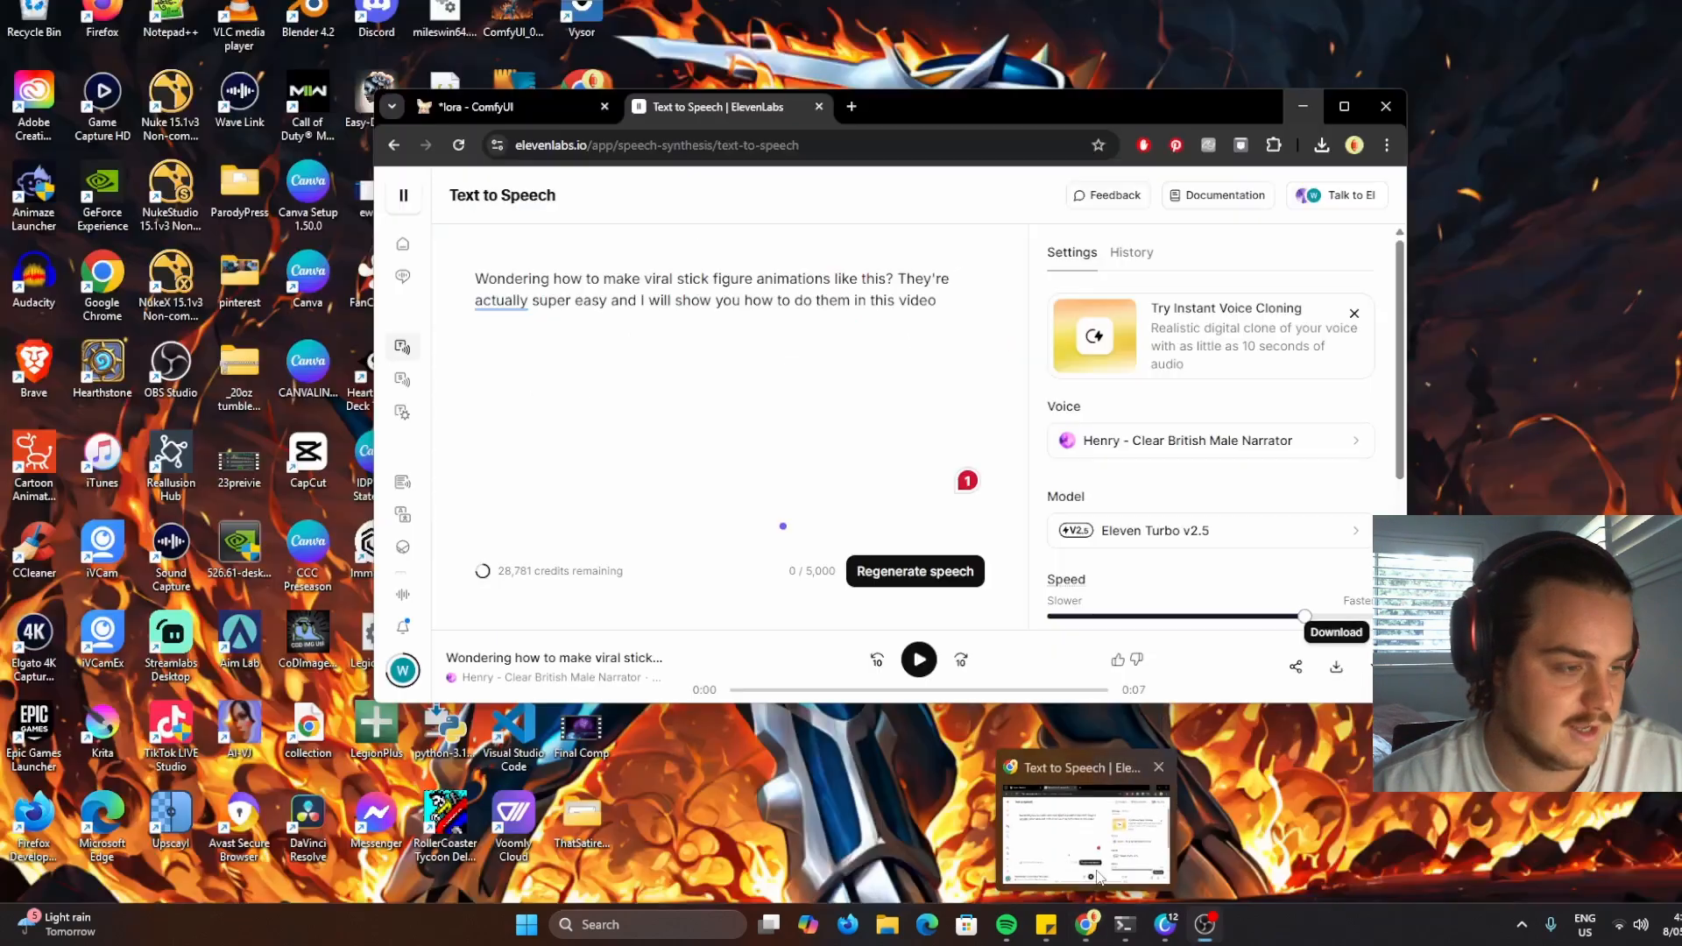
Switch to the ElevenLabs window, check the voiceover script about viral stick figure animations, and put the window away
click(1082, 828)
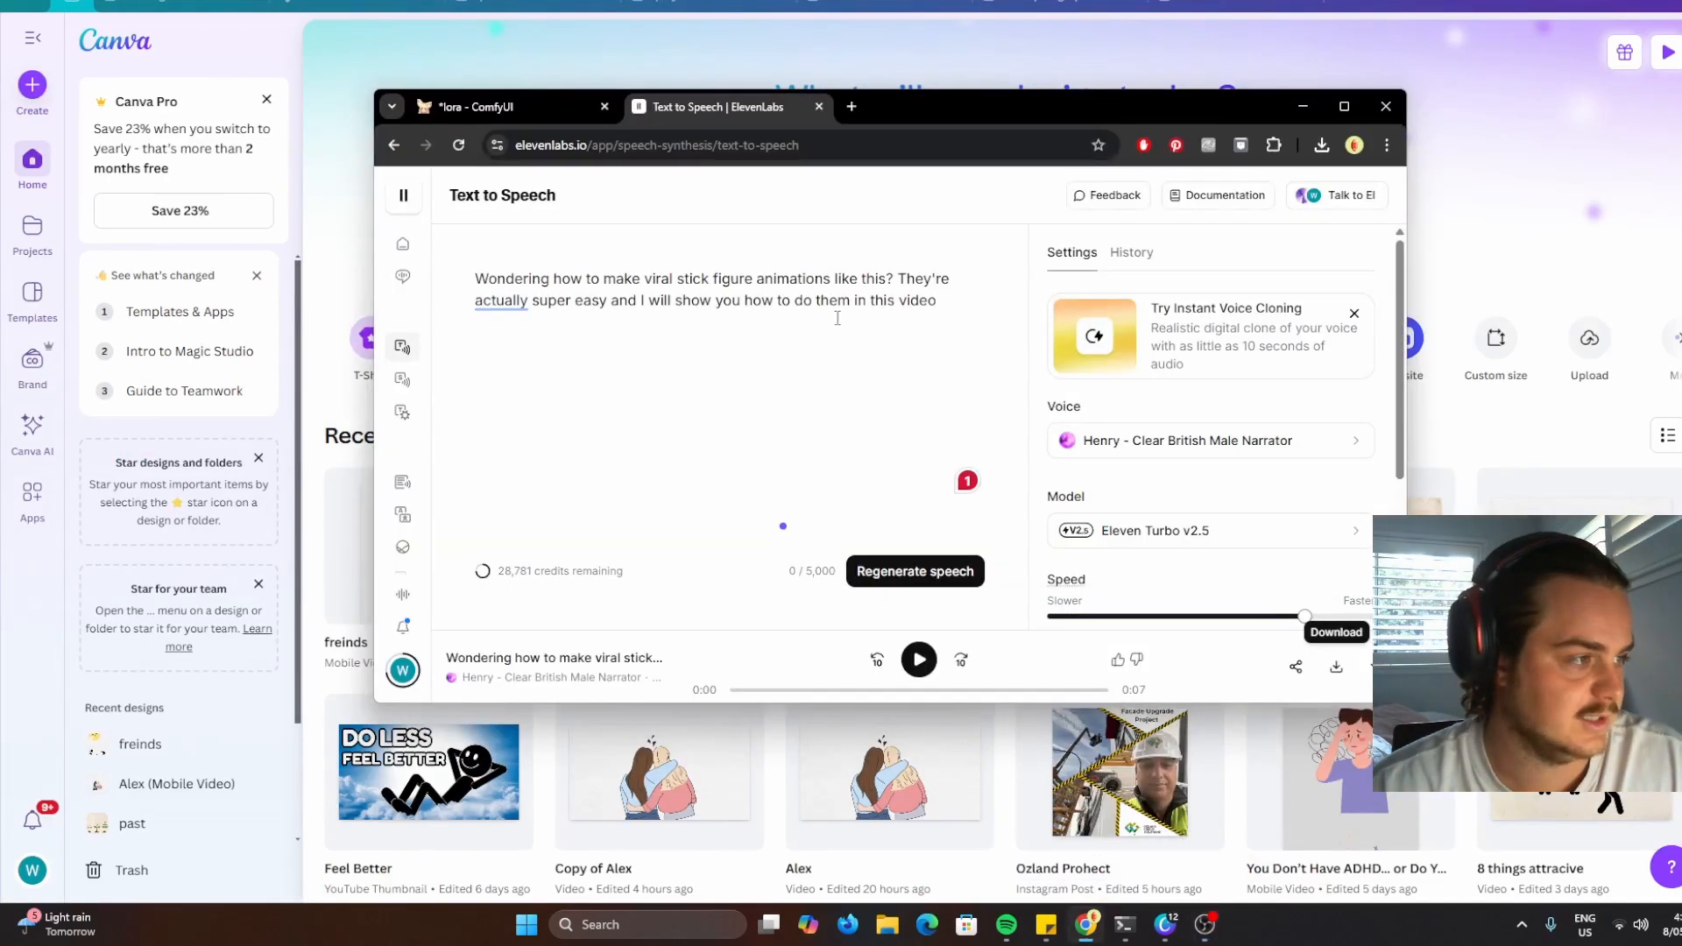
key(ctrl+a)
click(971, 316)
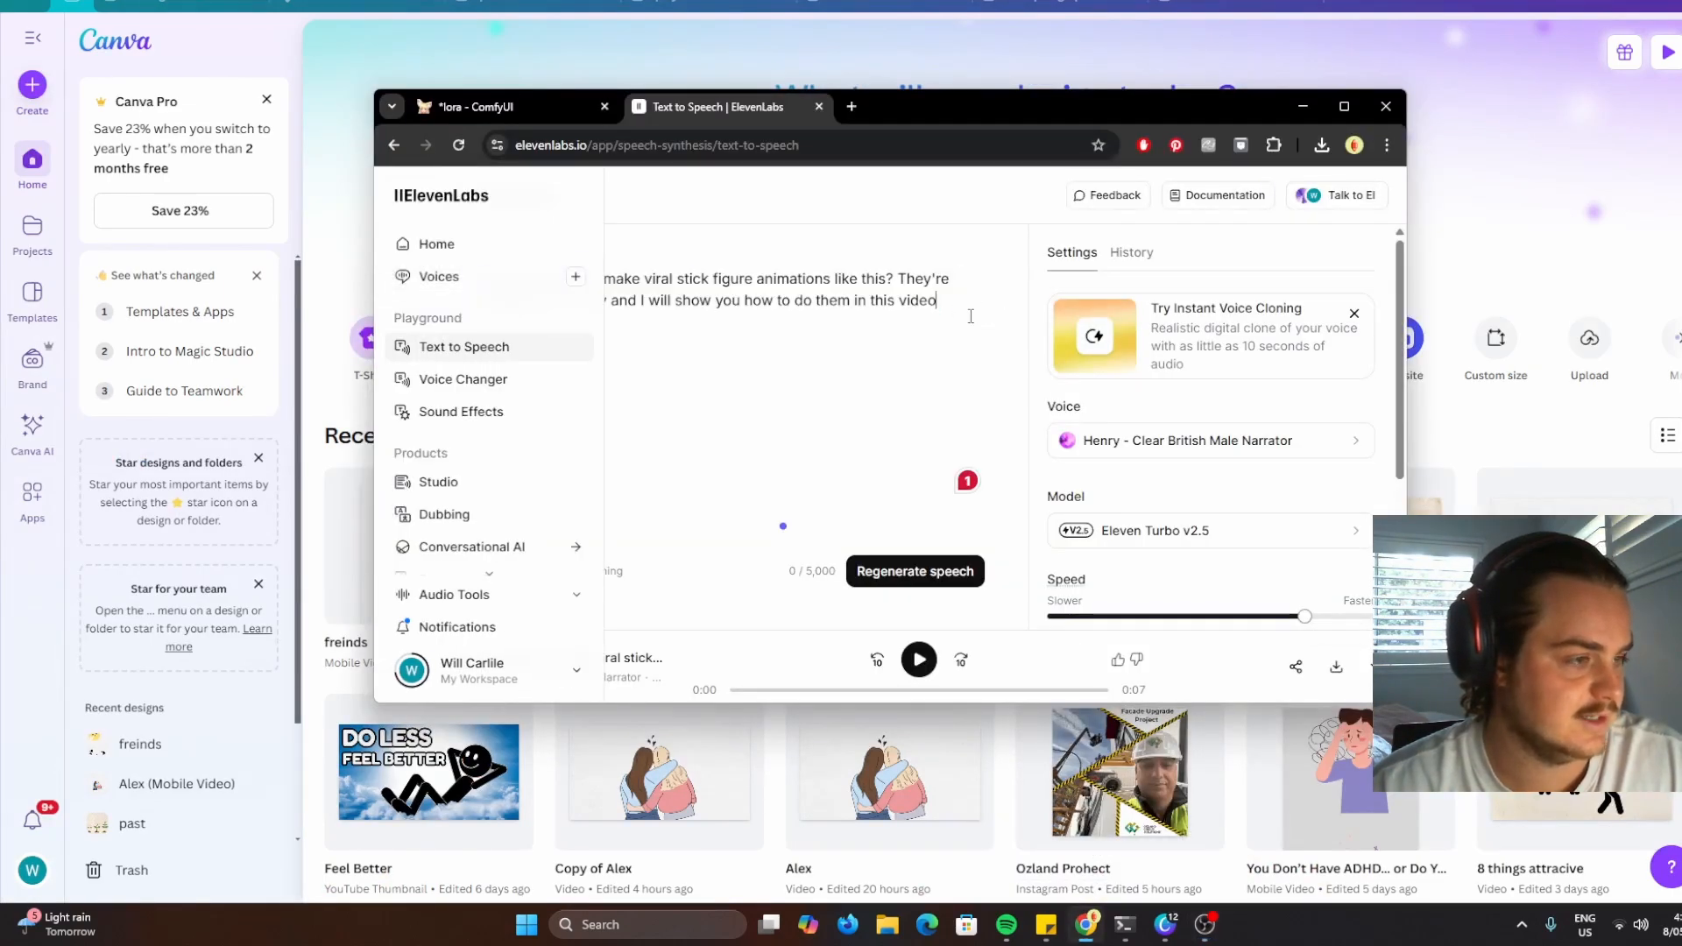
click(1301, 107)
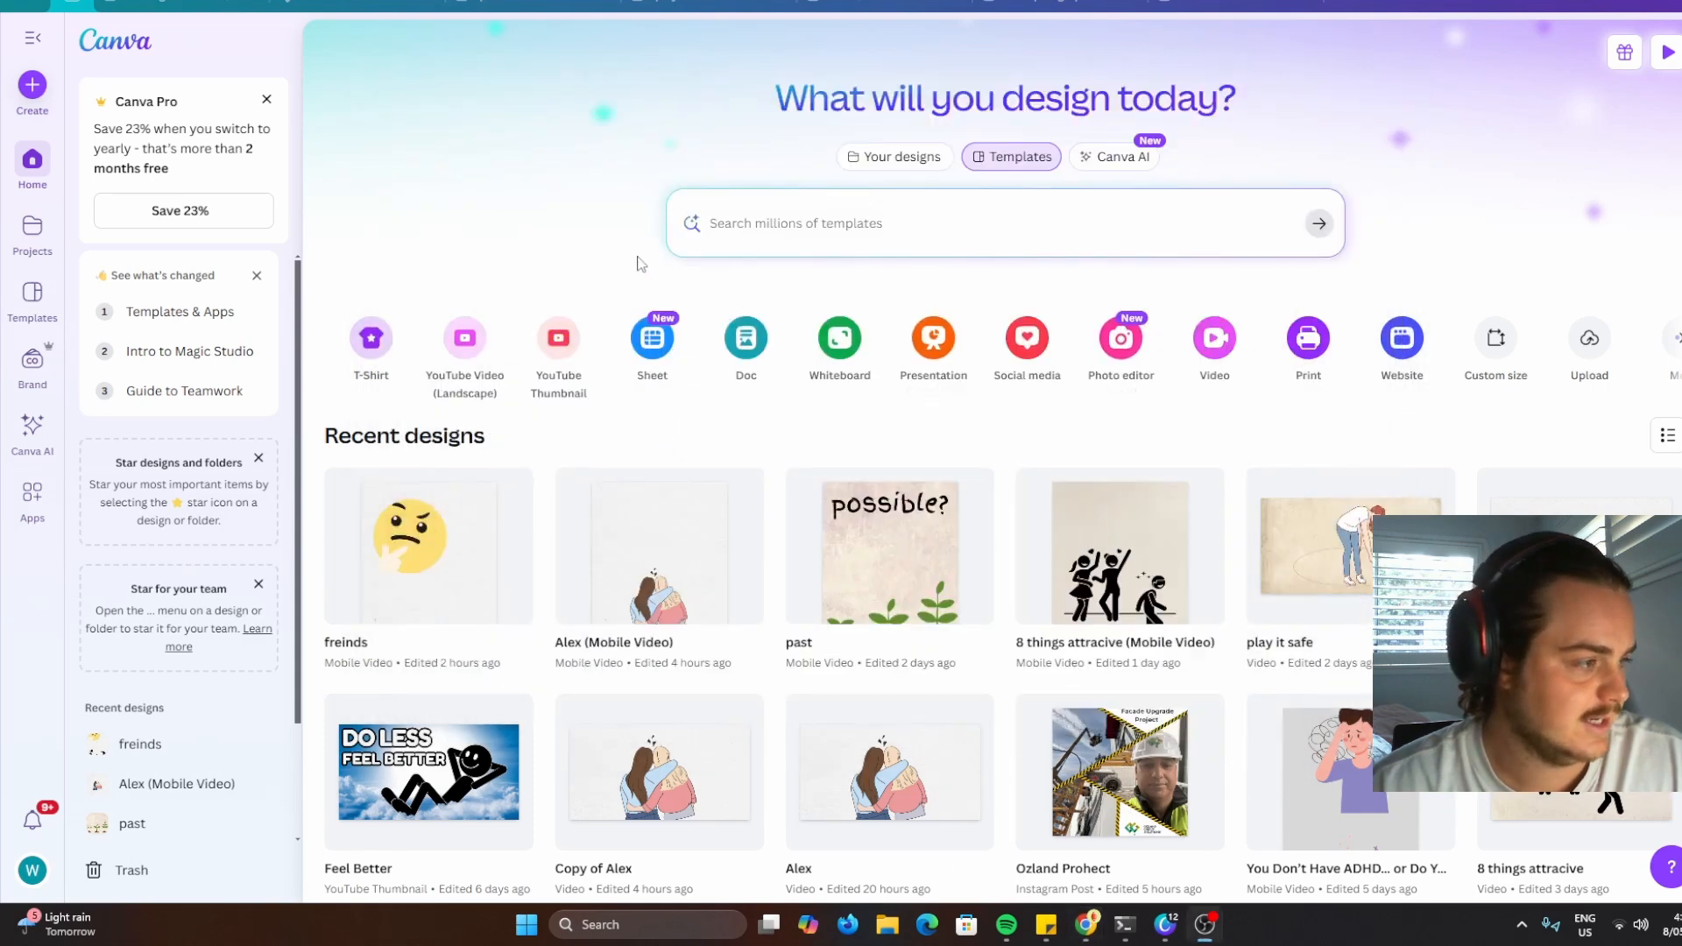
Create a landscape YouTube video design and upload the newest ElevenLabs voiceover file to it
click(466, 343)
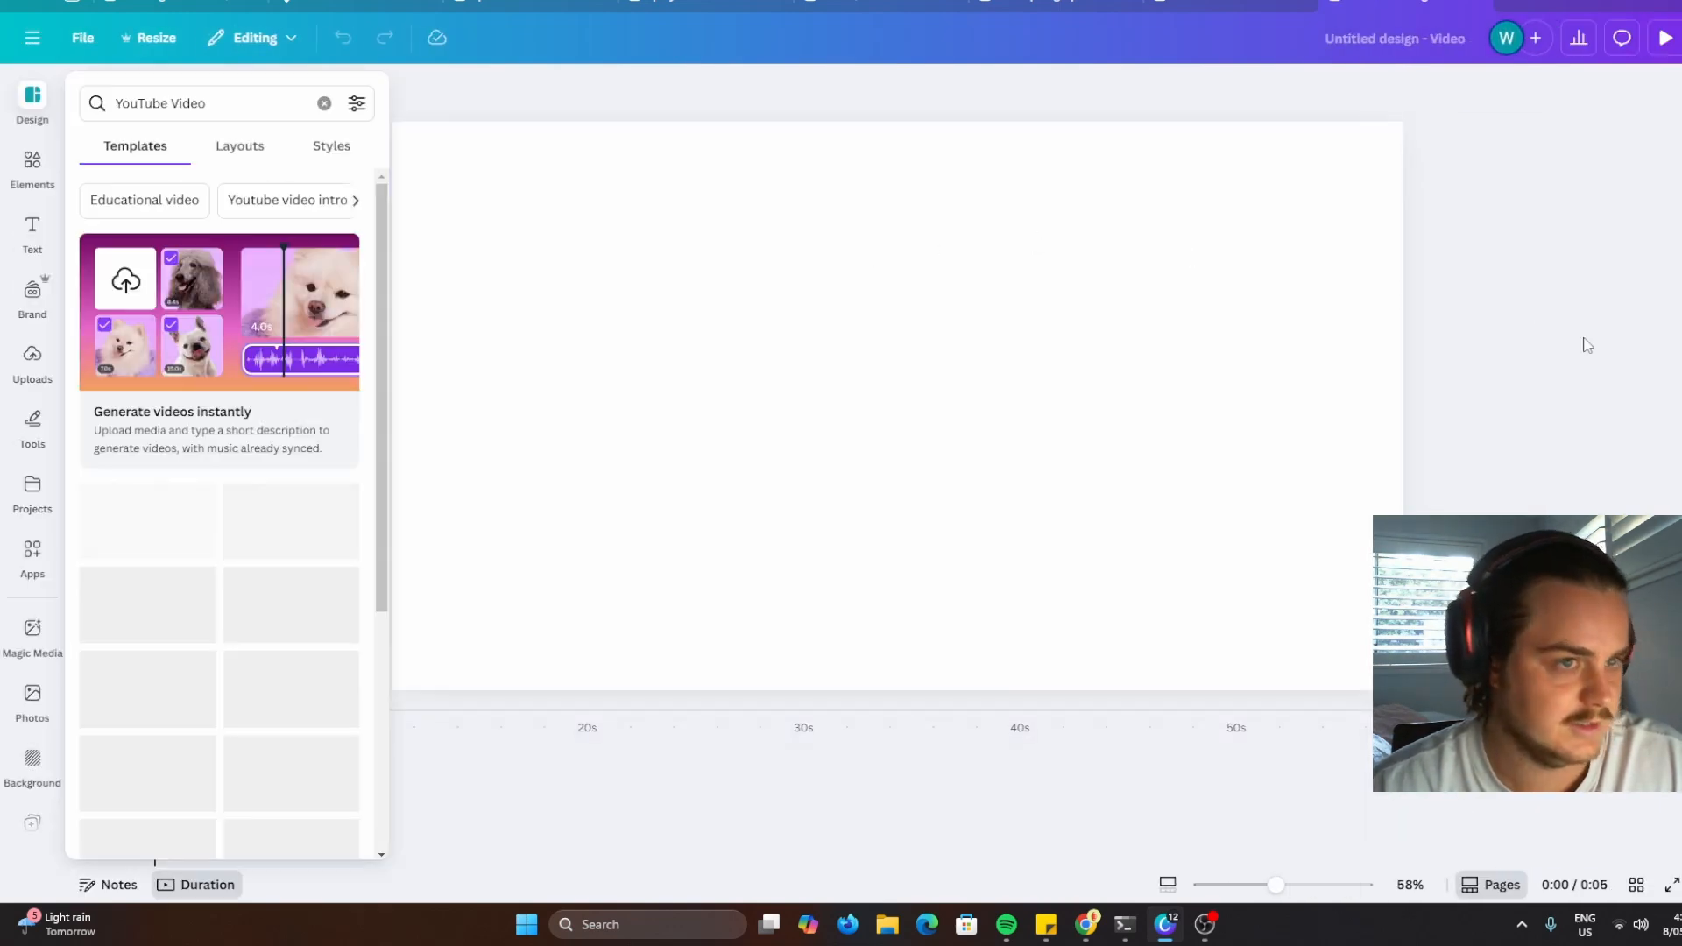
click(32, 359)
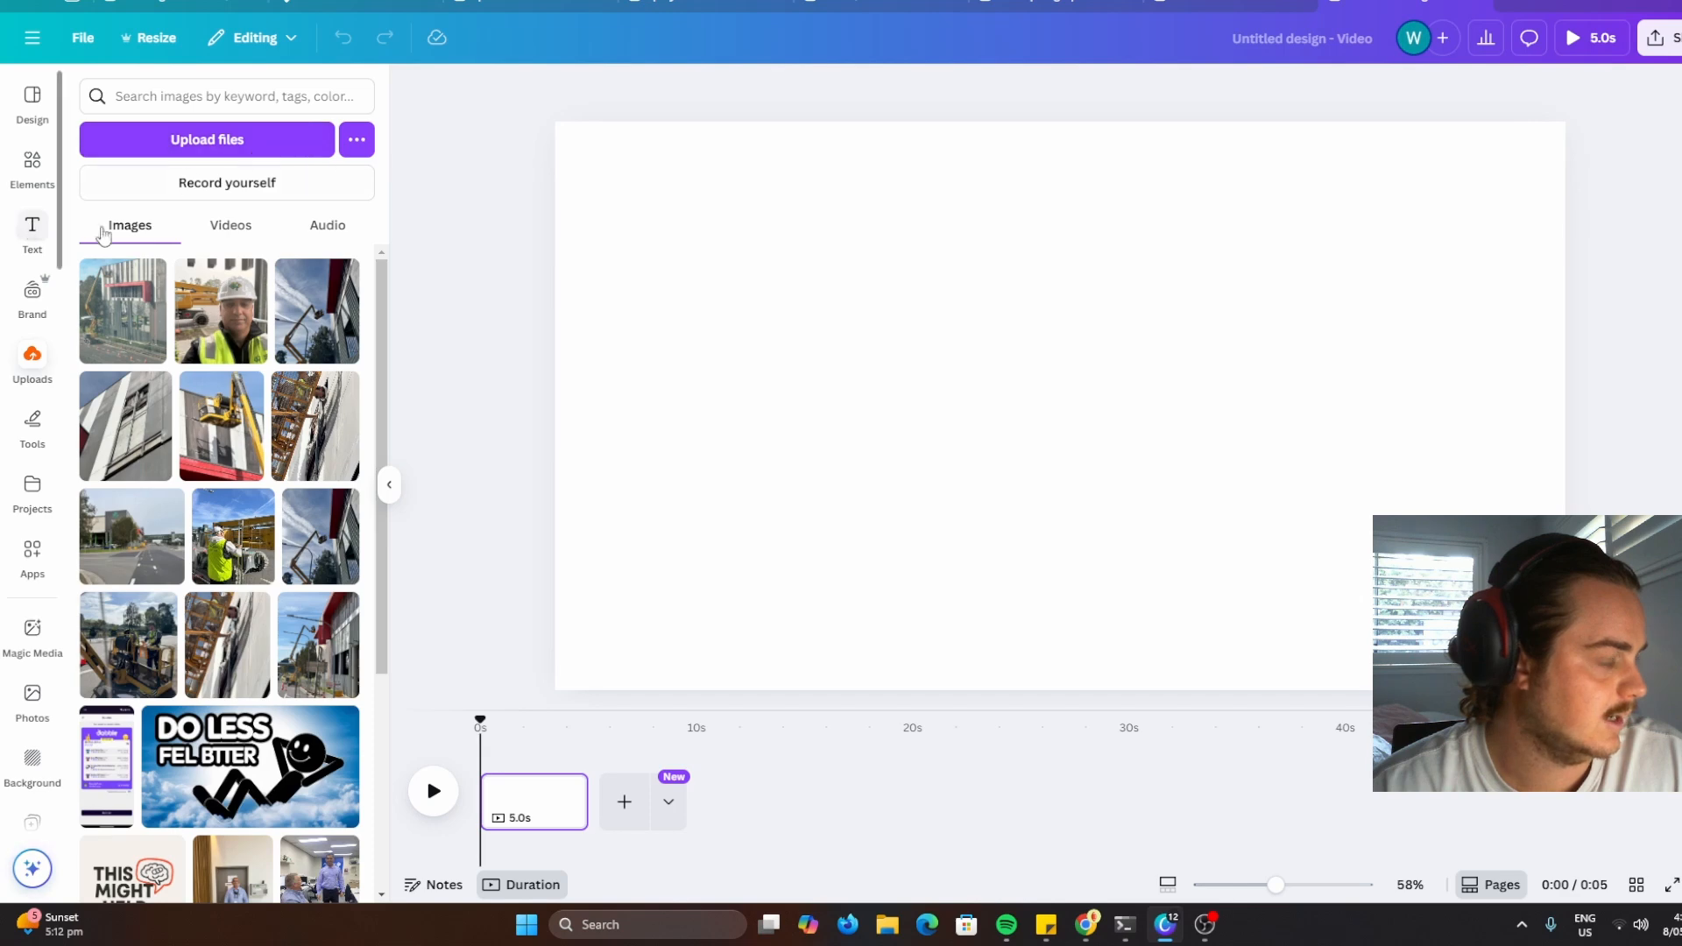
click(236, 143)
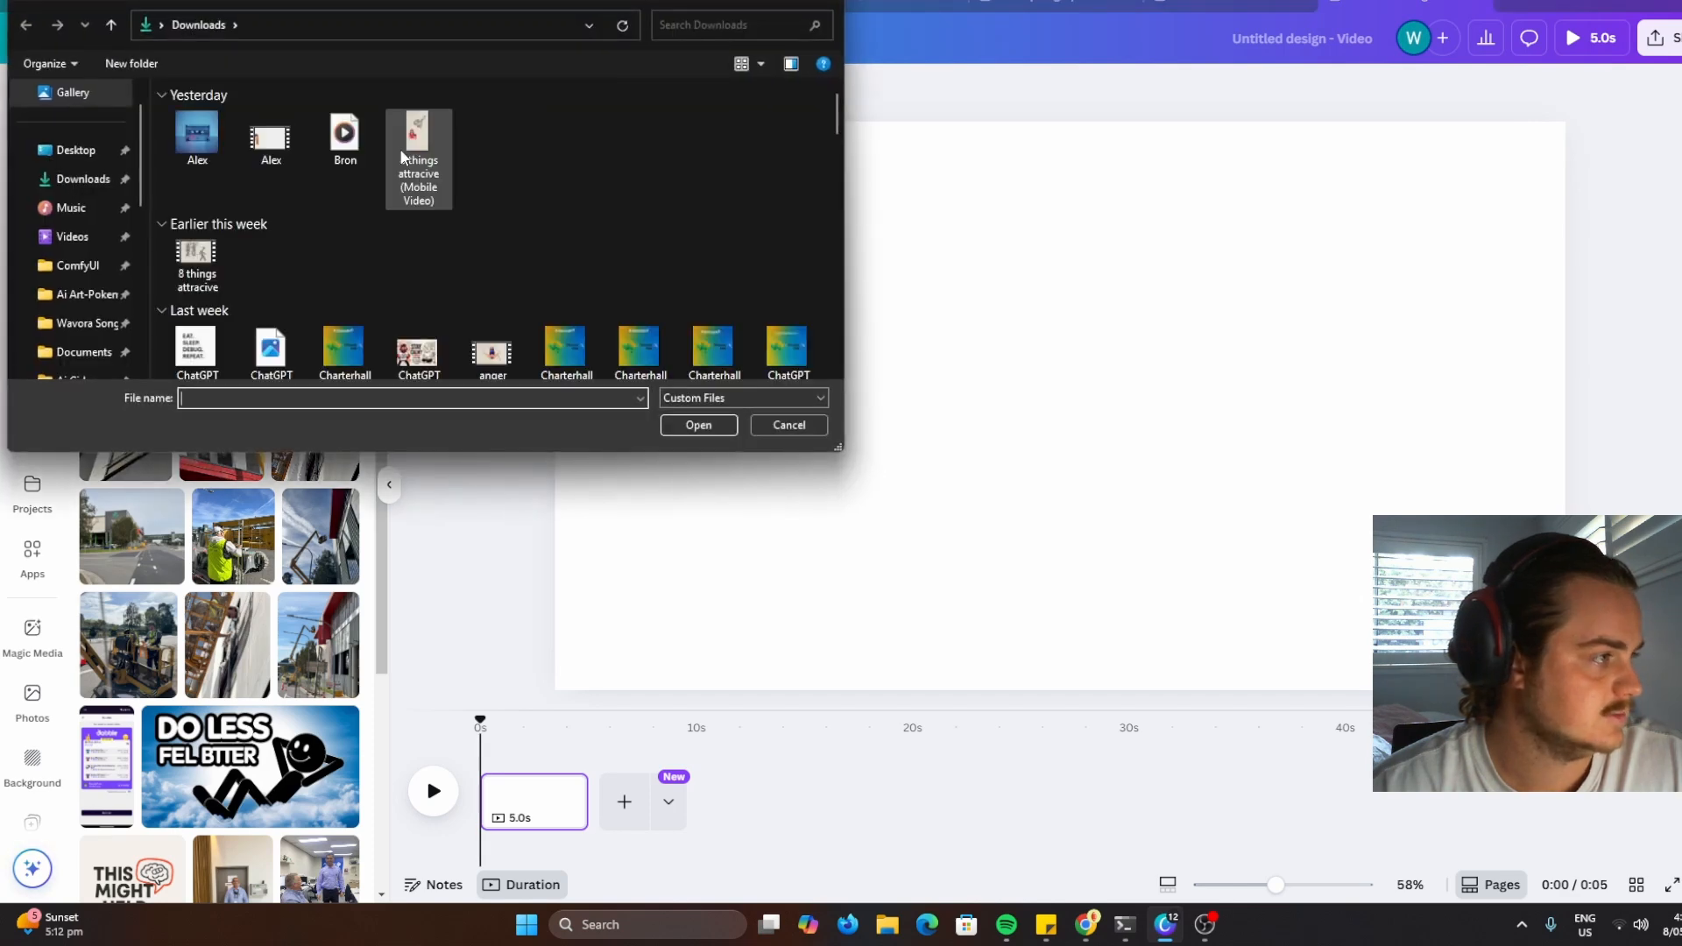
click(680, 430)
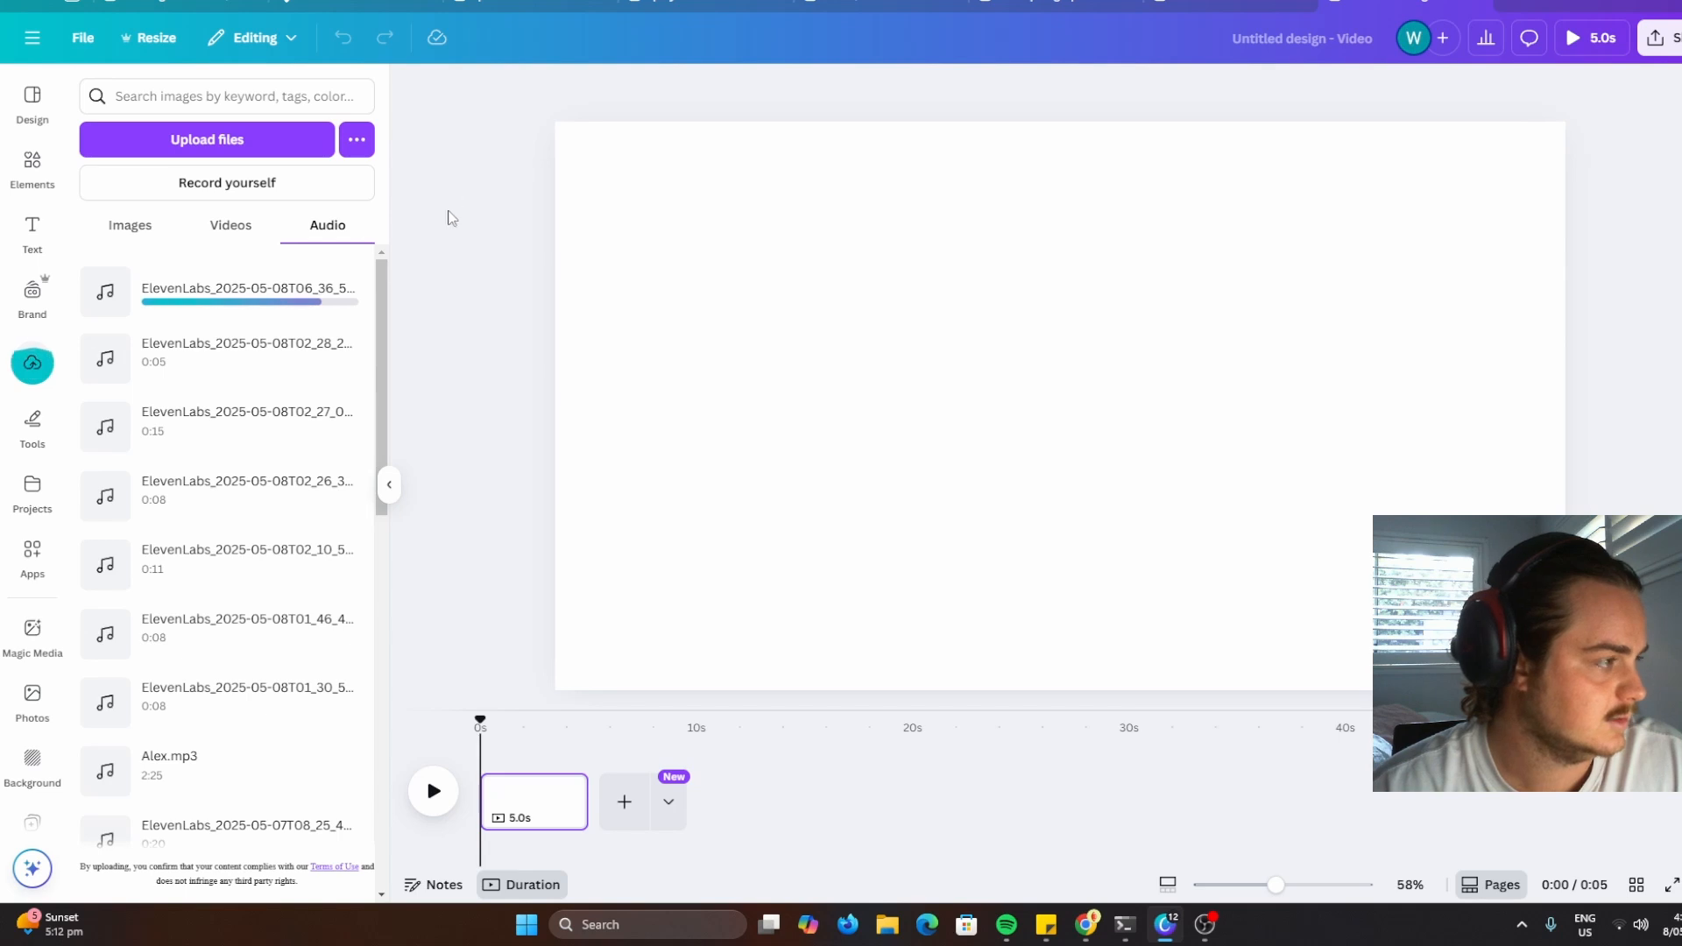
Add the uploaded voiceover to the timeline and extend the blank page's duration to 7.4 seconds
click(250, 293)
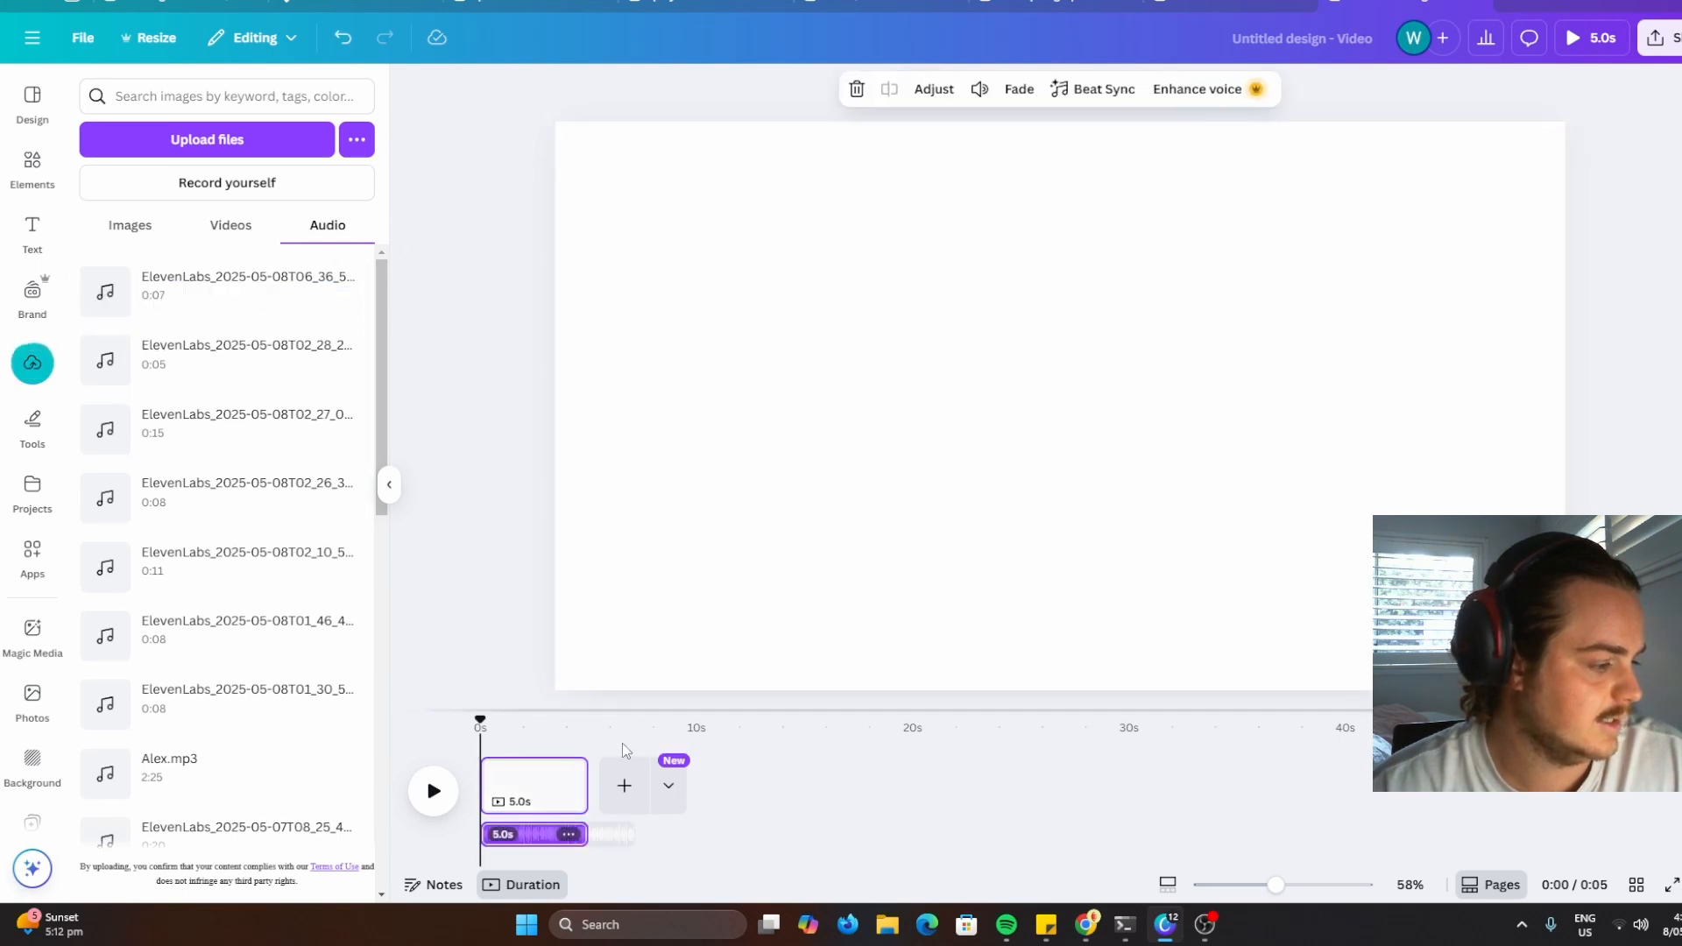
drag(589, 788, 476, 742)
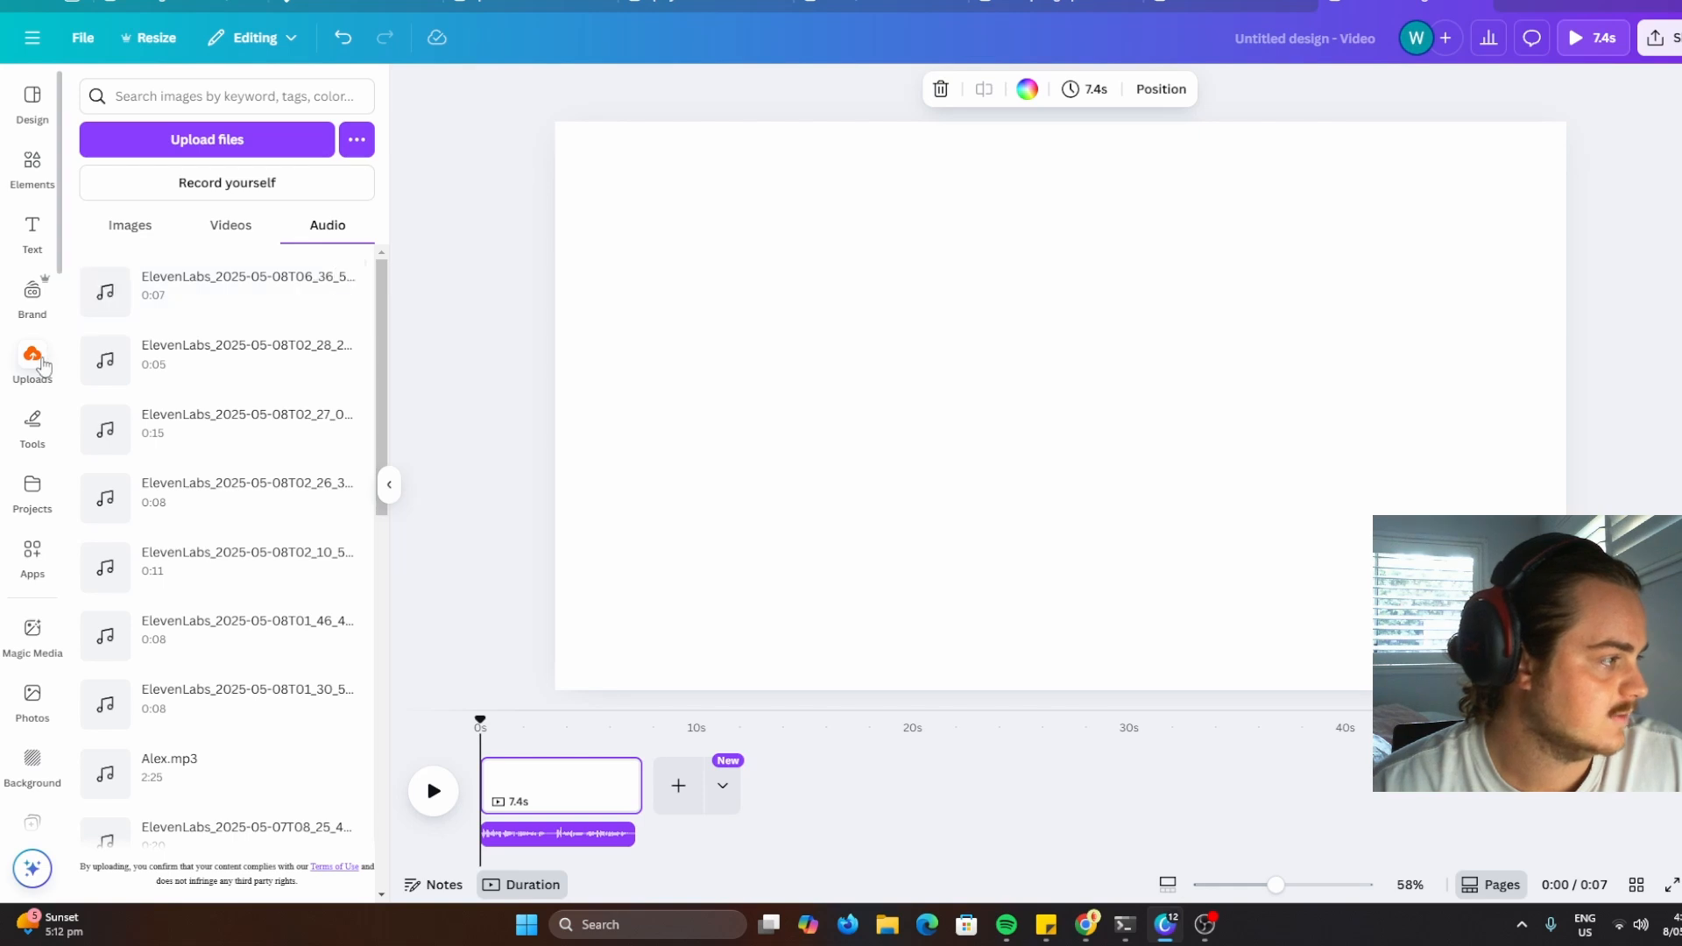
Search the elements library for "paper", limit the results to photos, and browse for a background texture
click(33, 160)
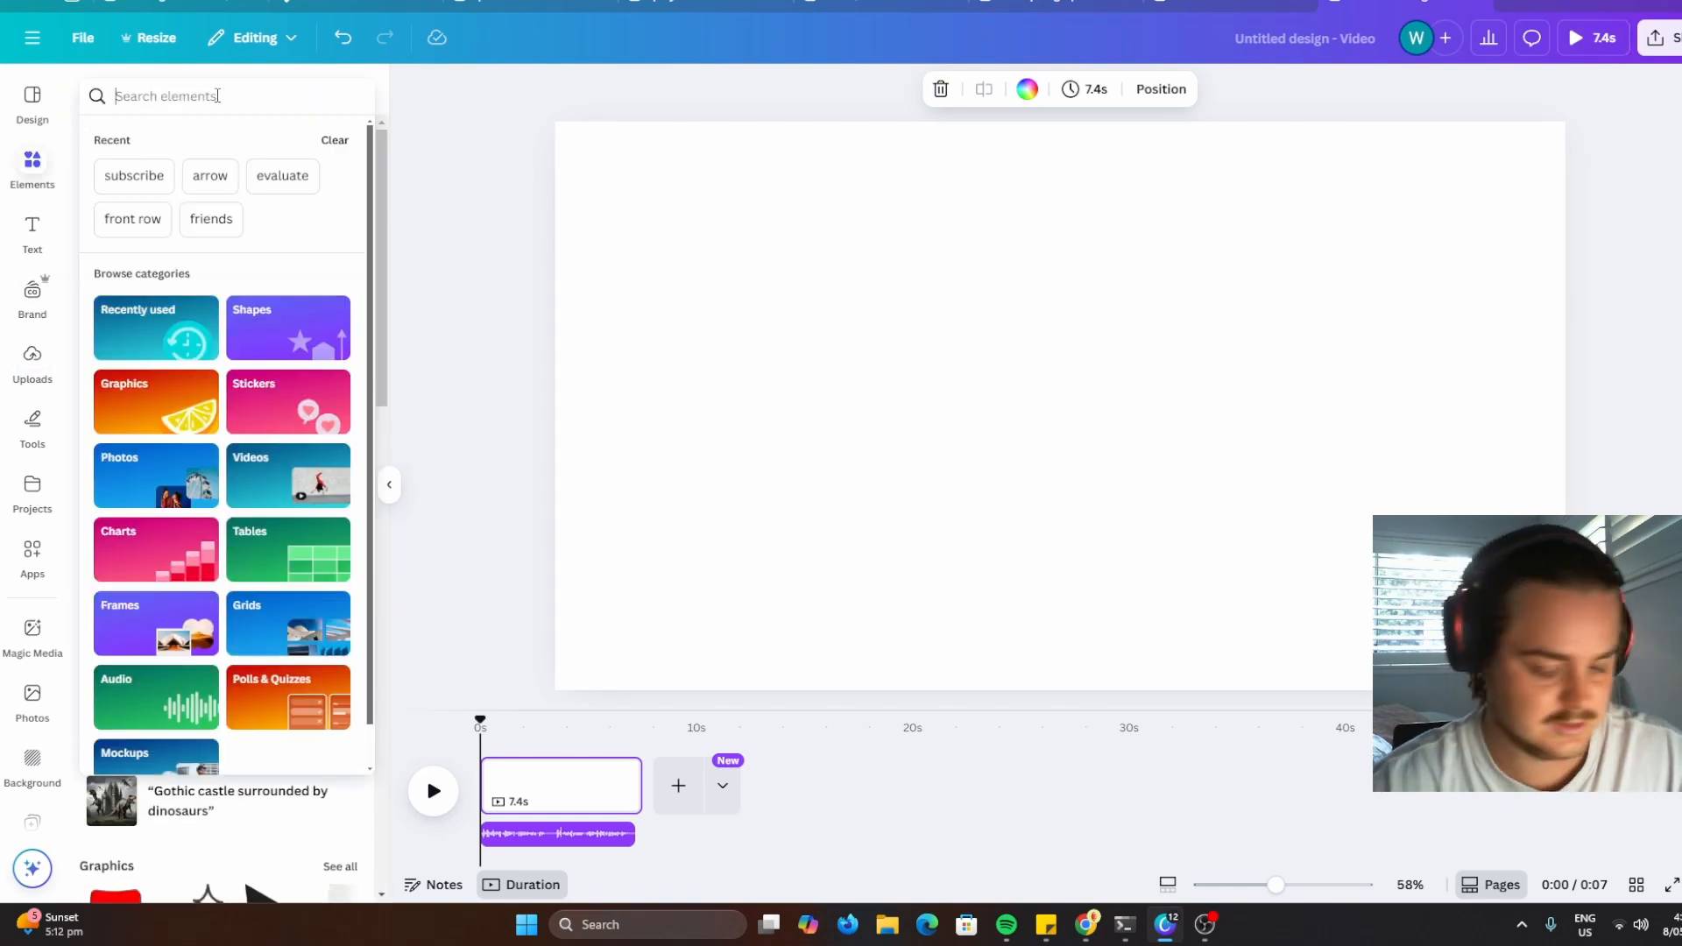
click(218, 95)
text(a)
key(BackSpace)
text(paper)
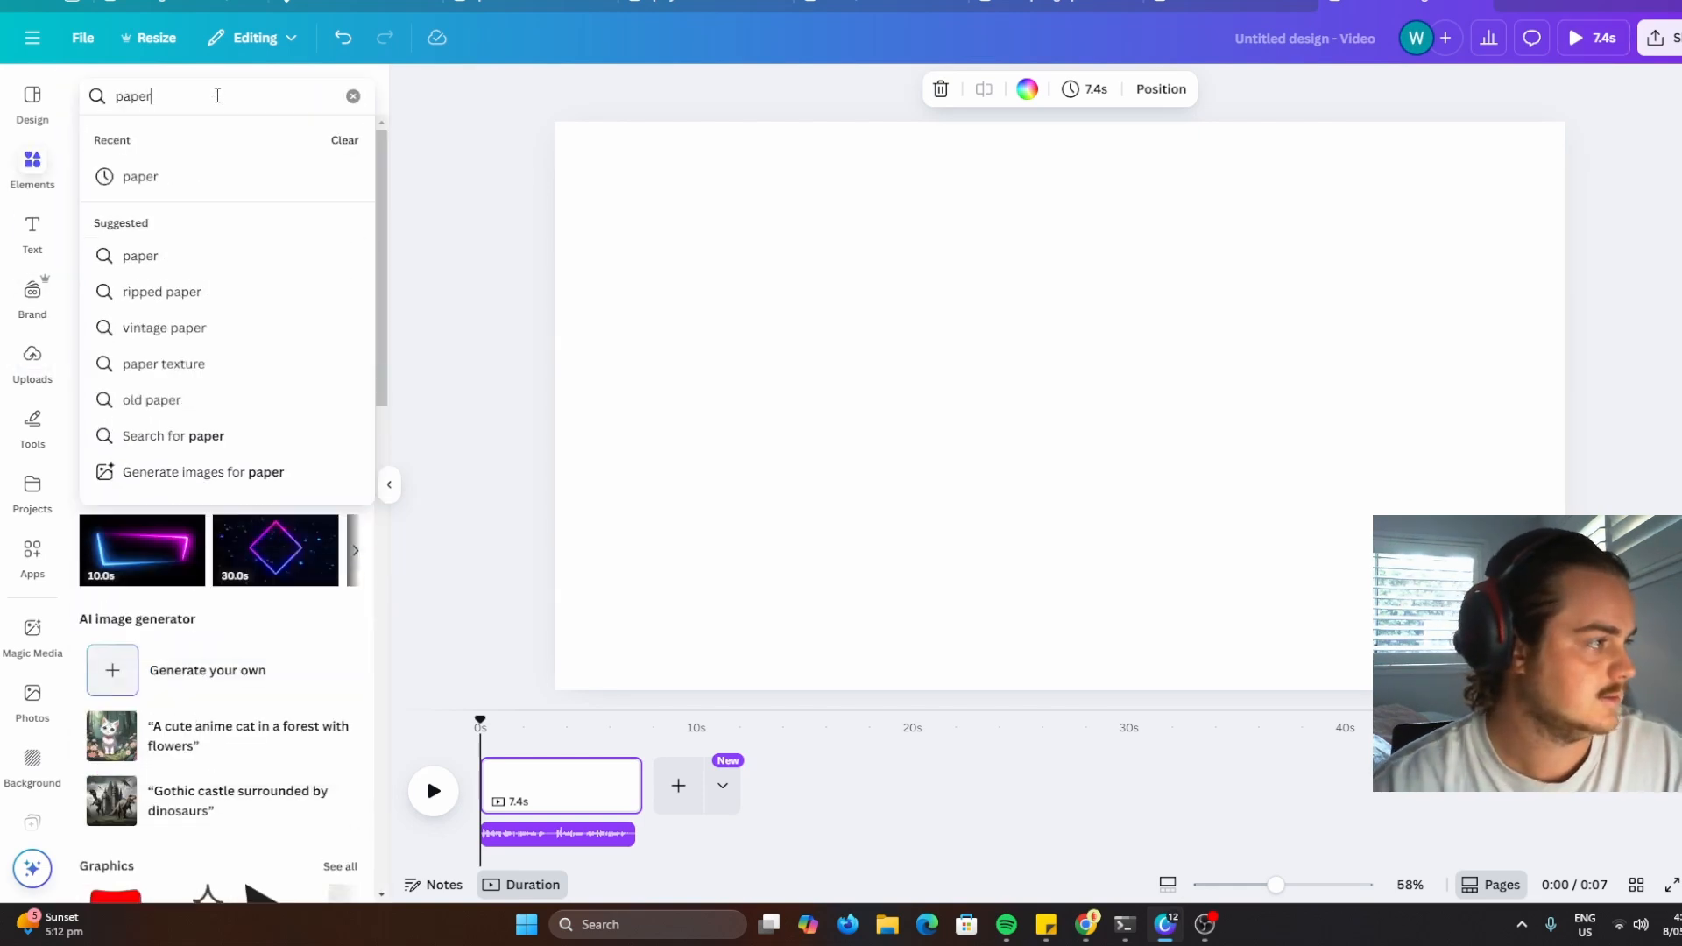
key(Return)
click(232, 145)
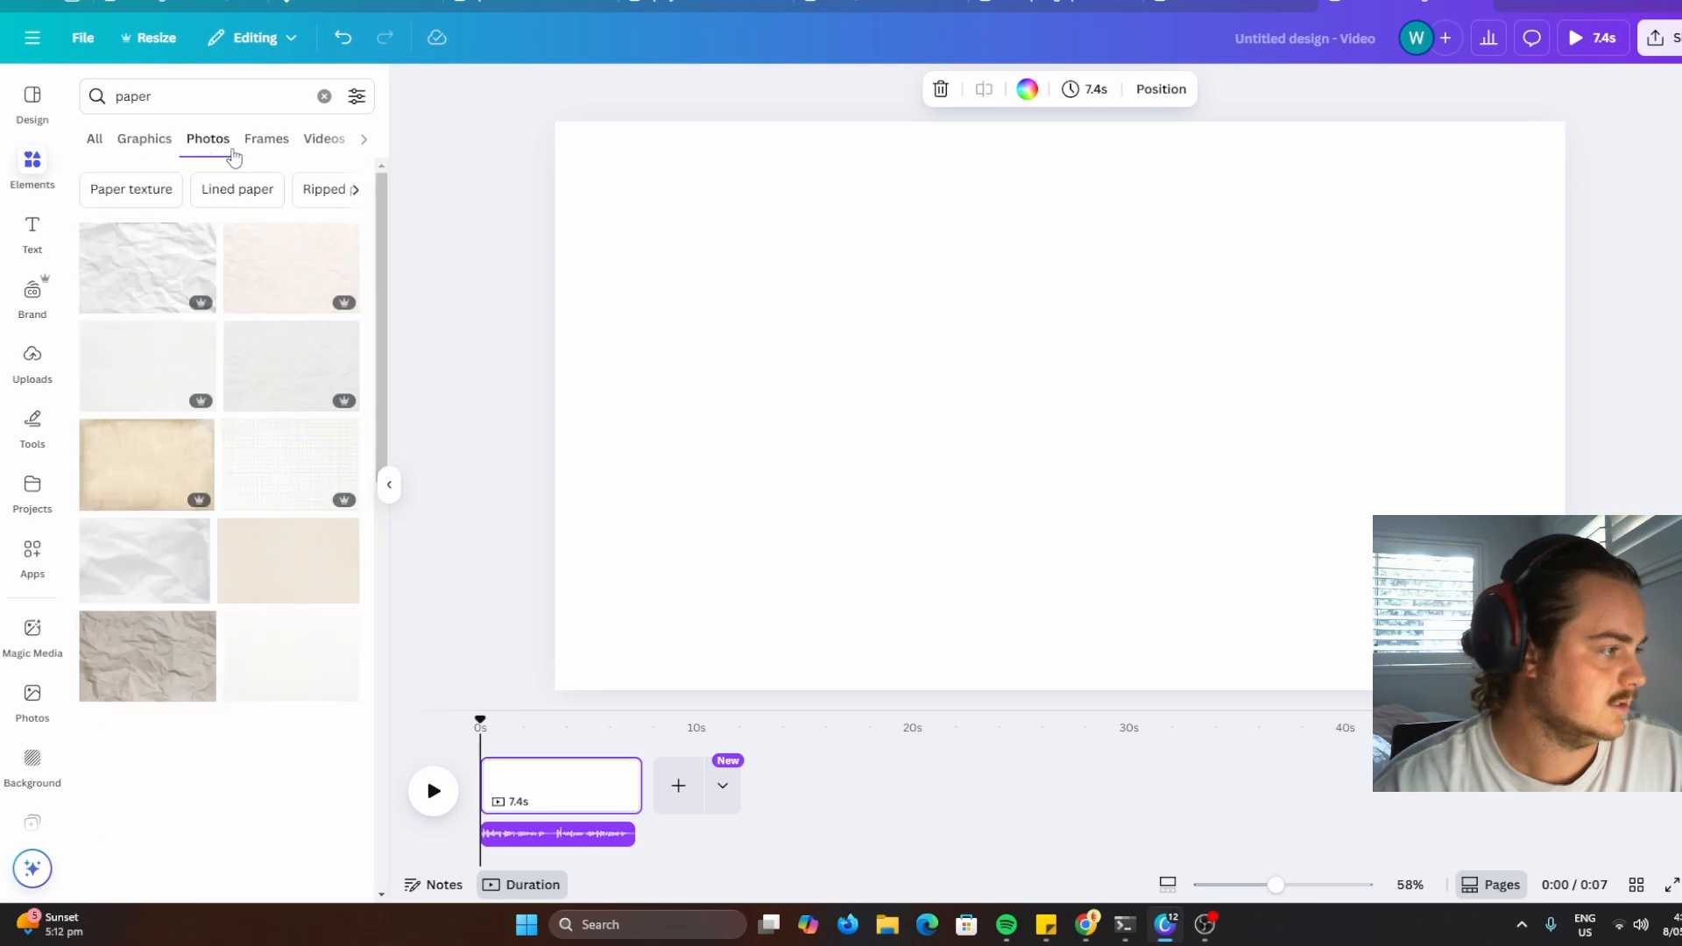
scroll(325, 597, down, 8)
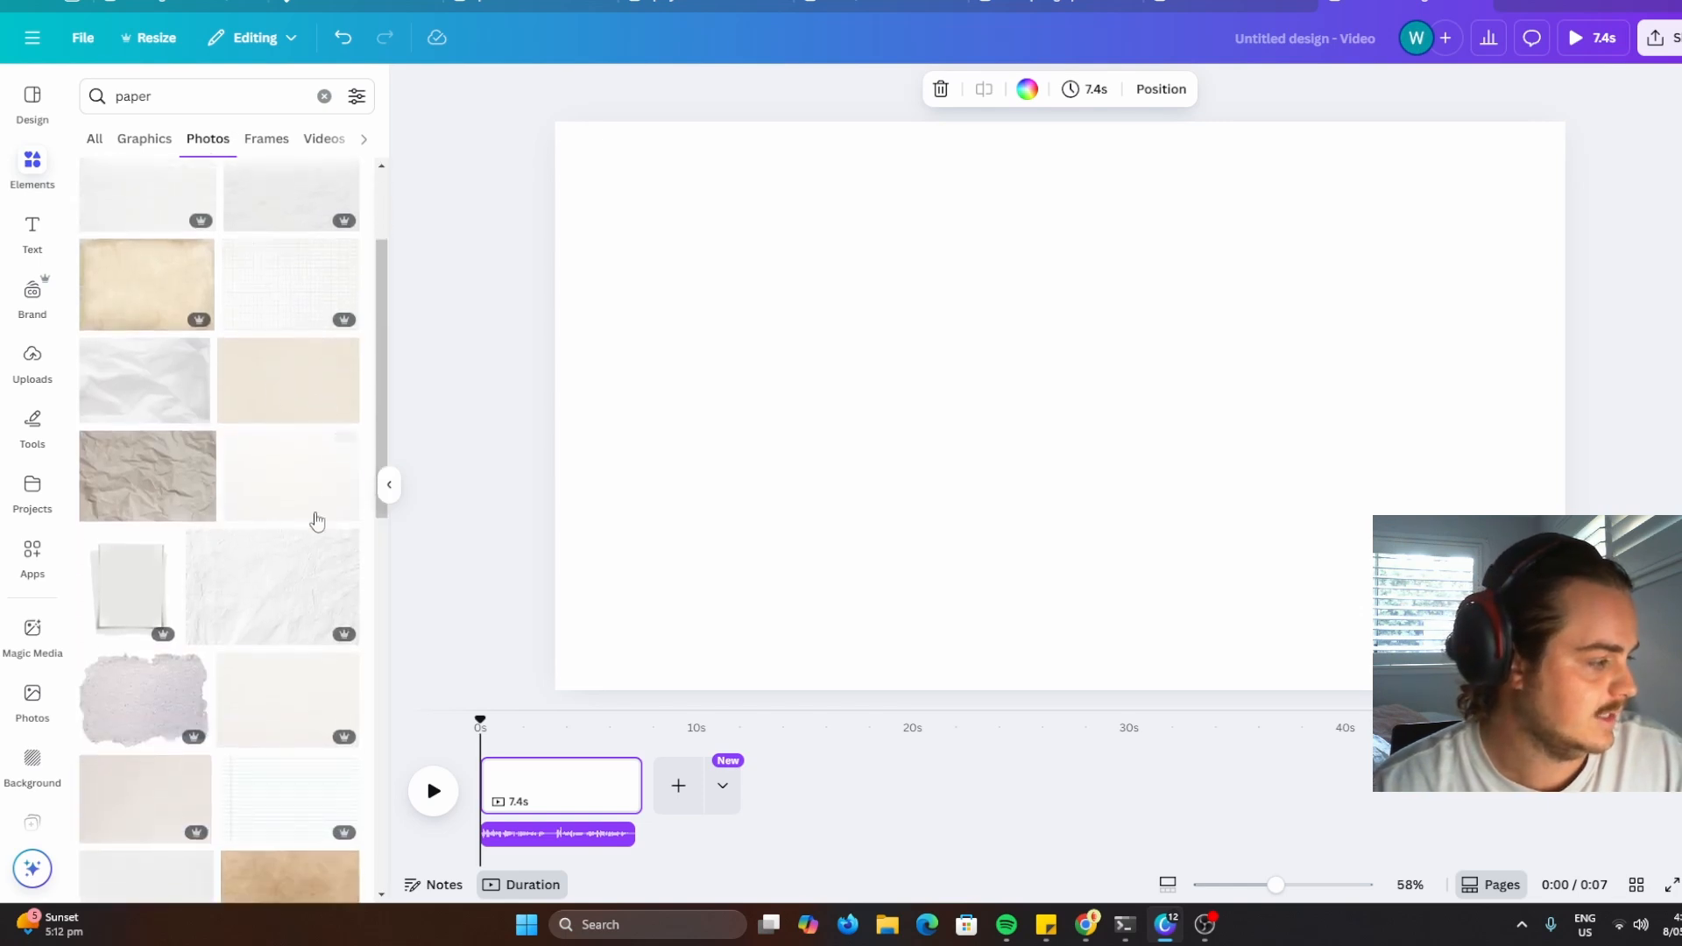
scroll(283, 473, up, 2)
Replace a trial beige paper photo with the speckled light grey one and set that as the page background
click(145, 438)
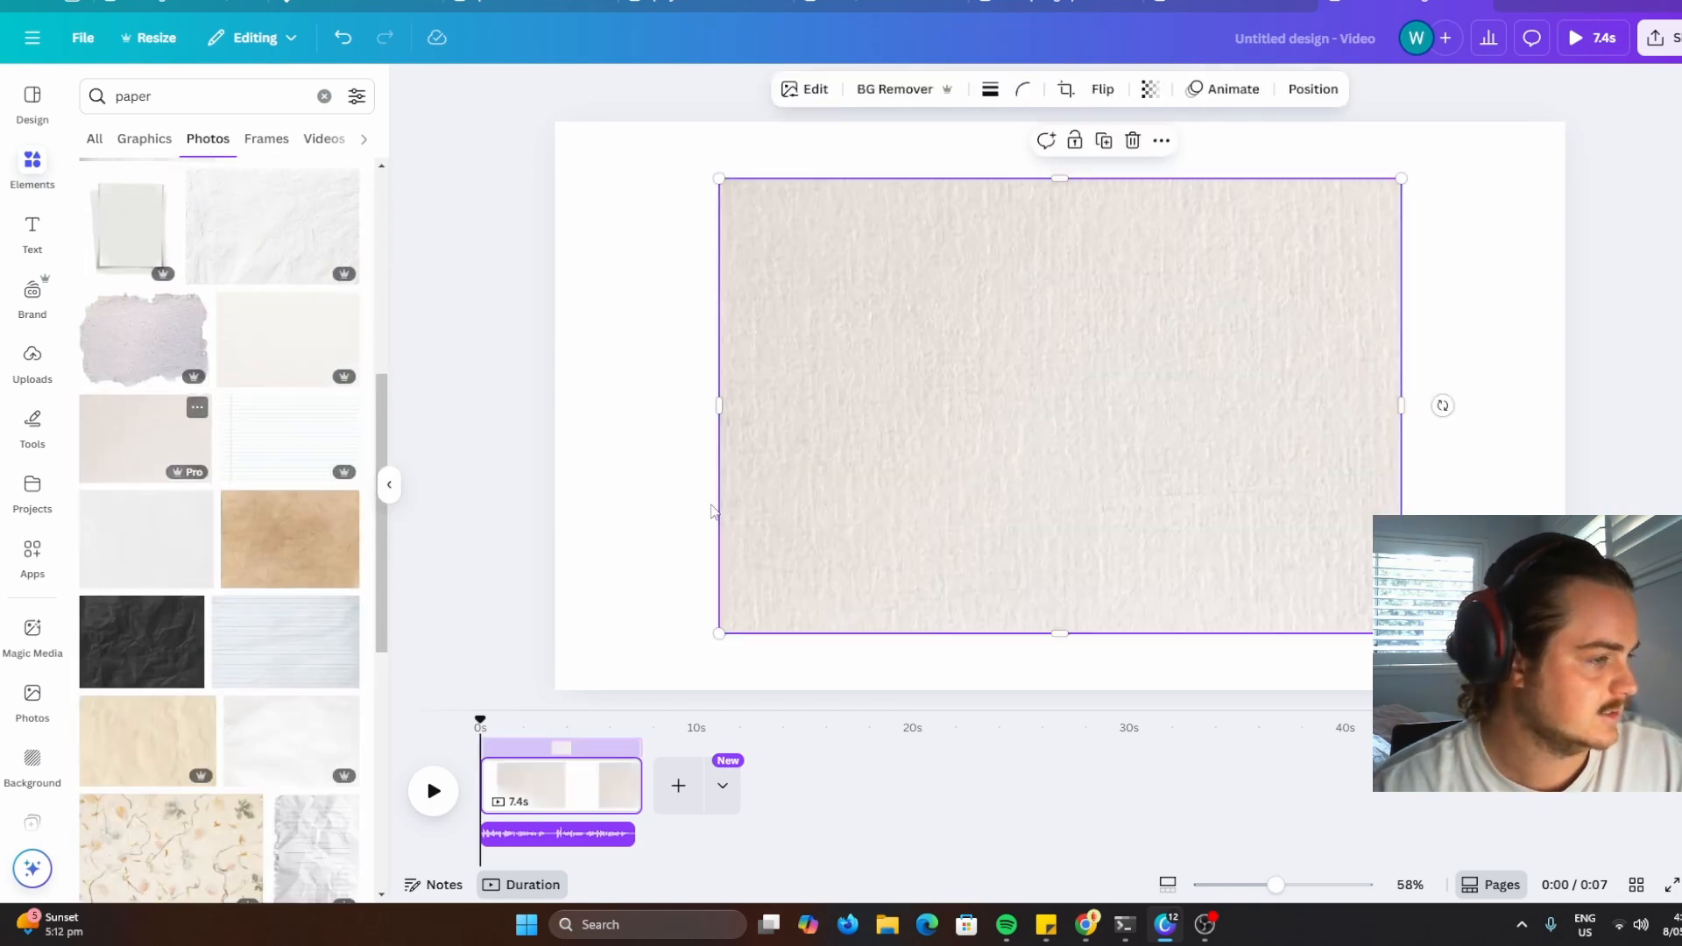
right_click(1117, 373)
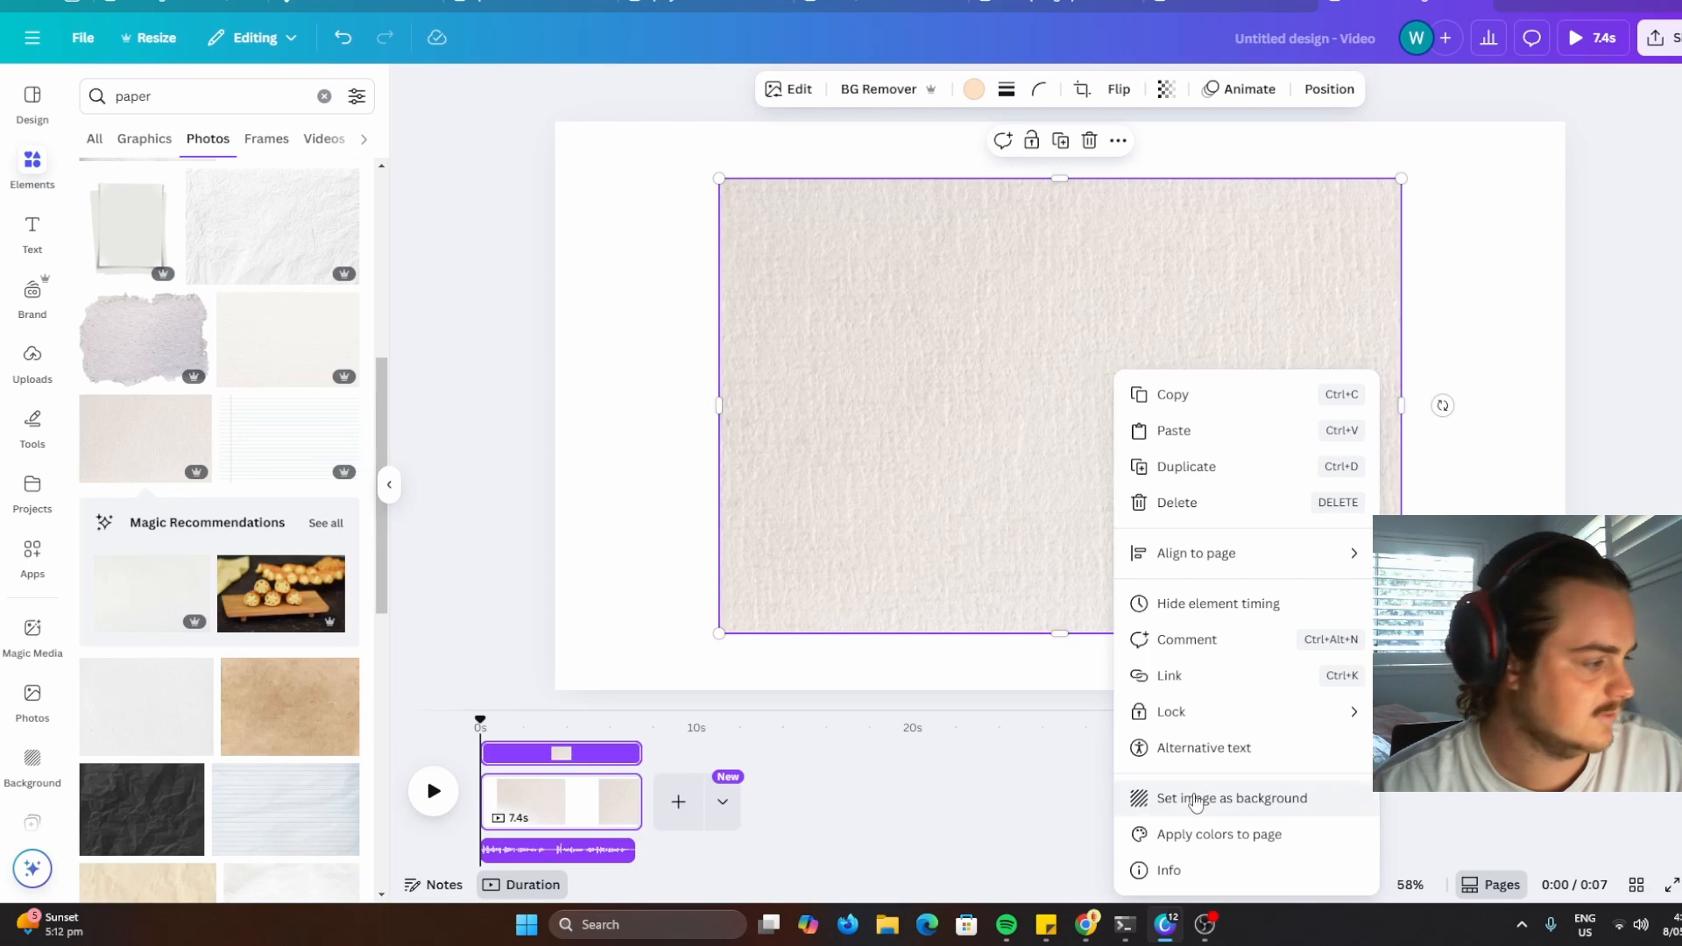
click(129, 734)
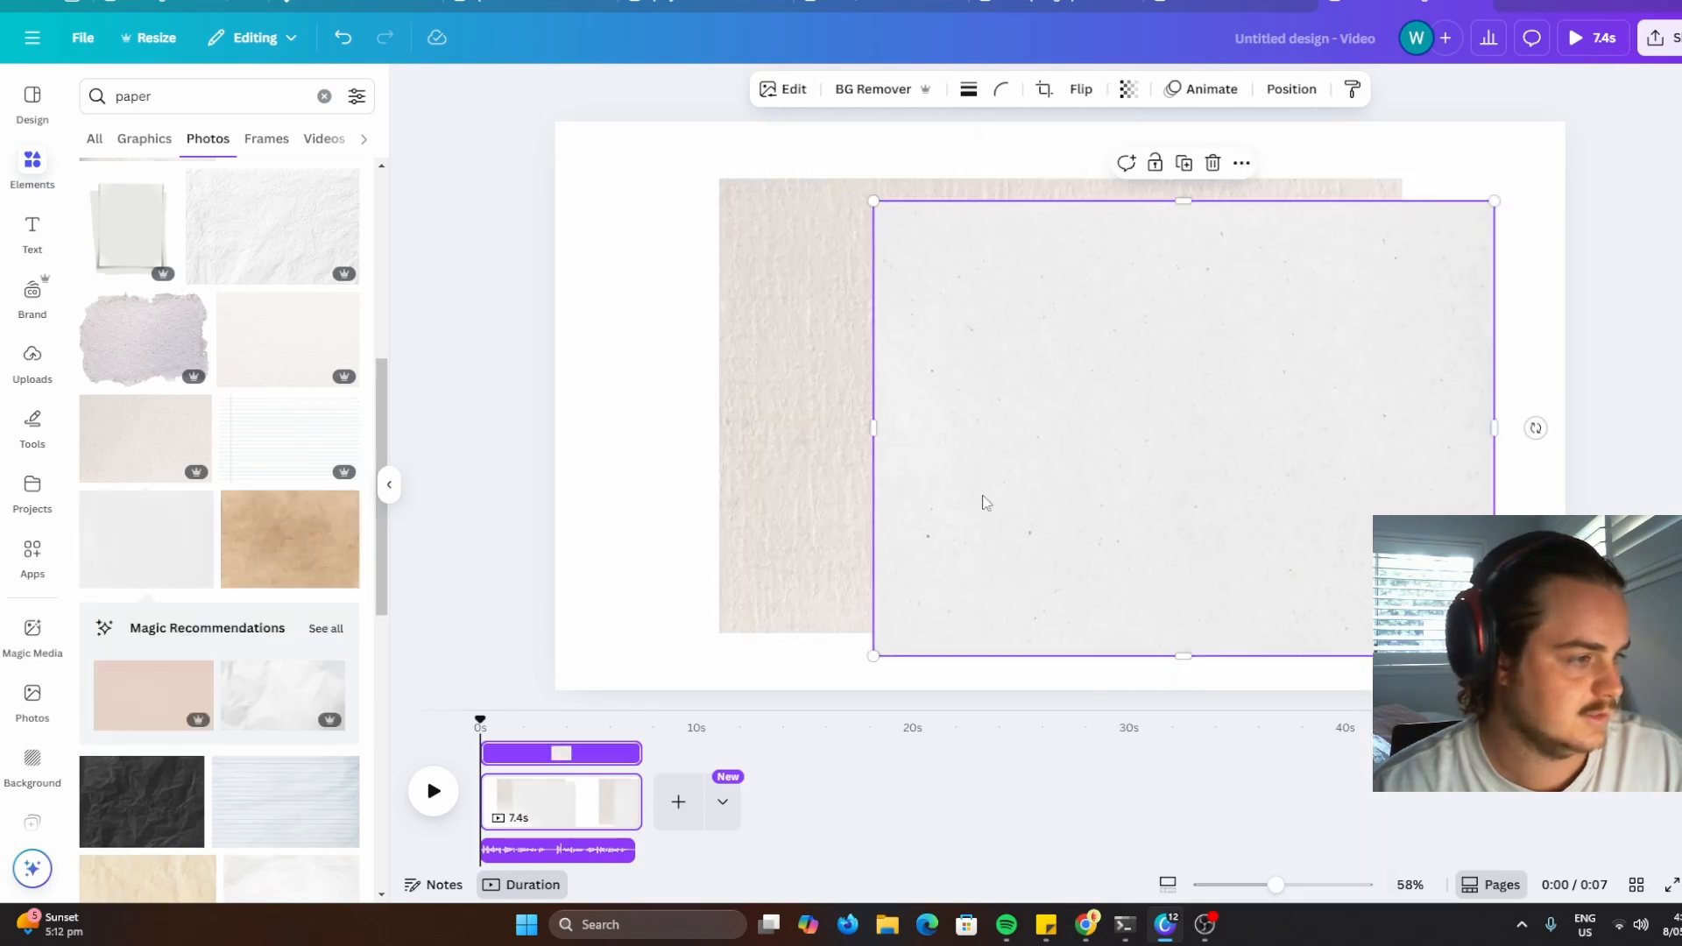
key(Delete)
click(1014, 481)
drag(1014, 481, 946, 477)
right_click(946, 478)
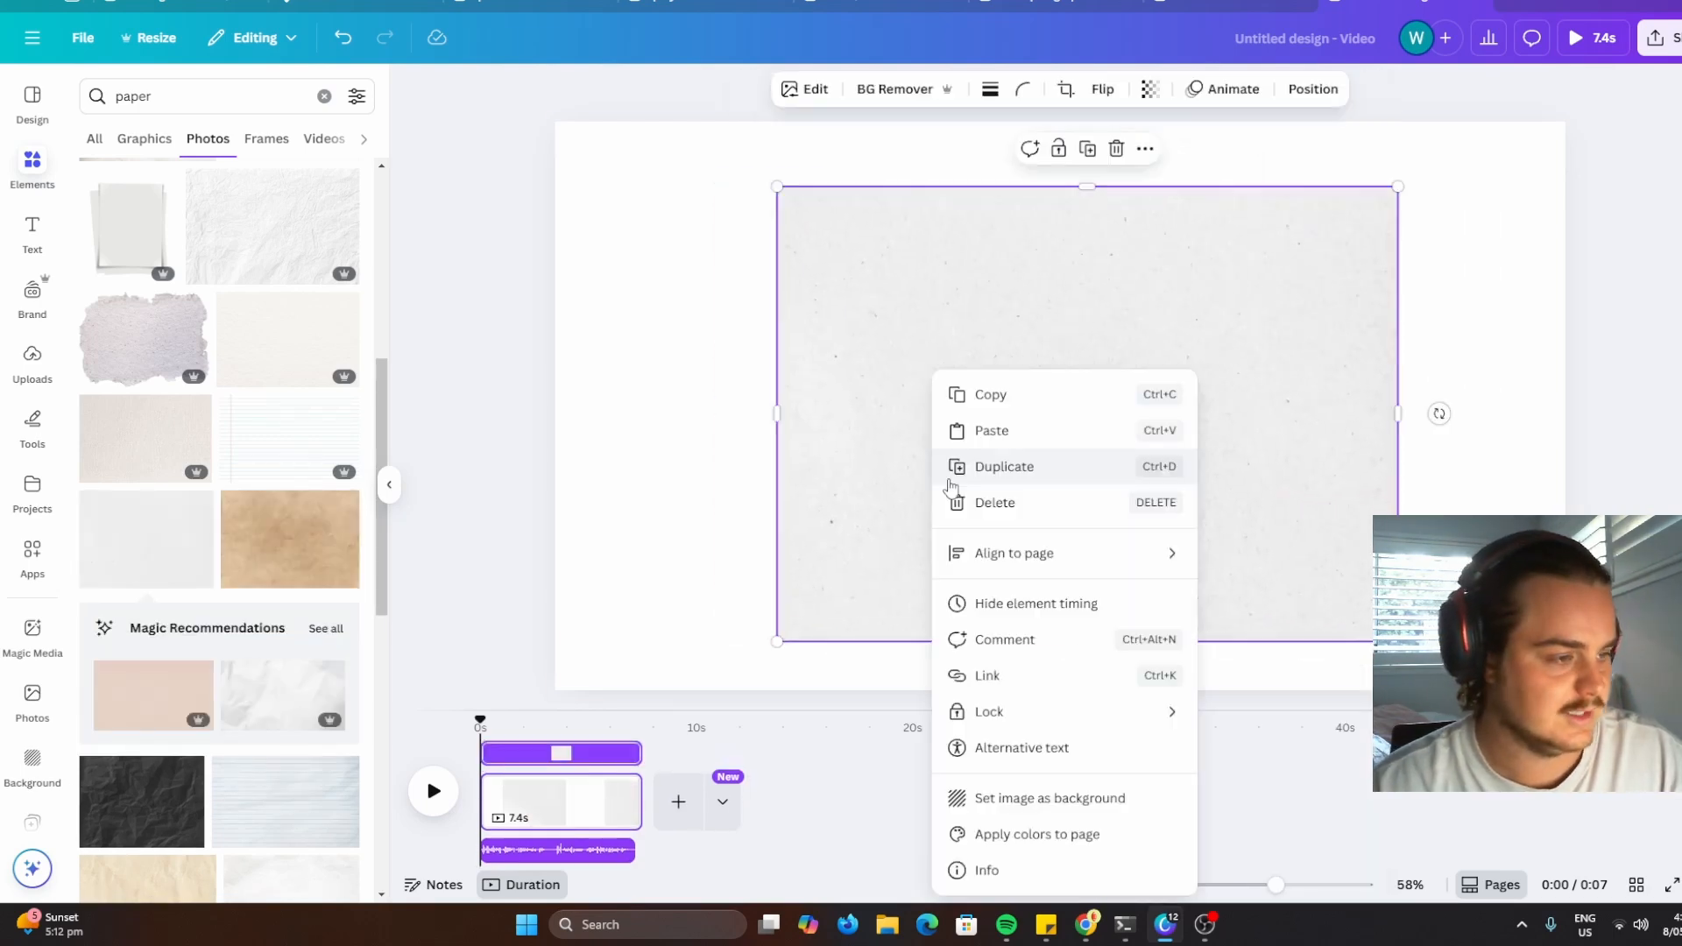
click(1050, 798)
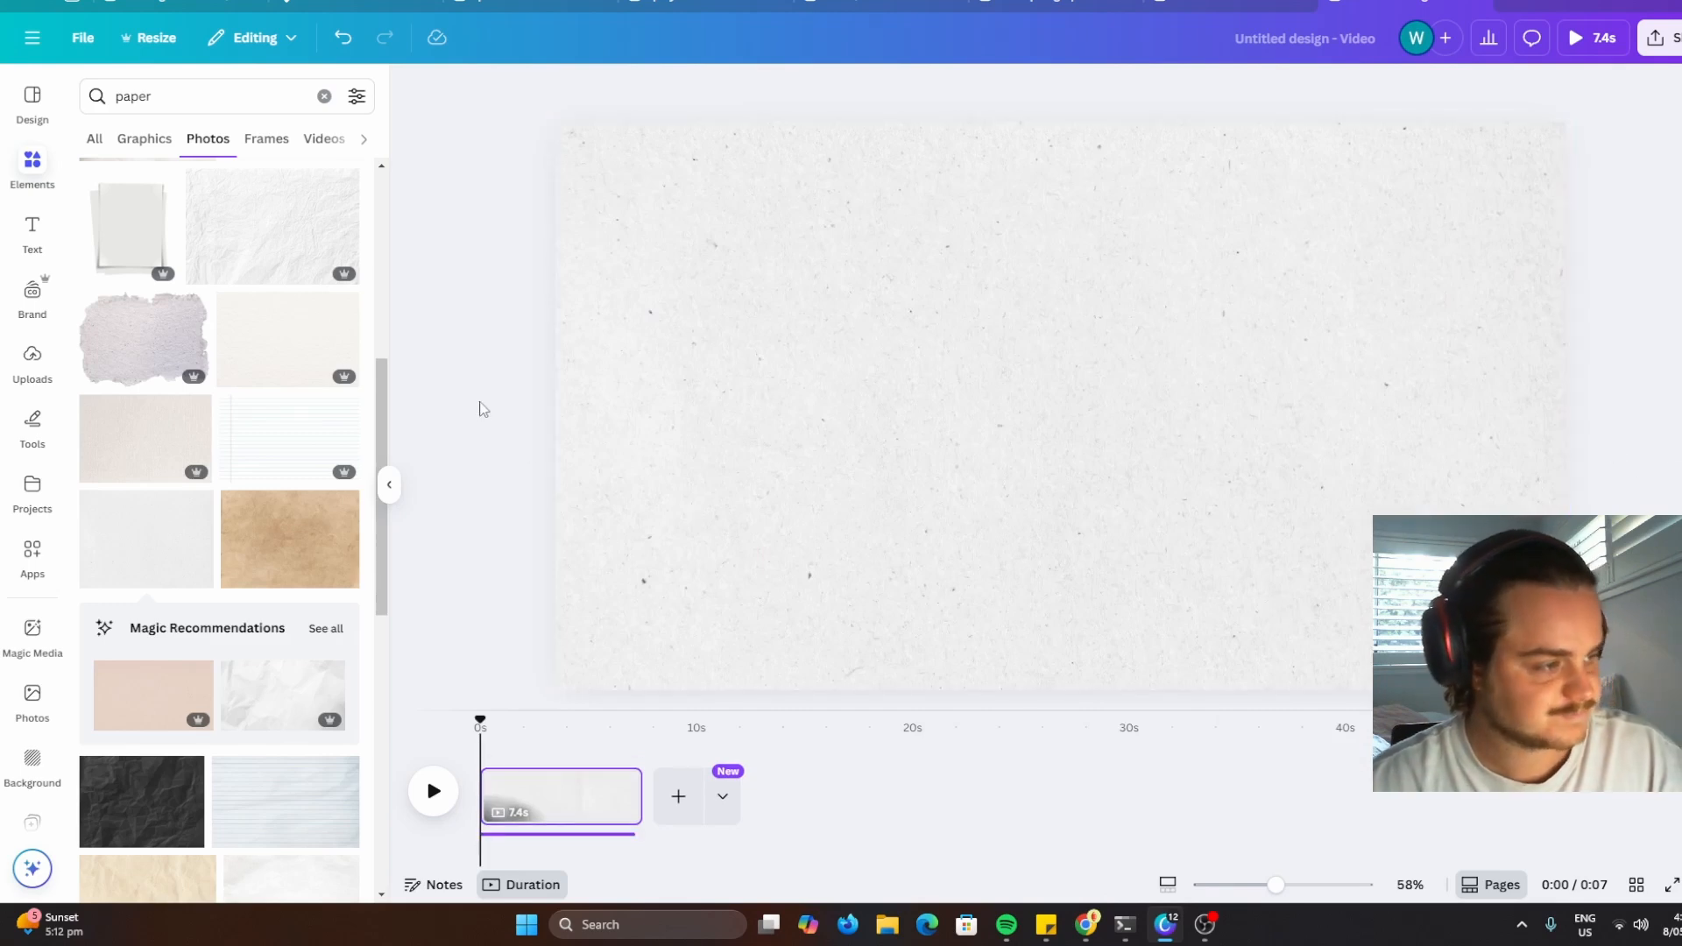
Add a text box to the page and enlarge its text to a size of about 67.8
click(32, 232)
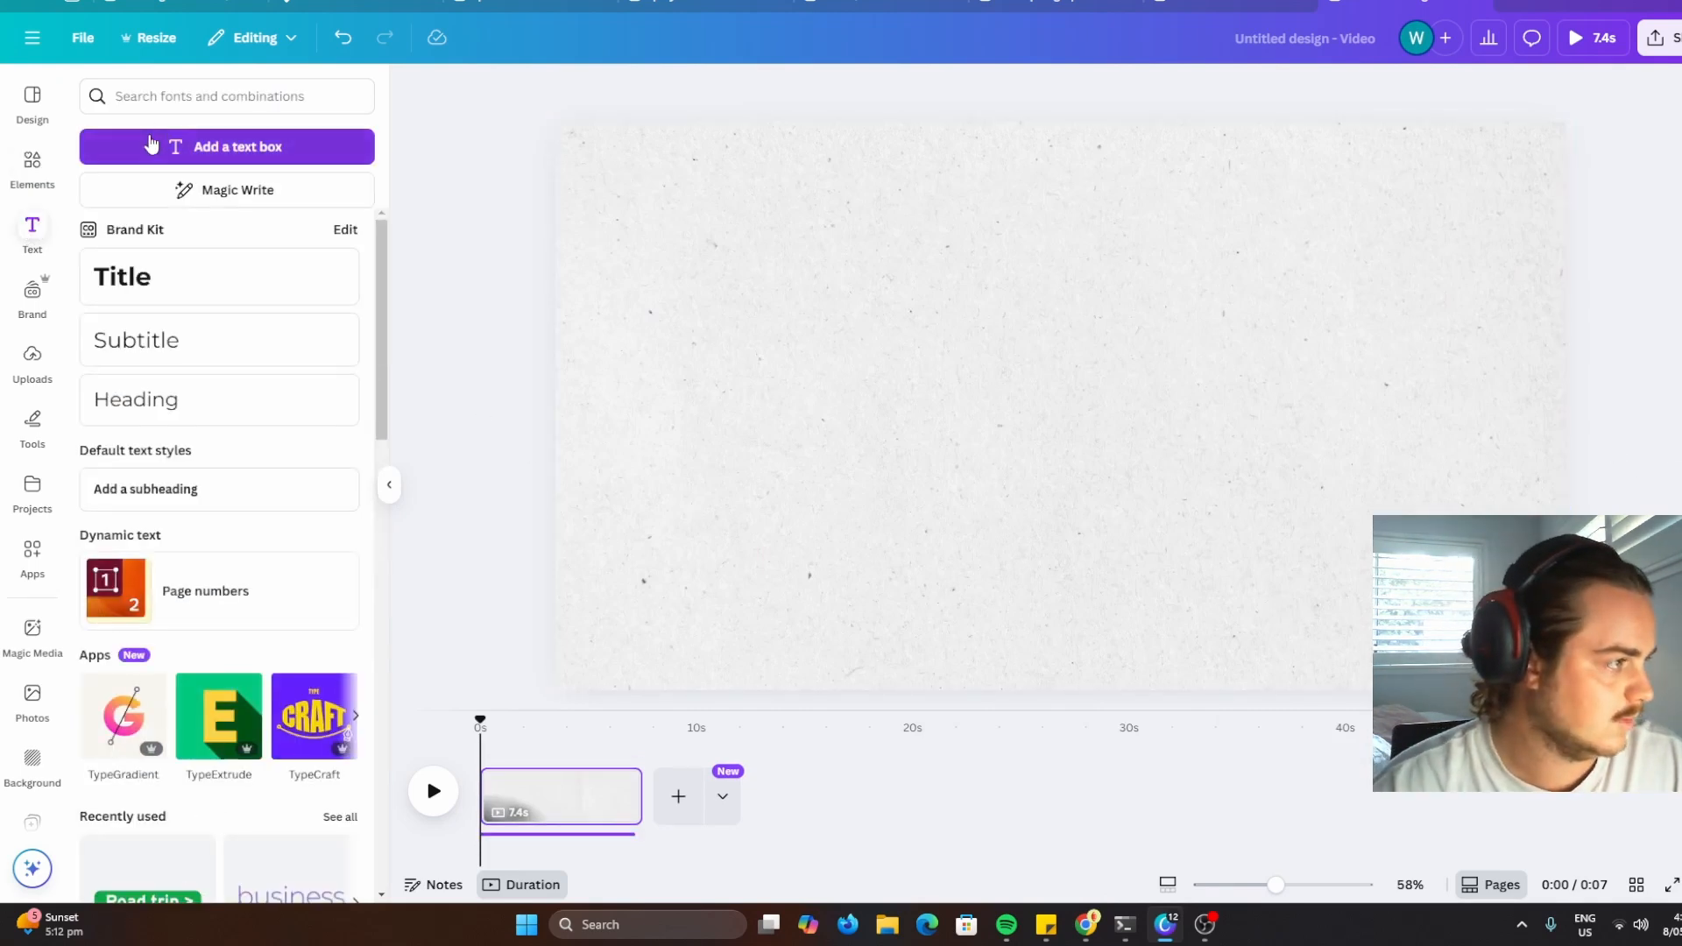
click(151, 143)
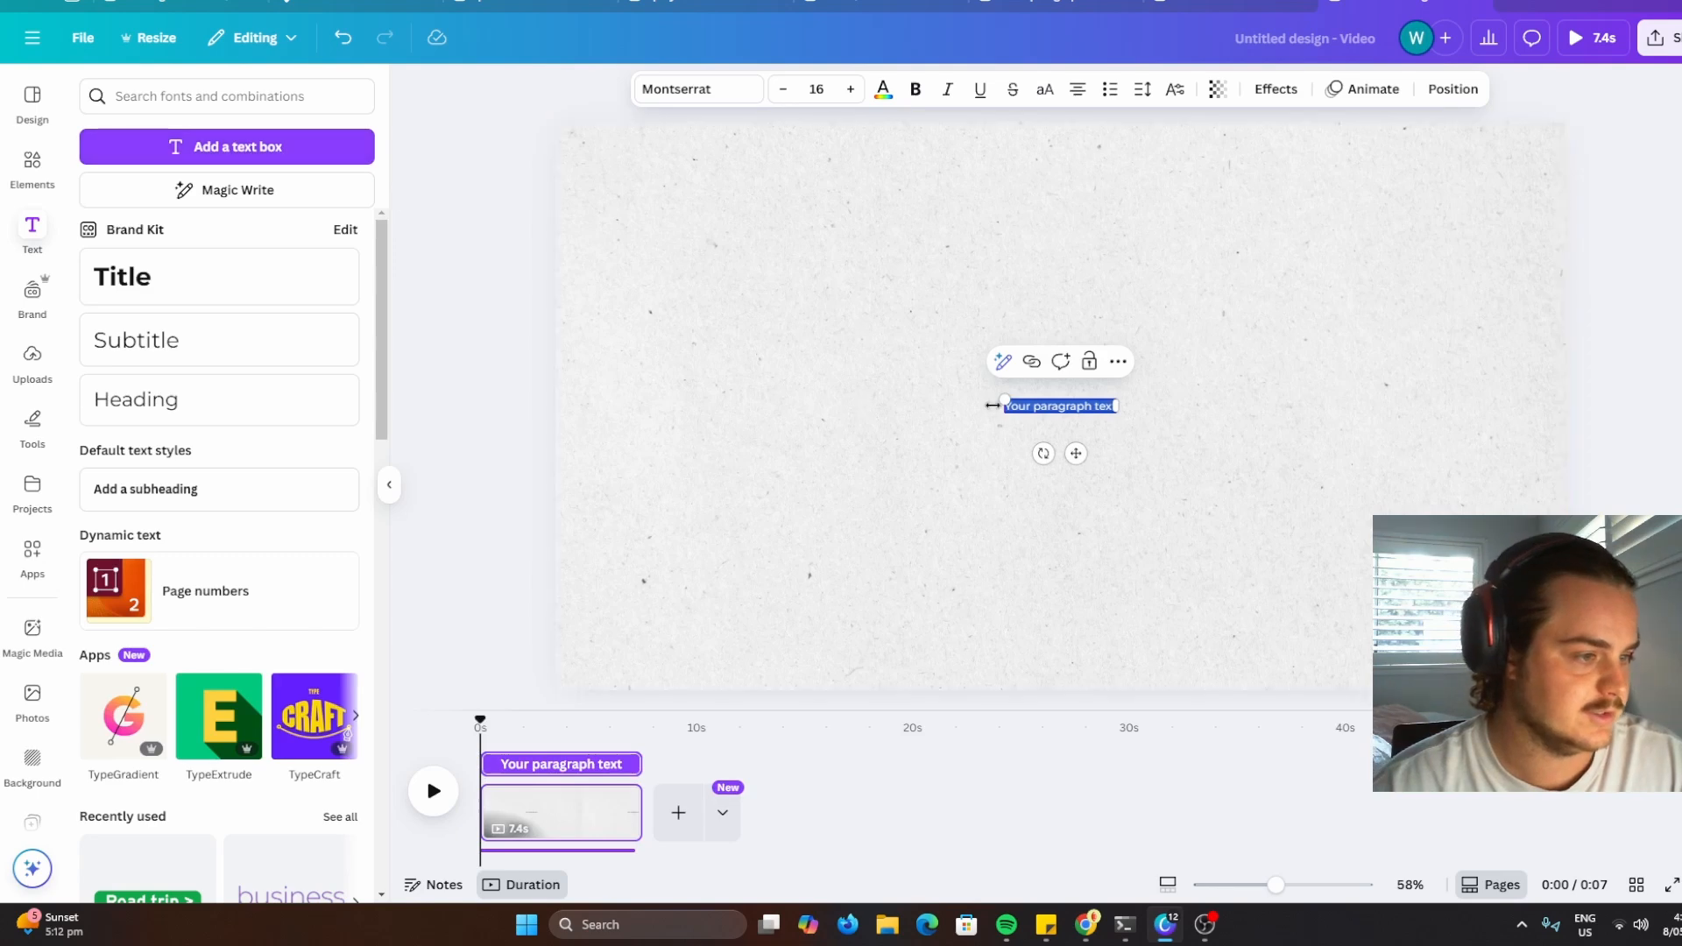
drag(988, 392, 722, 275)
click(727, 276)
click(1055, 410)
drag(1116, 416, 1187, 443)
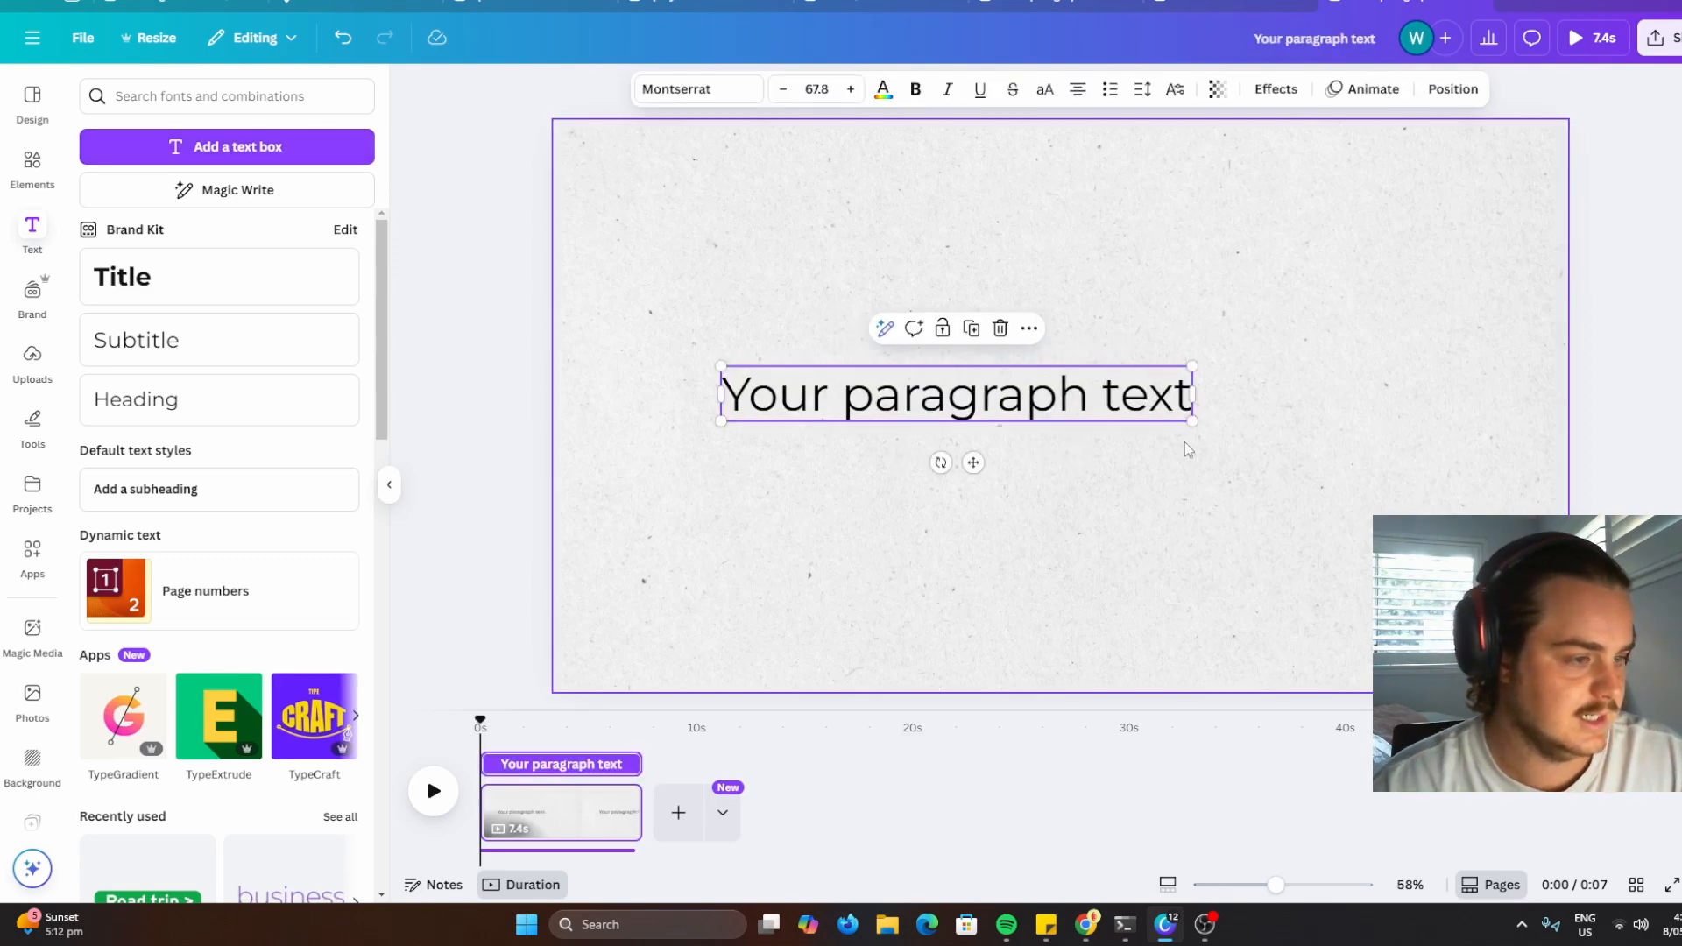
click(1262, 429)
click(1121, 417)
Change the text's font to Finger Paint and move the text to the page's upper-left corner
click(698, 88)
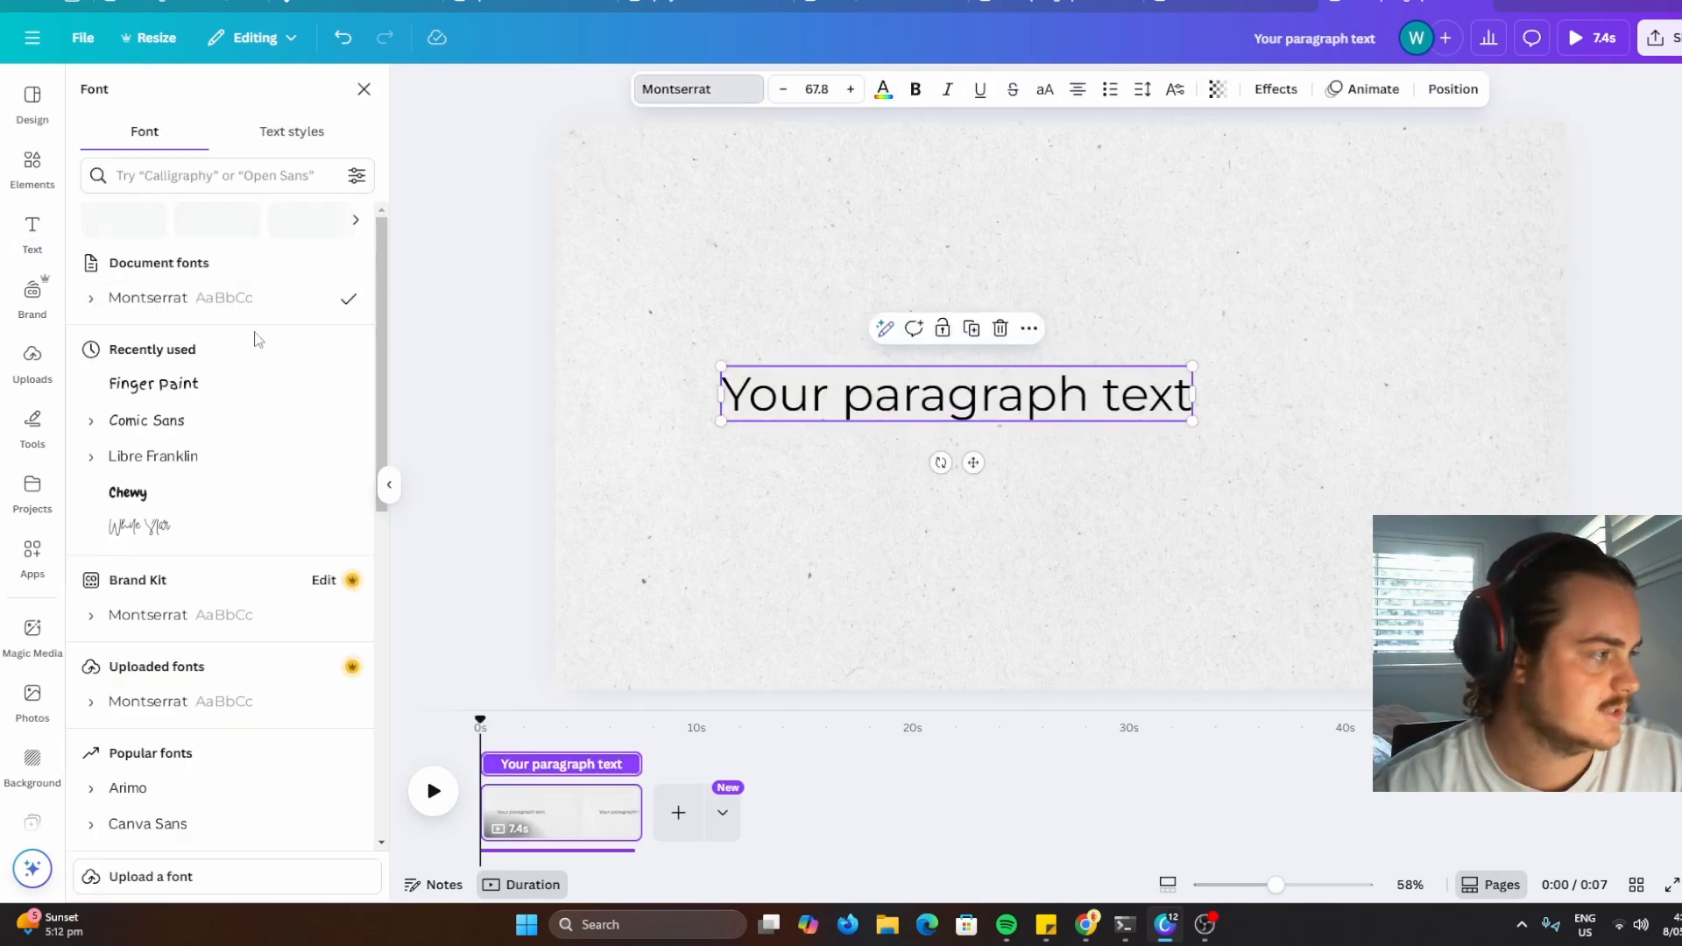
click(289, 384)
click(771, 290)
mouse_move(759, 395)
mouse_down()
mouse_move(710, 246)
mouse_move(621, 190)
mouse_up()
Replace the placeholder text with the heading "How To MAke These.."
double_click(629, 193)
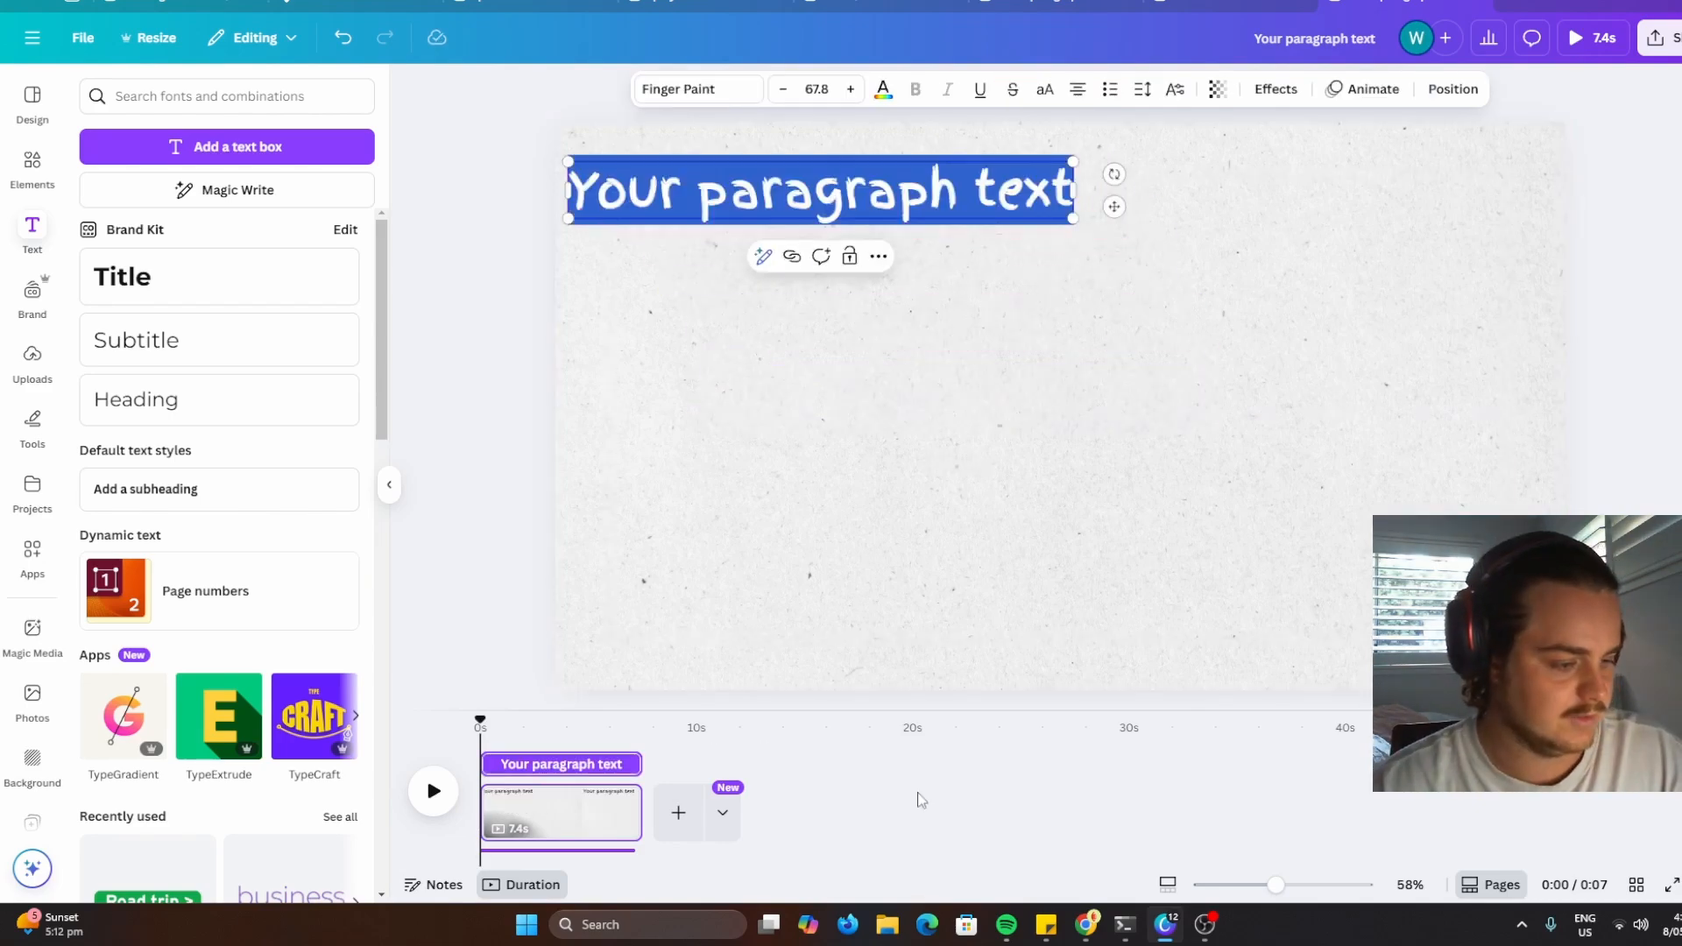
mouse_move(1086, 925)
mouse_move(1095, 866)
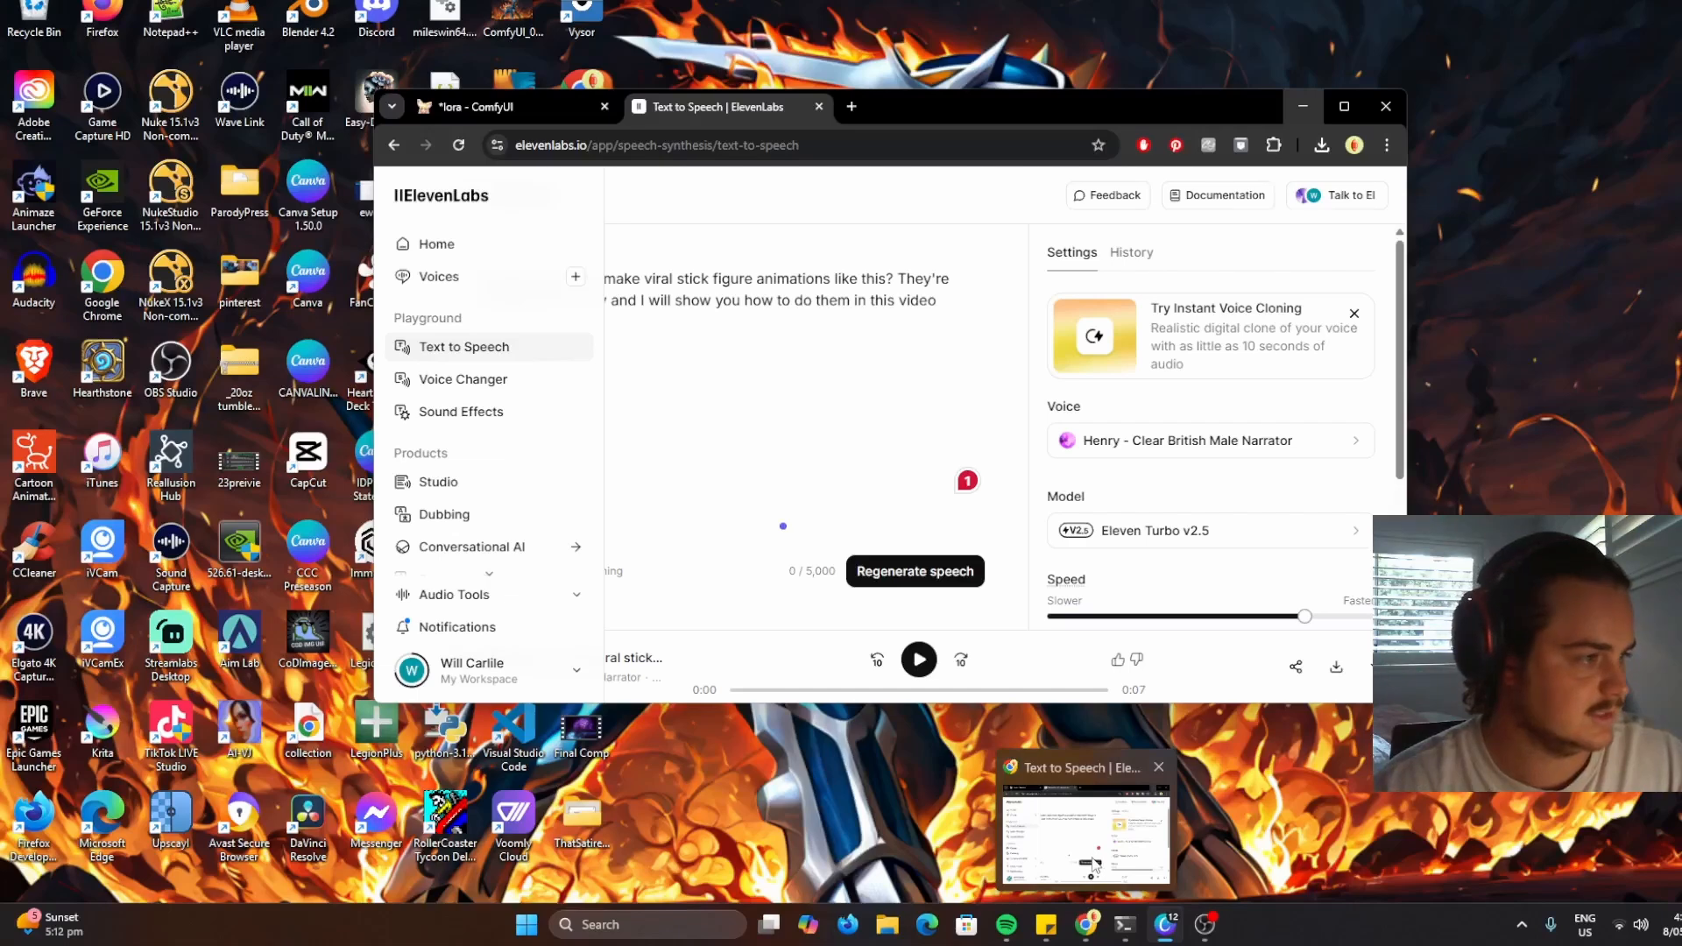
text(How To NMa)
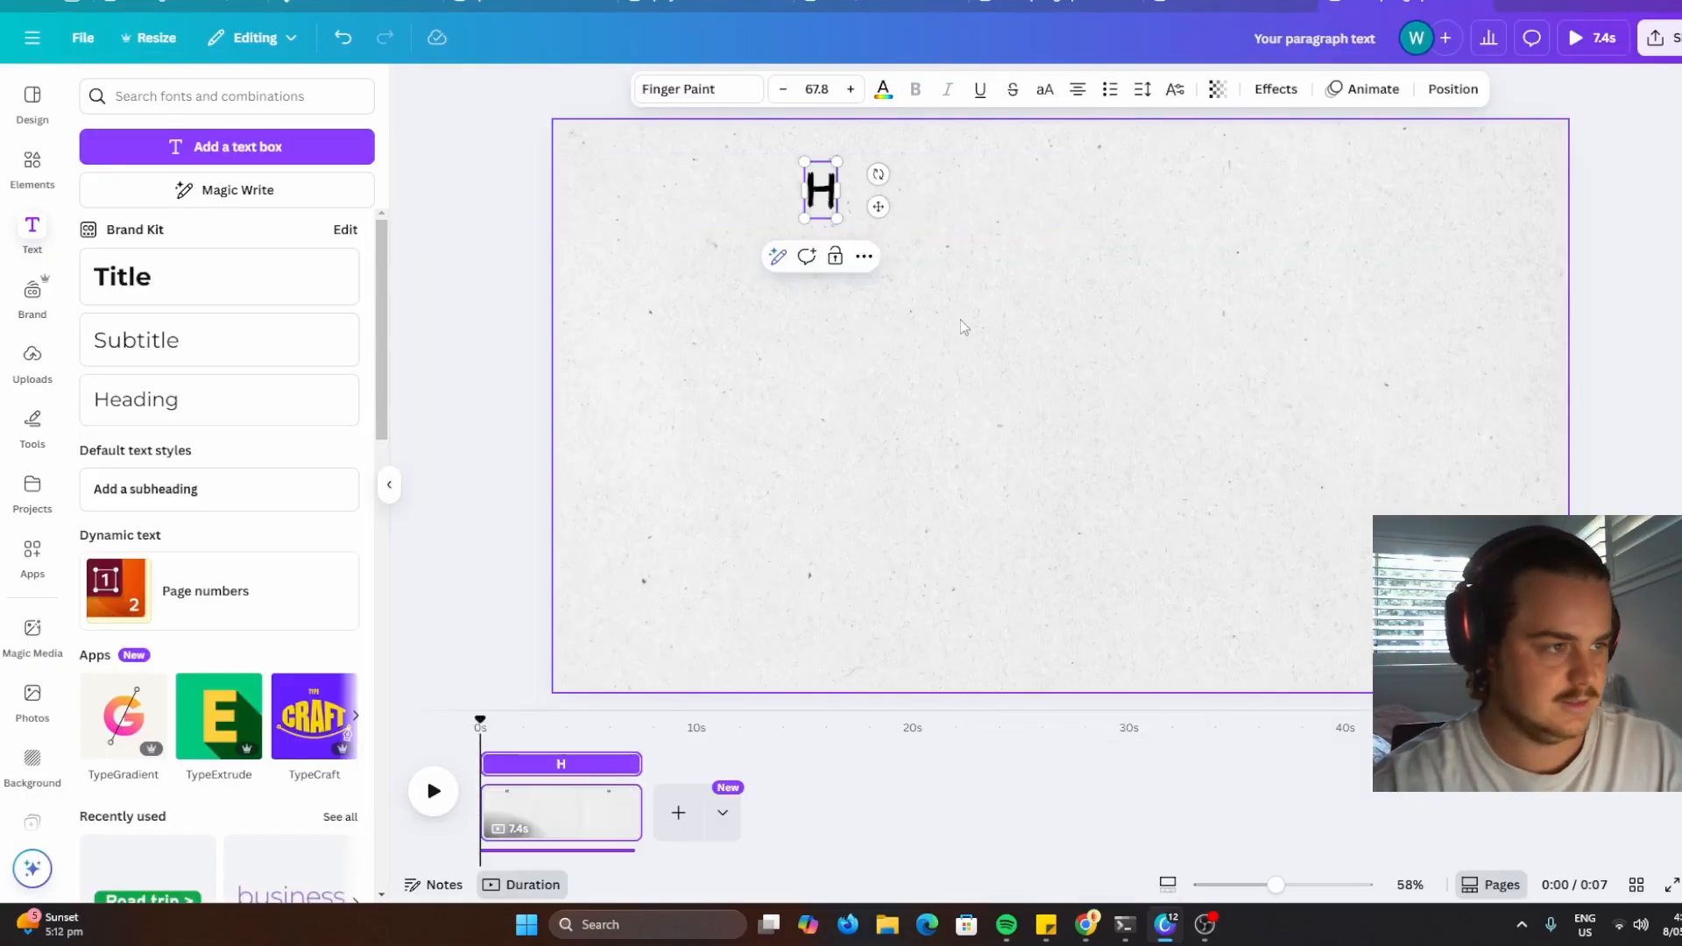
key(BackSpace)
key(BackSpace)
key(BackSpace)
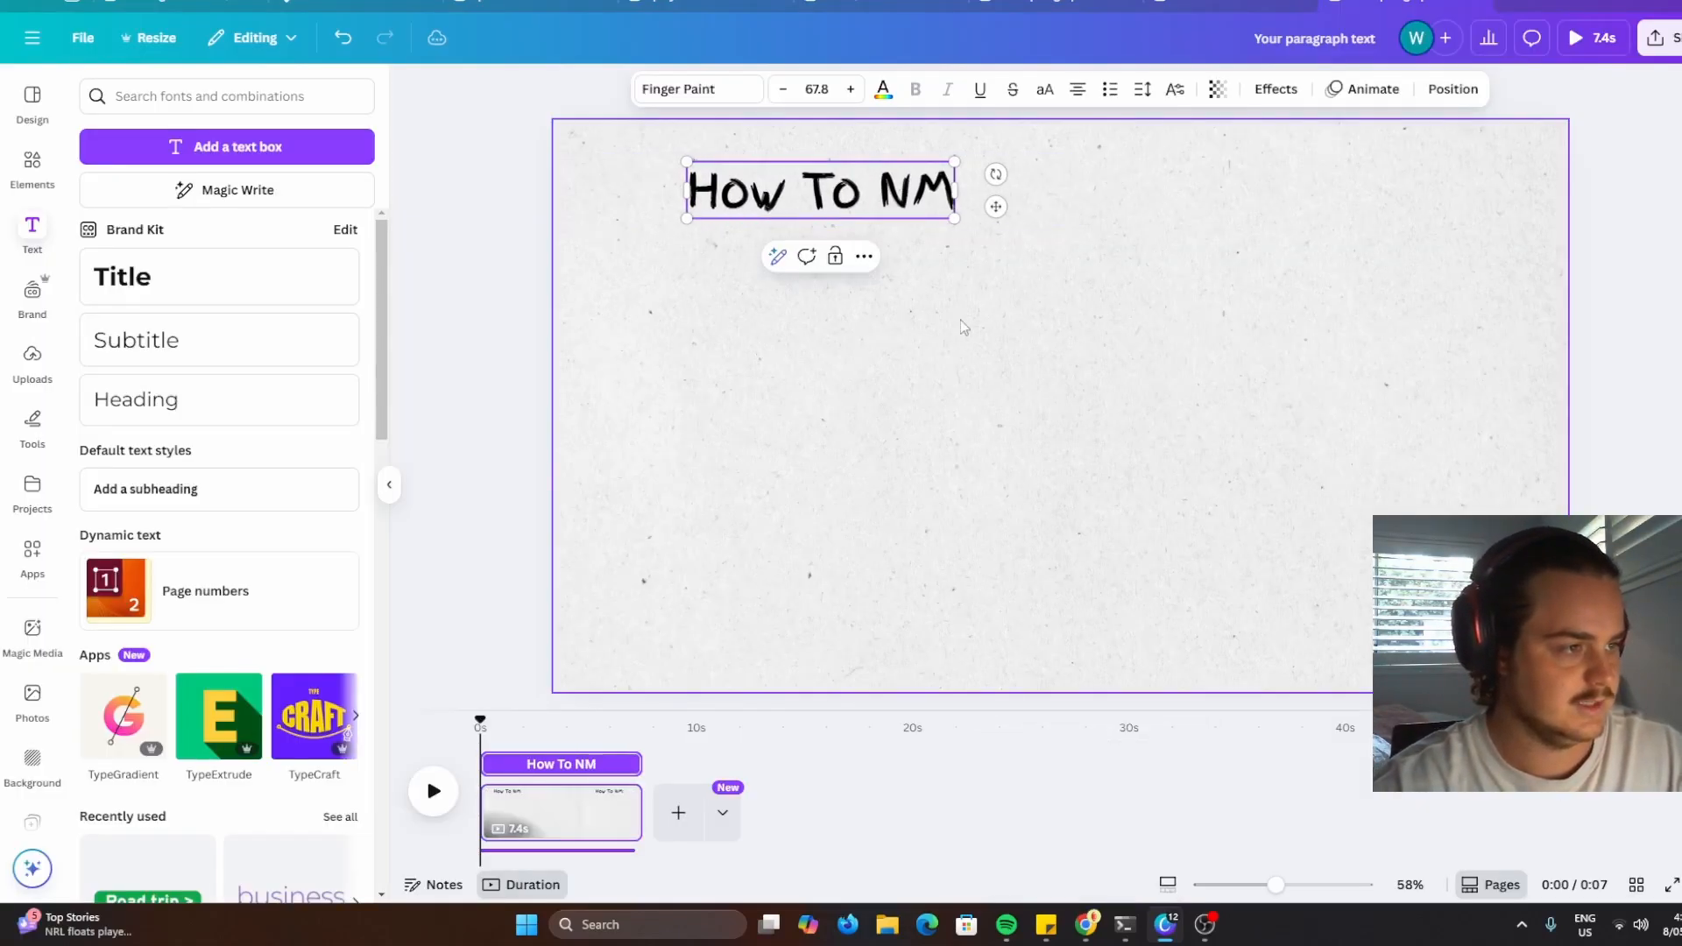
text(MAke These)
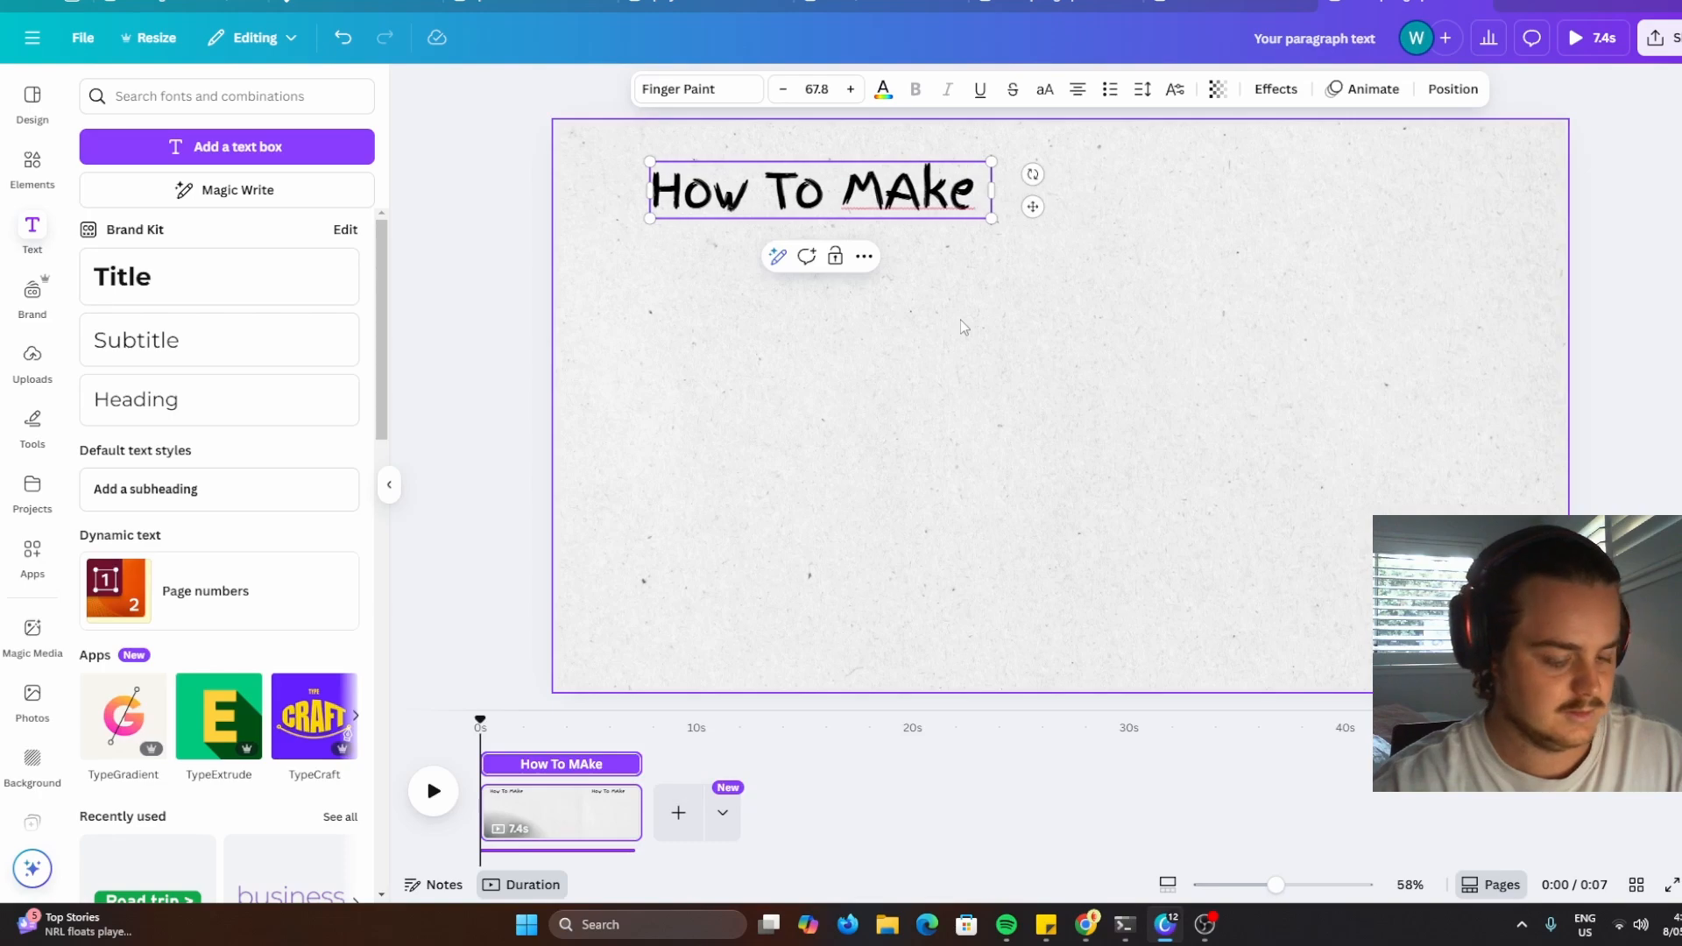
text(..)
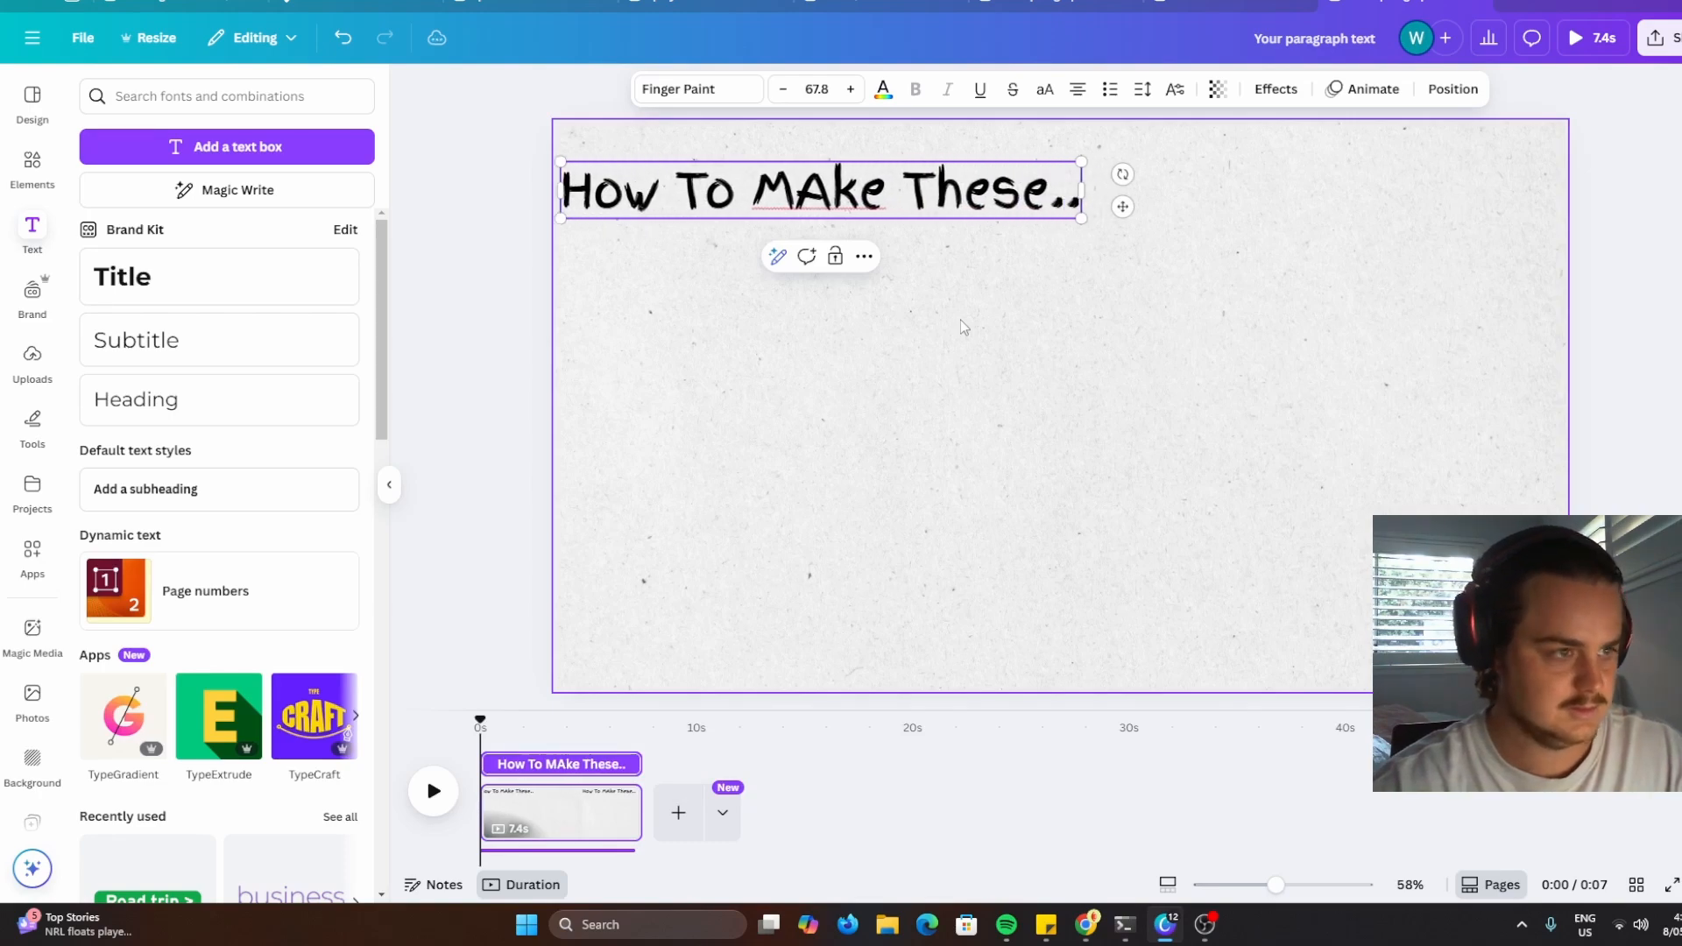
text(.)
key(BackSpace)
Widen the heading's text box slightly and place it just inside the page's upper-left corner
click(1213, 293)
click(1064, 197)
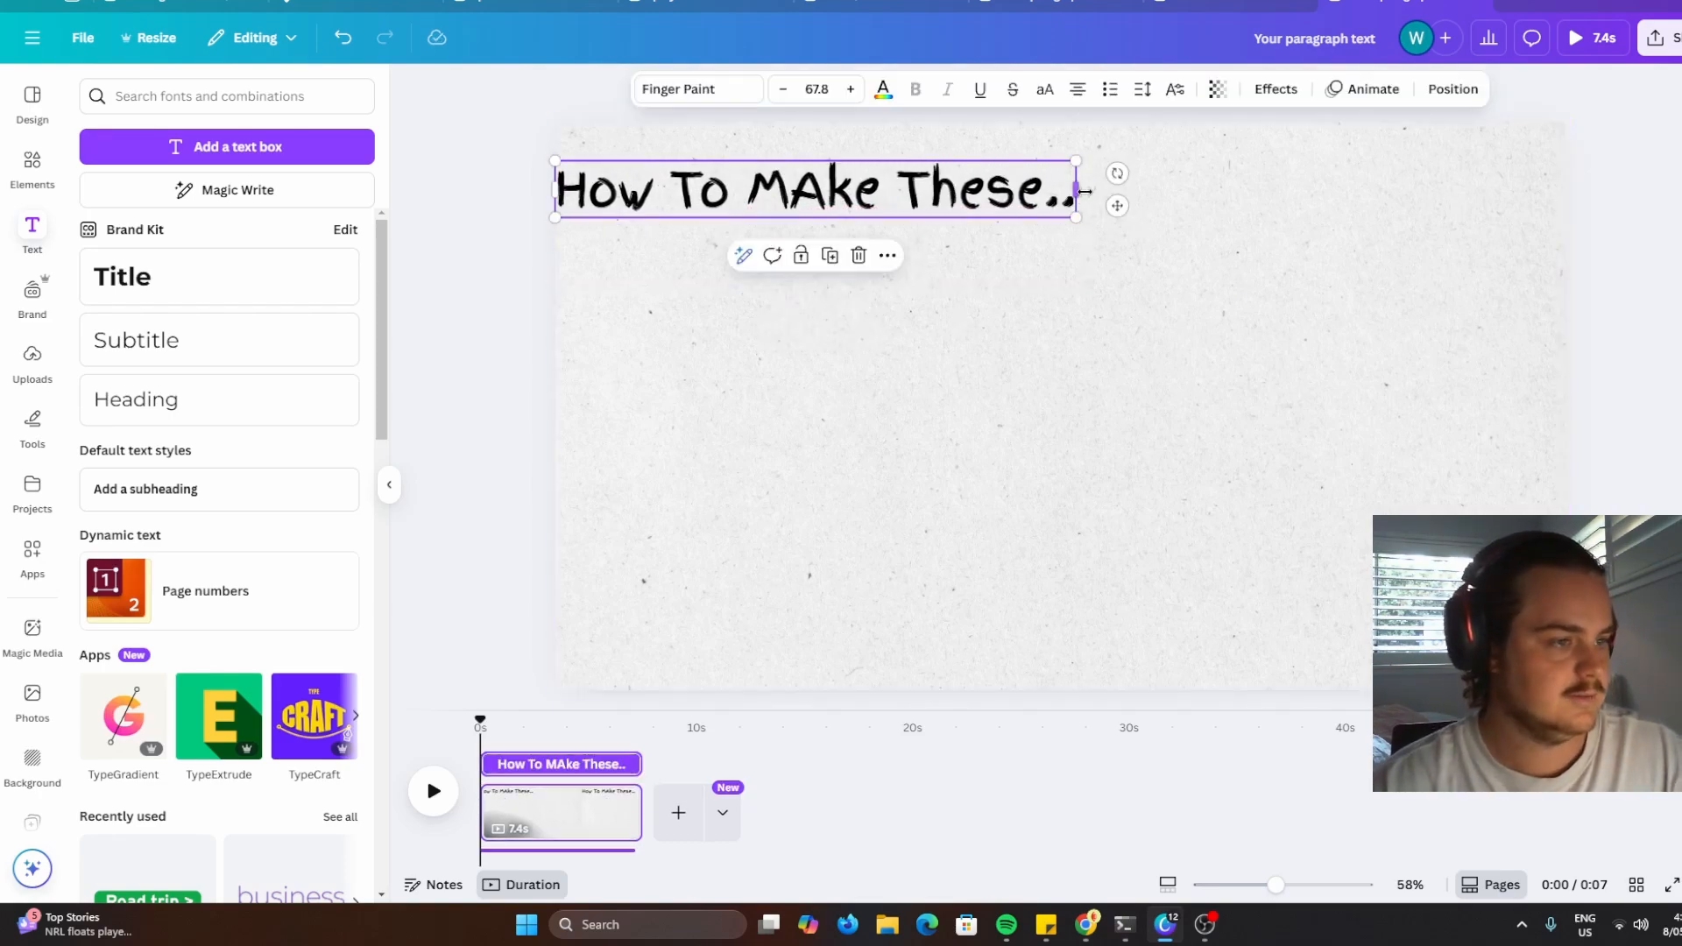
drag(1079, 191, 1034, 207)
click(1123, 224)
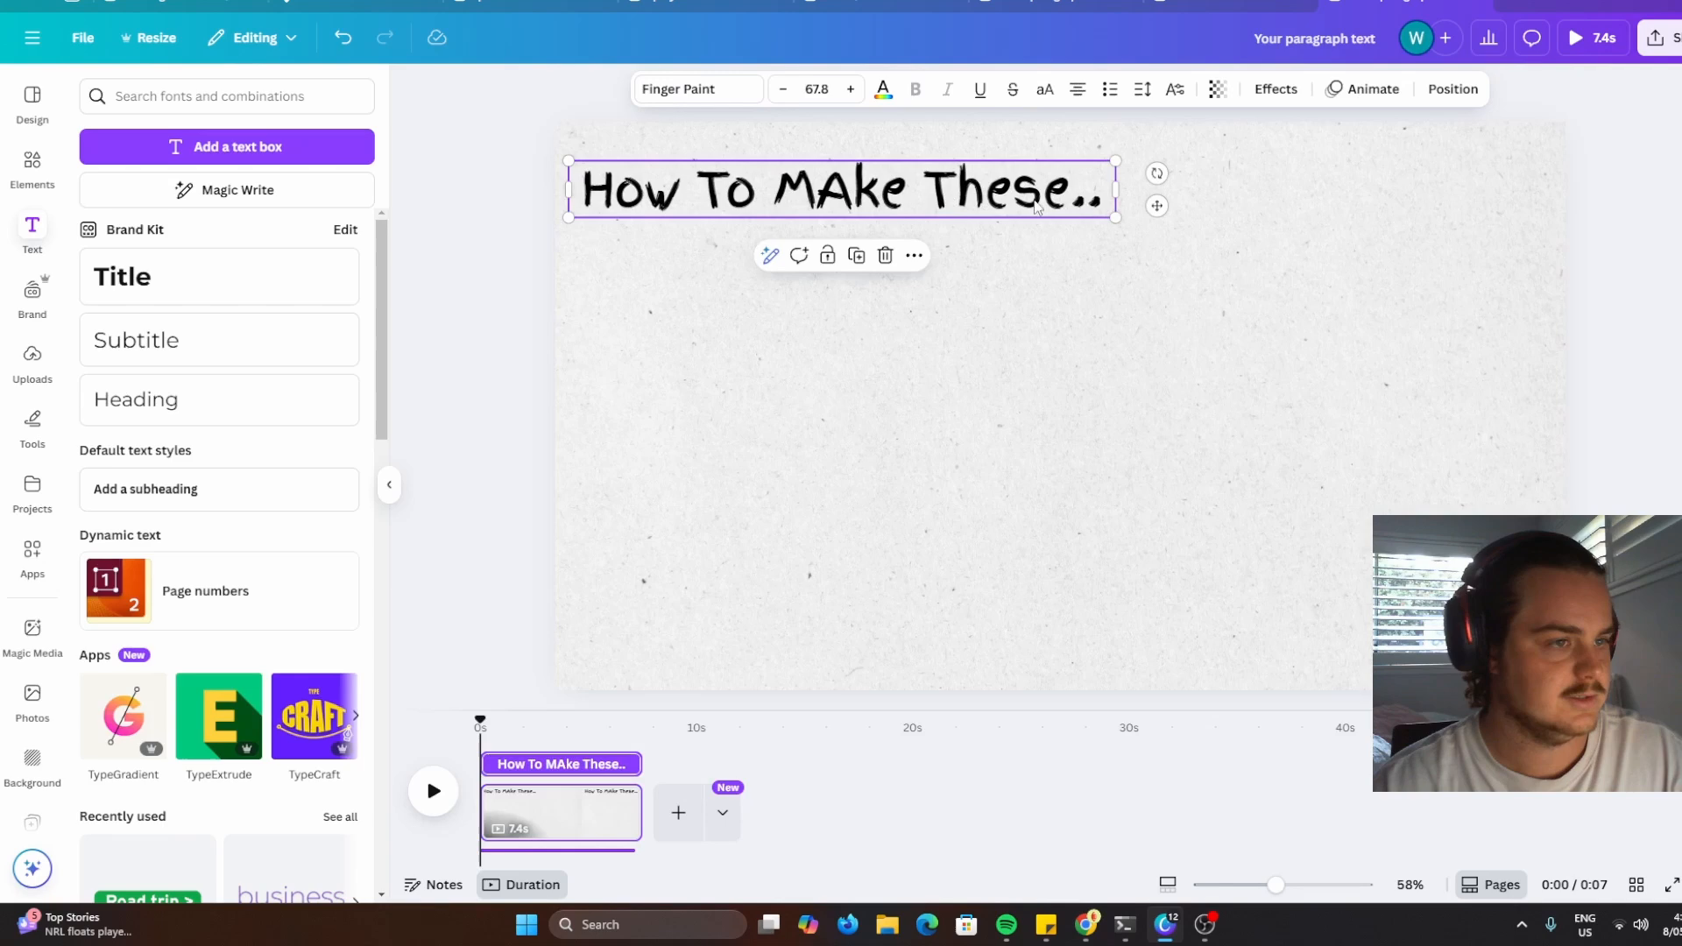
Apply the Typewriter animation to the heading on enter, increase its speed, and preview the result
click(1350, 91)
click(123, 421)
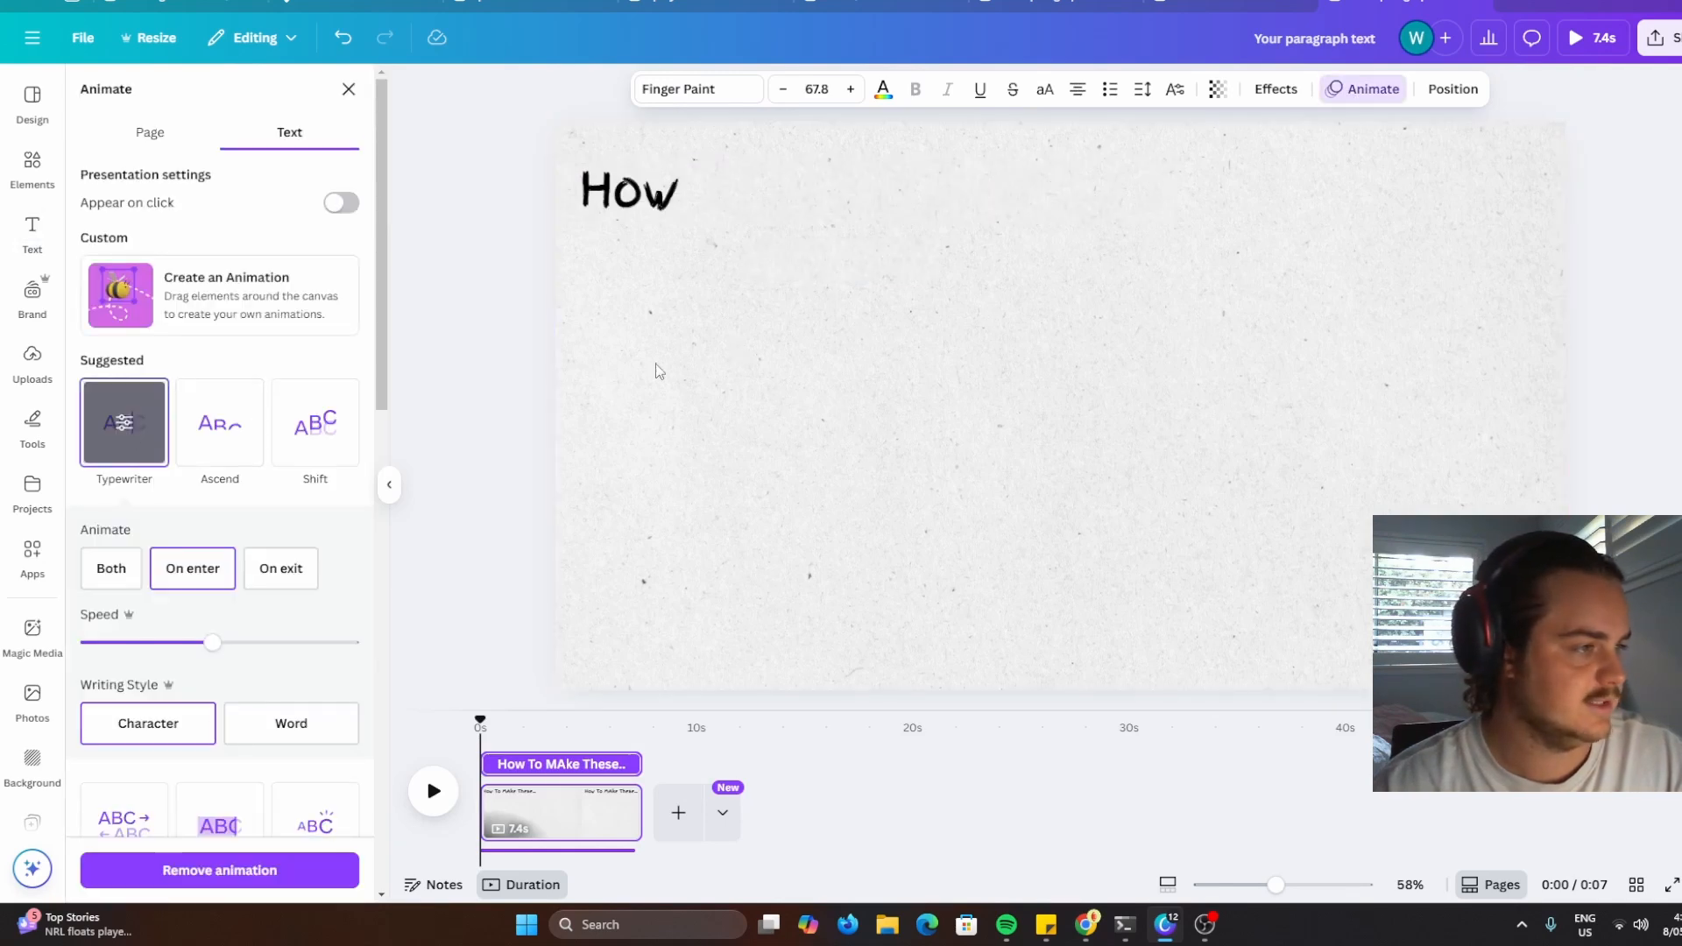
drag(212, 642, 257, 646)
click(433, 791)
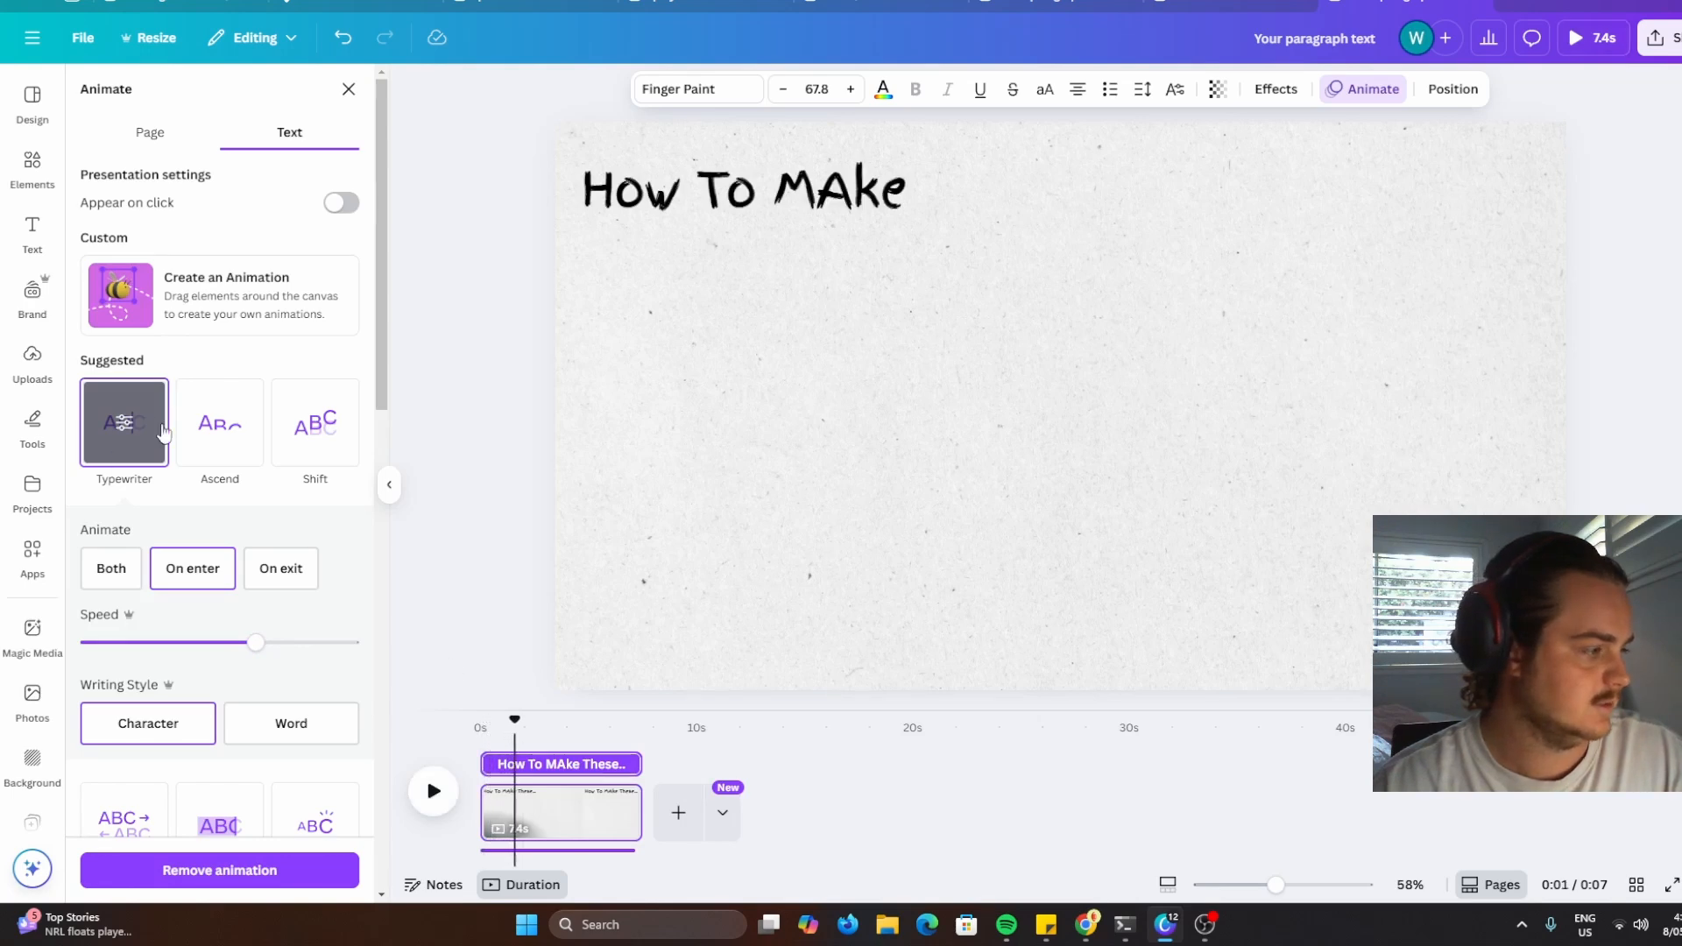
drag(256, 643, 327, 643)
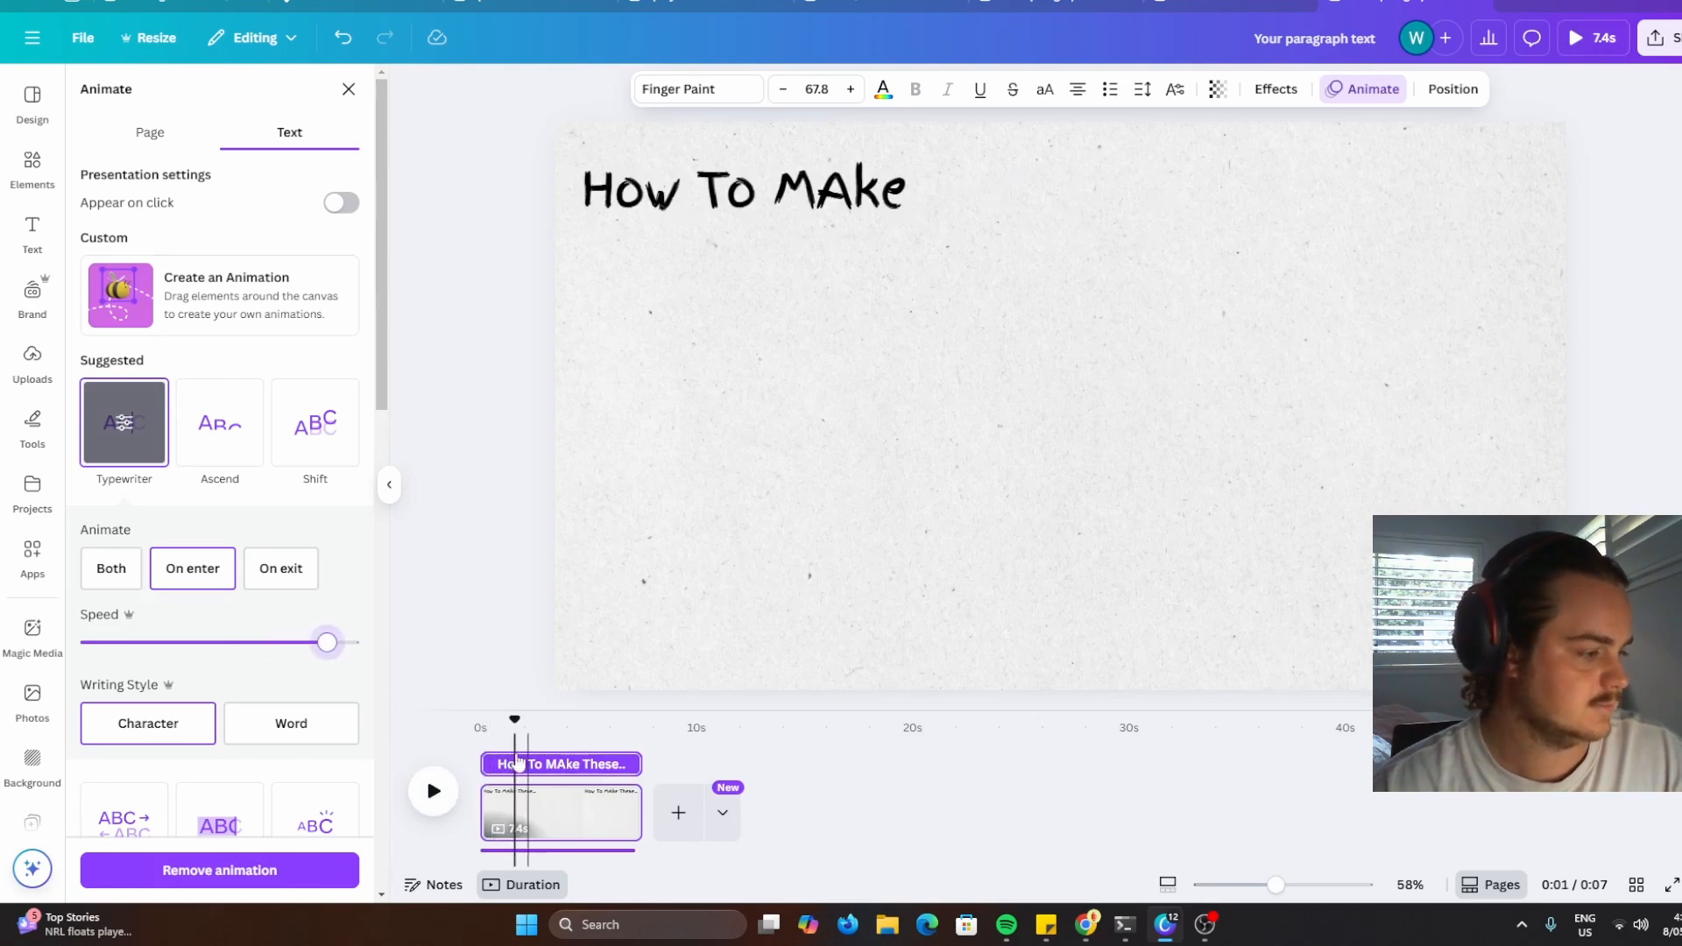
click(436, 793)
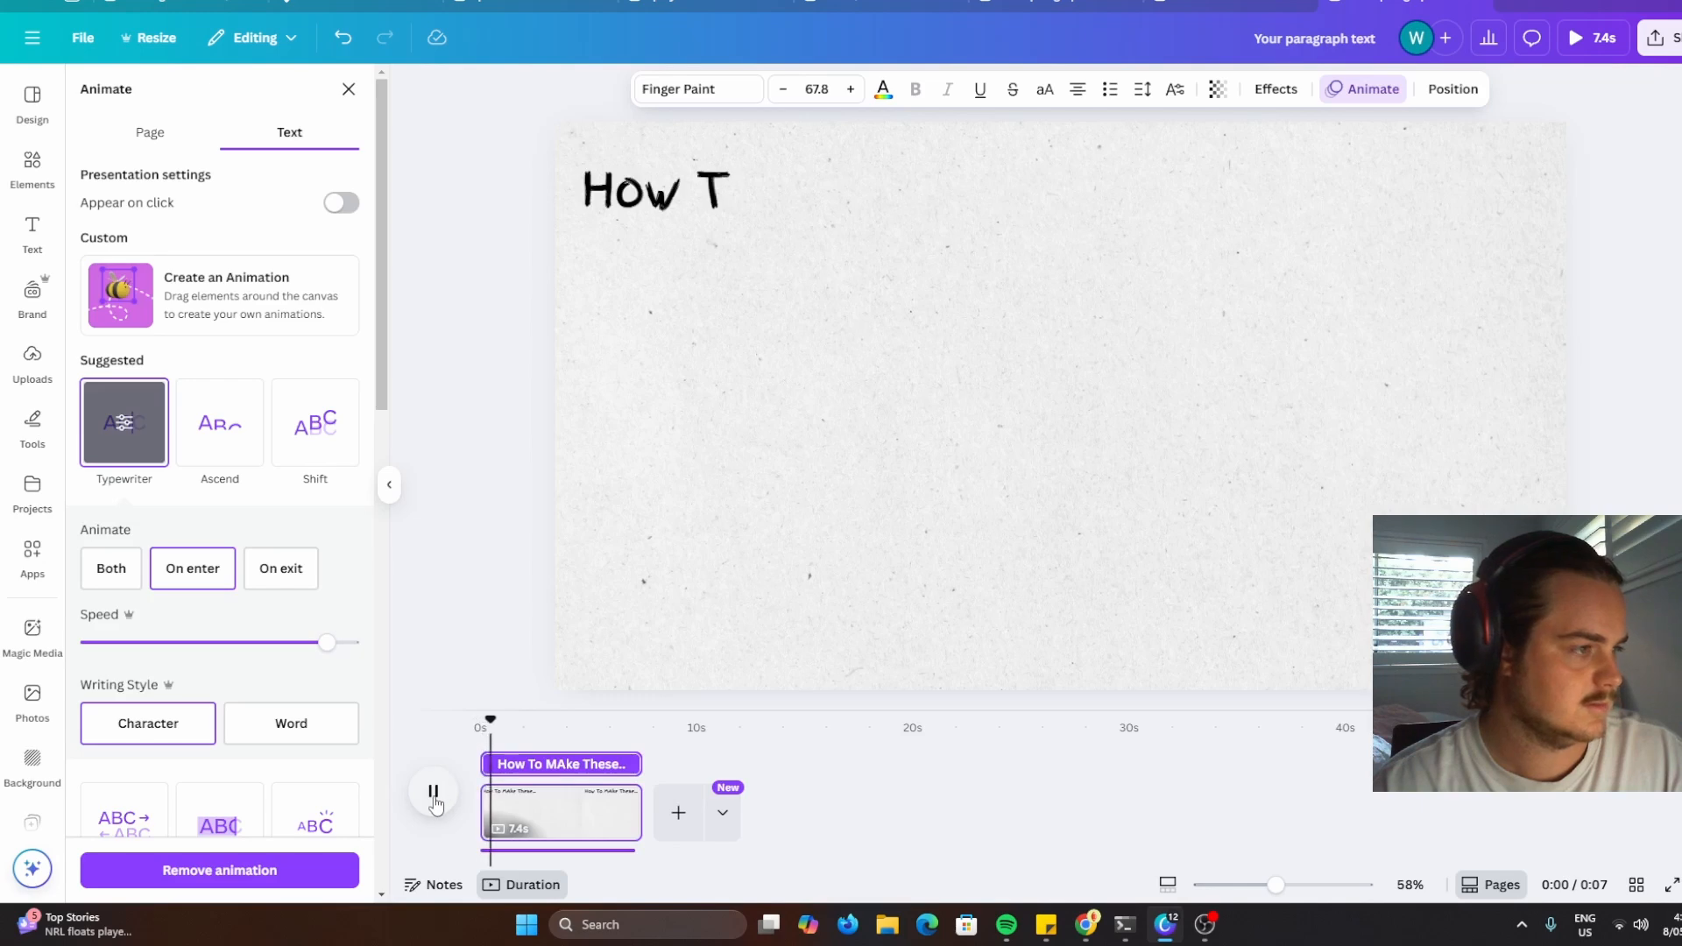
click(436, 793)
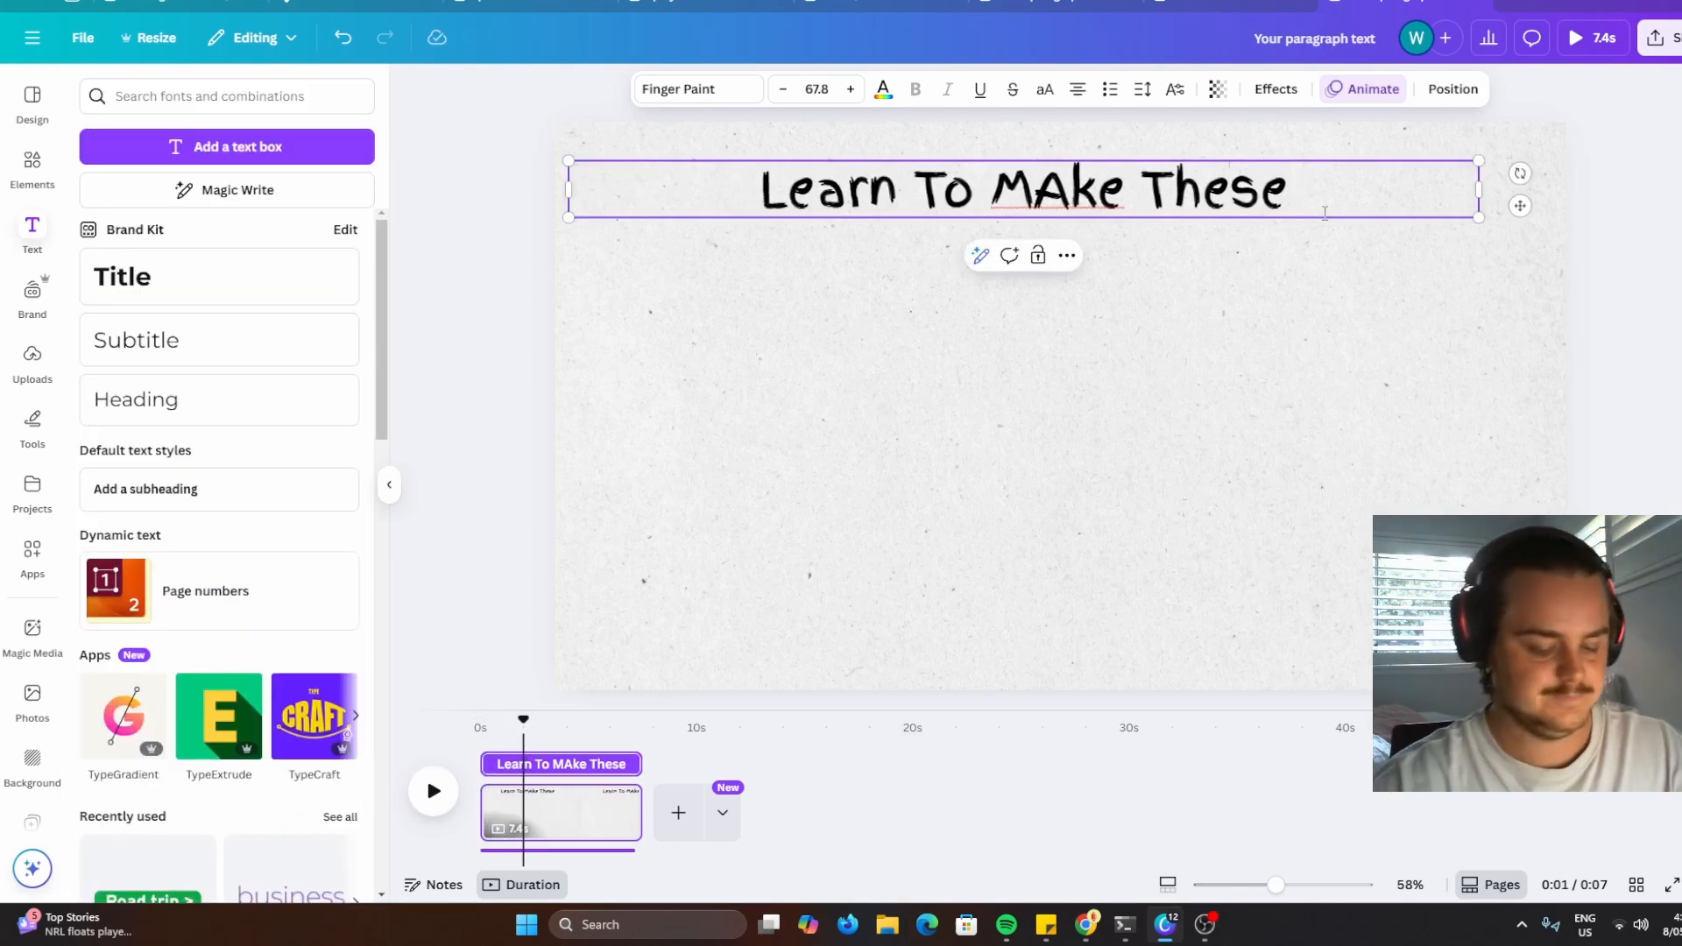
Add "??" to the end of the "Learn To MAke These" heading and move it to the page's upper-left corner
text(??)
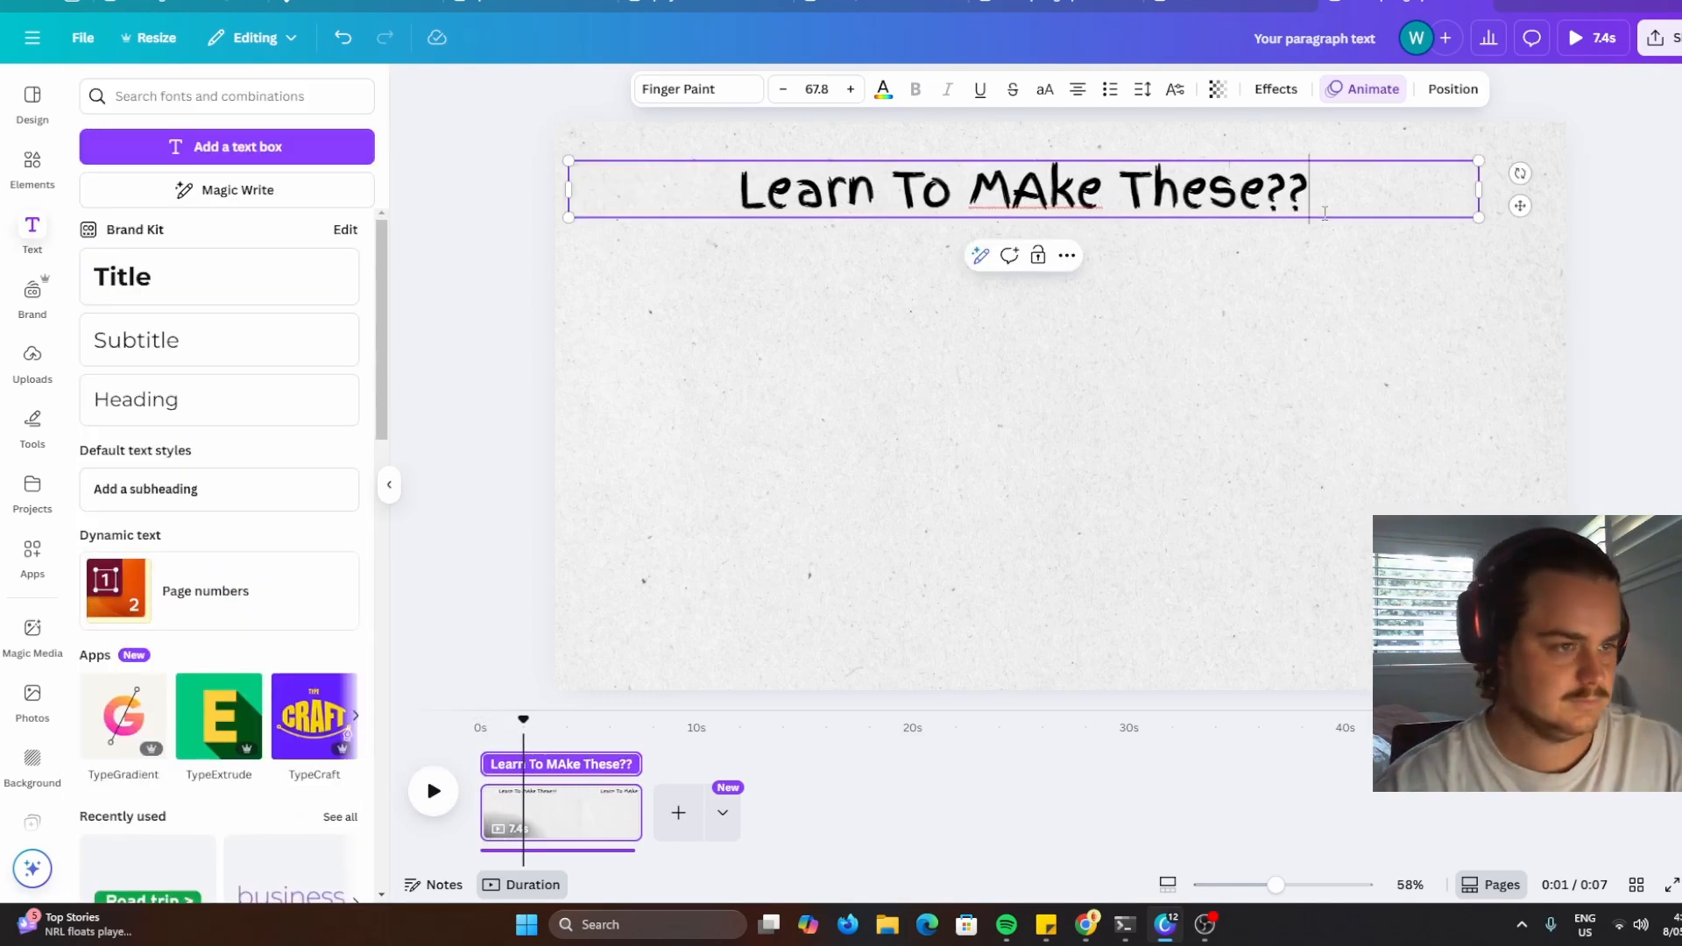
click(1655, 280)
drag(1326, 197, 1176, 199)
click(1641, 221)
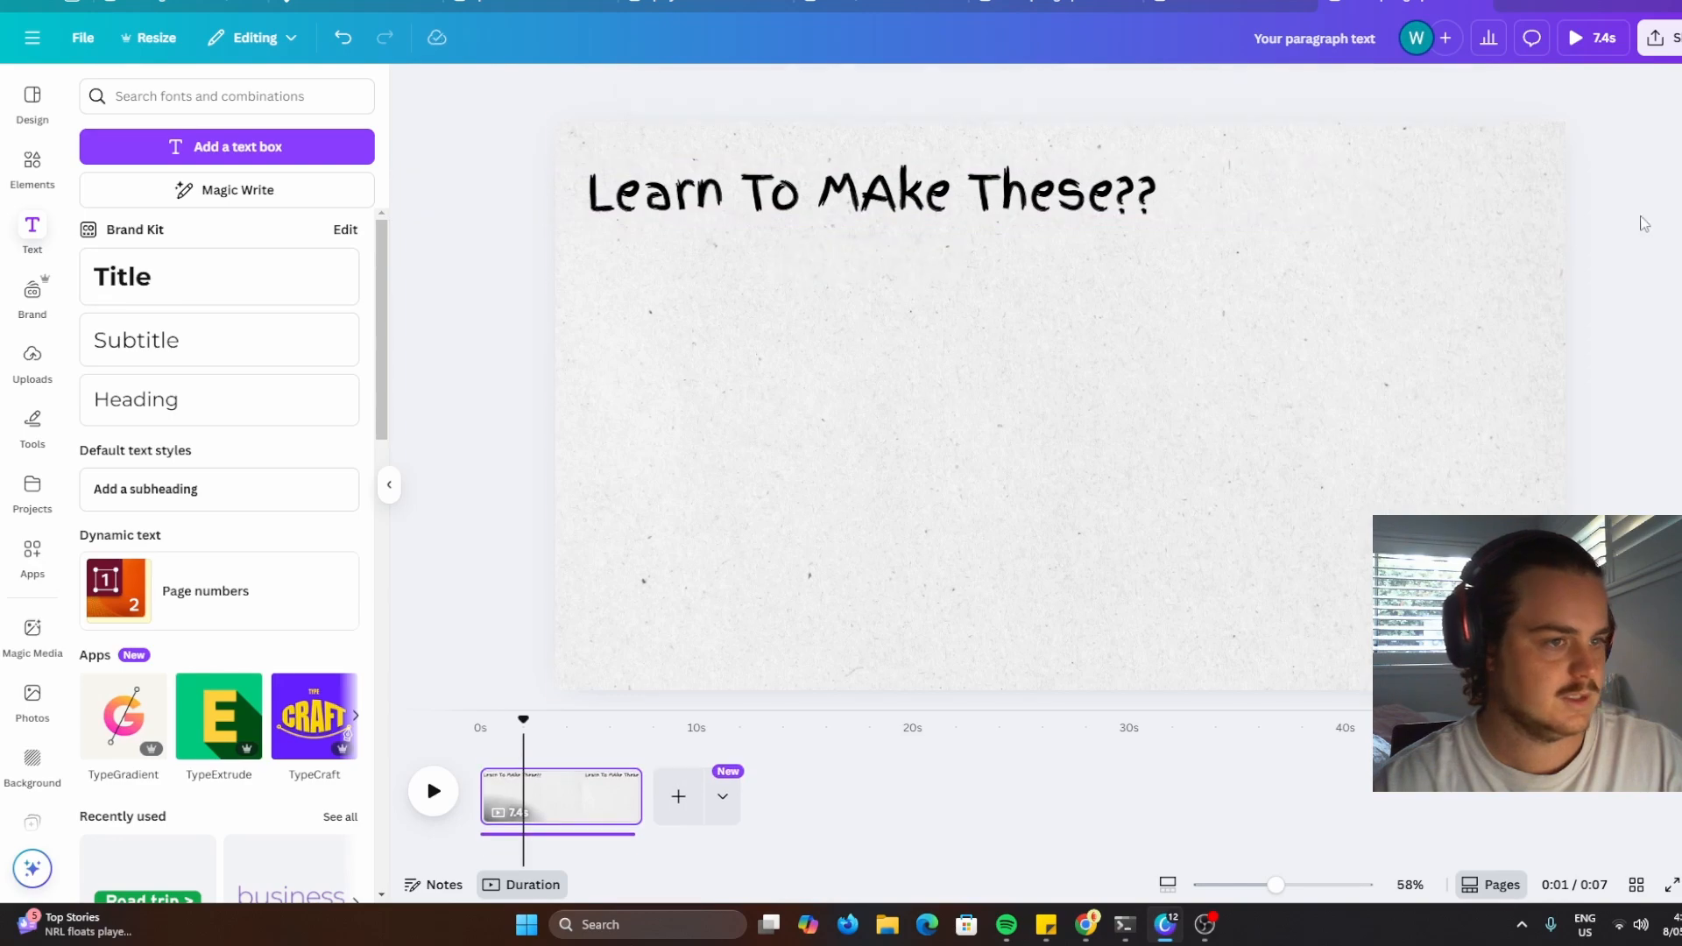
Return to the start of the timeline and search the elements for "stick man", limited to graphics
drag(523, 720, 370, 695)
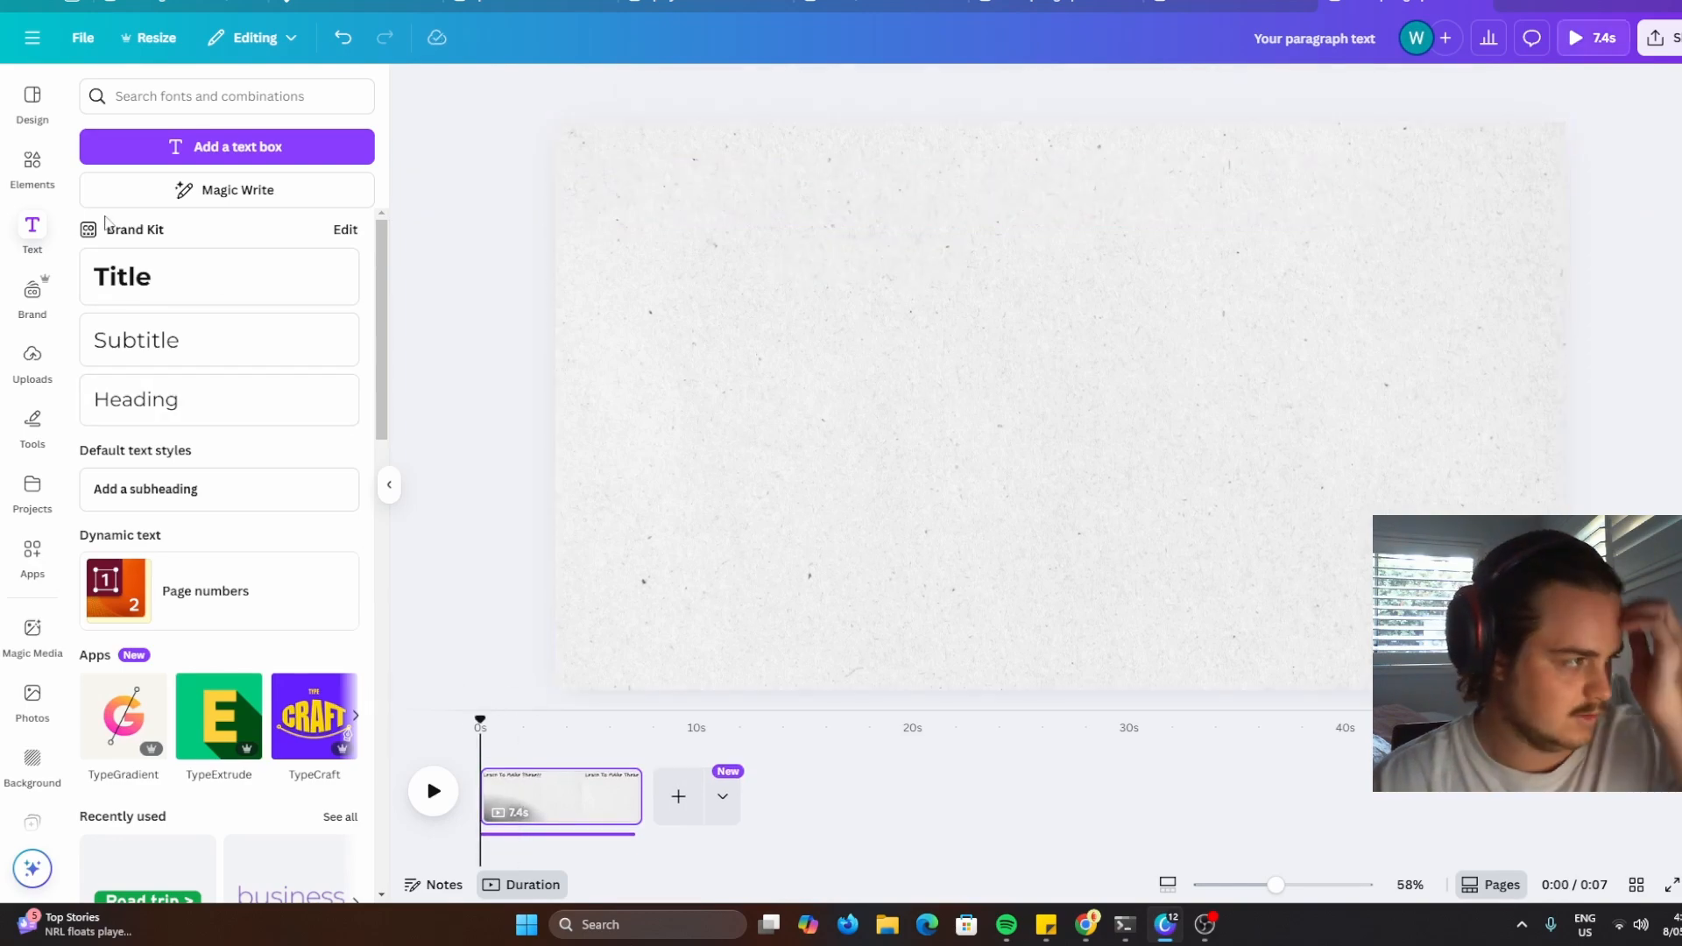
click(40, 173)
click(81, 81)
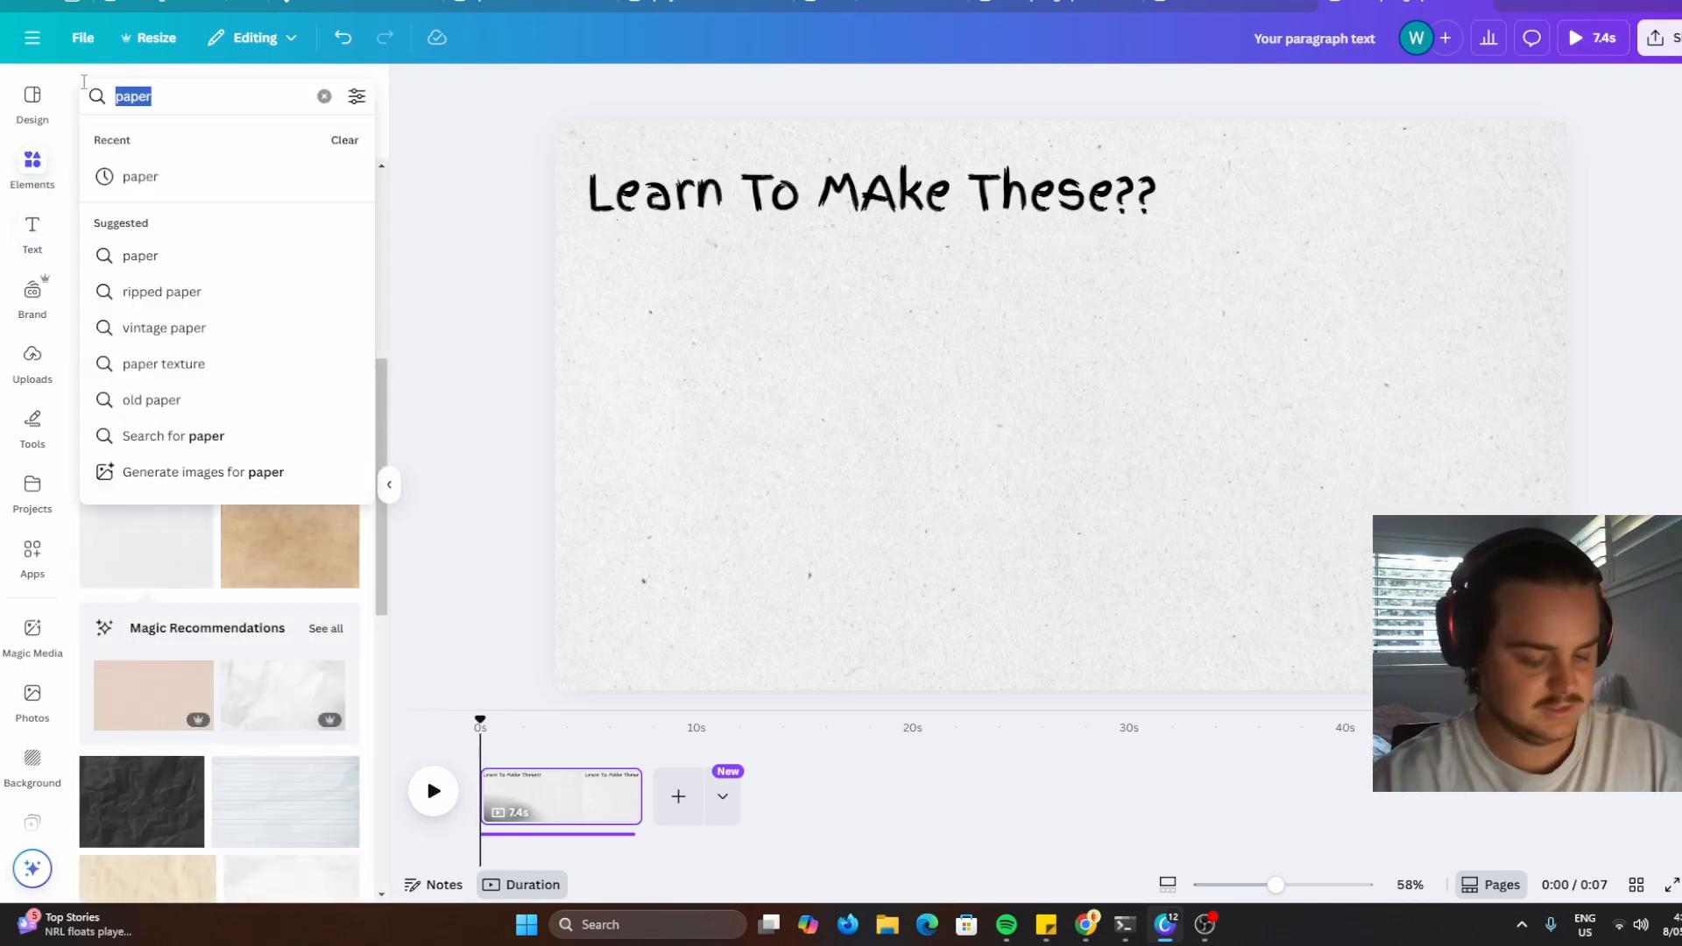
text(stick man)
key(Return)
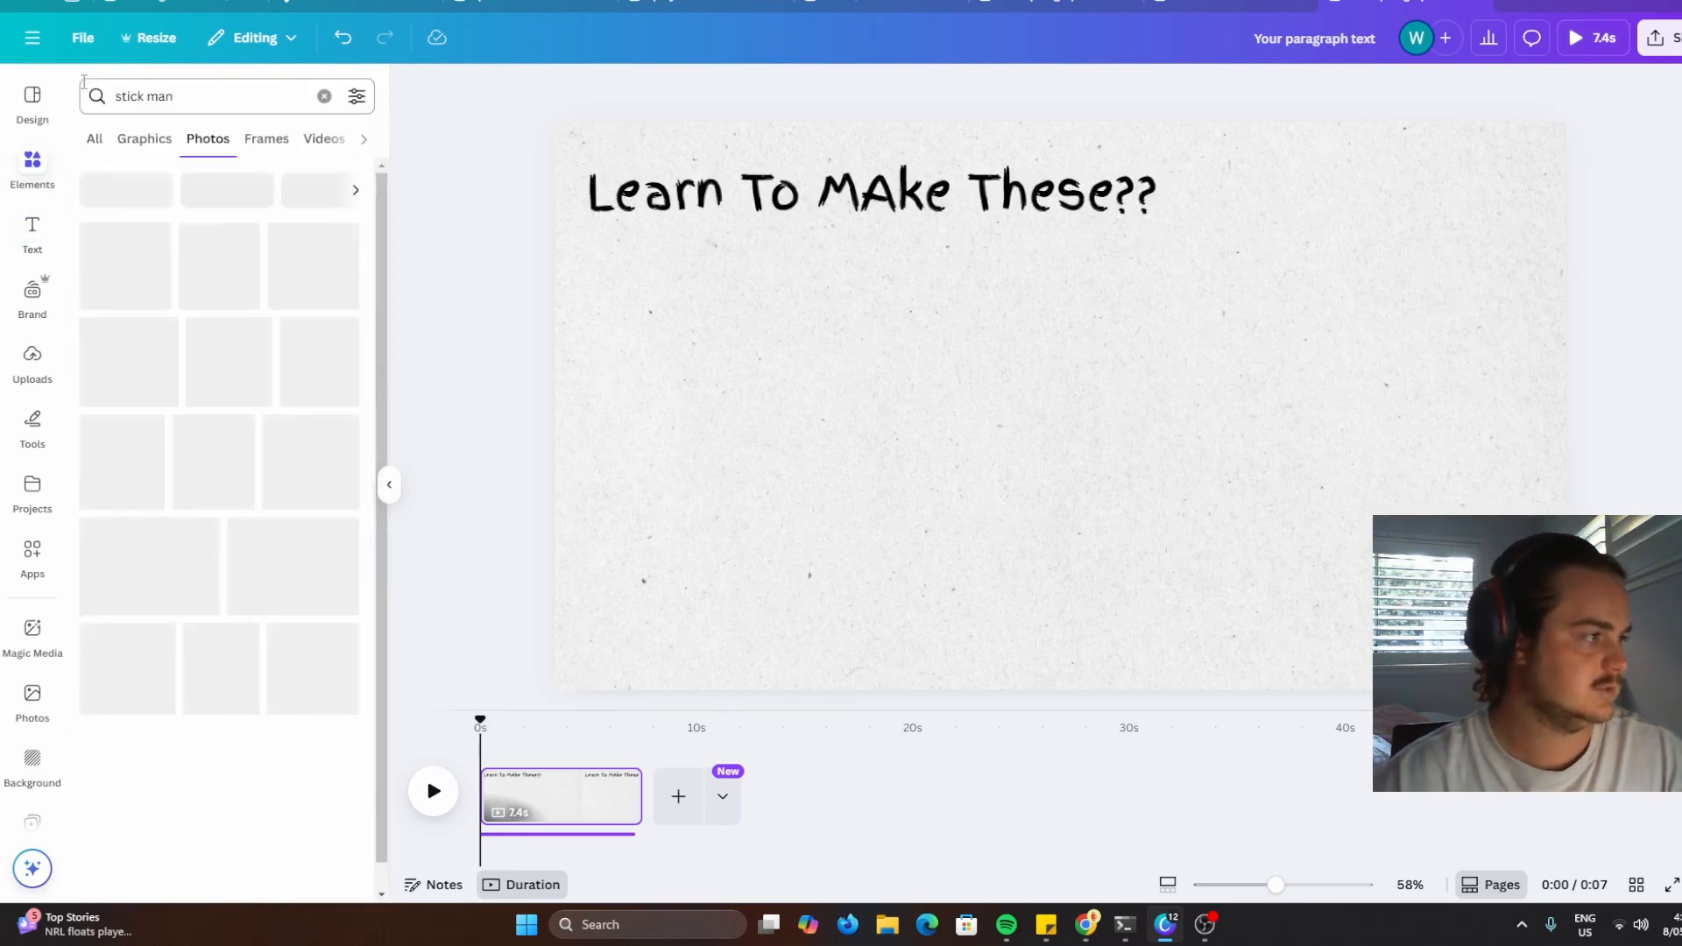
click(145, 140)
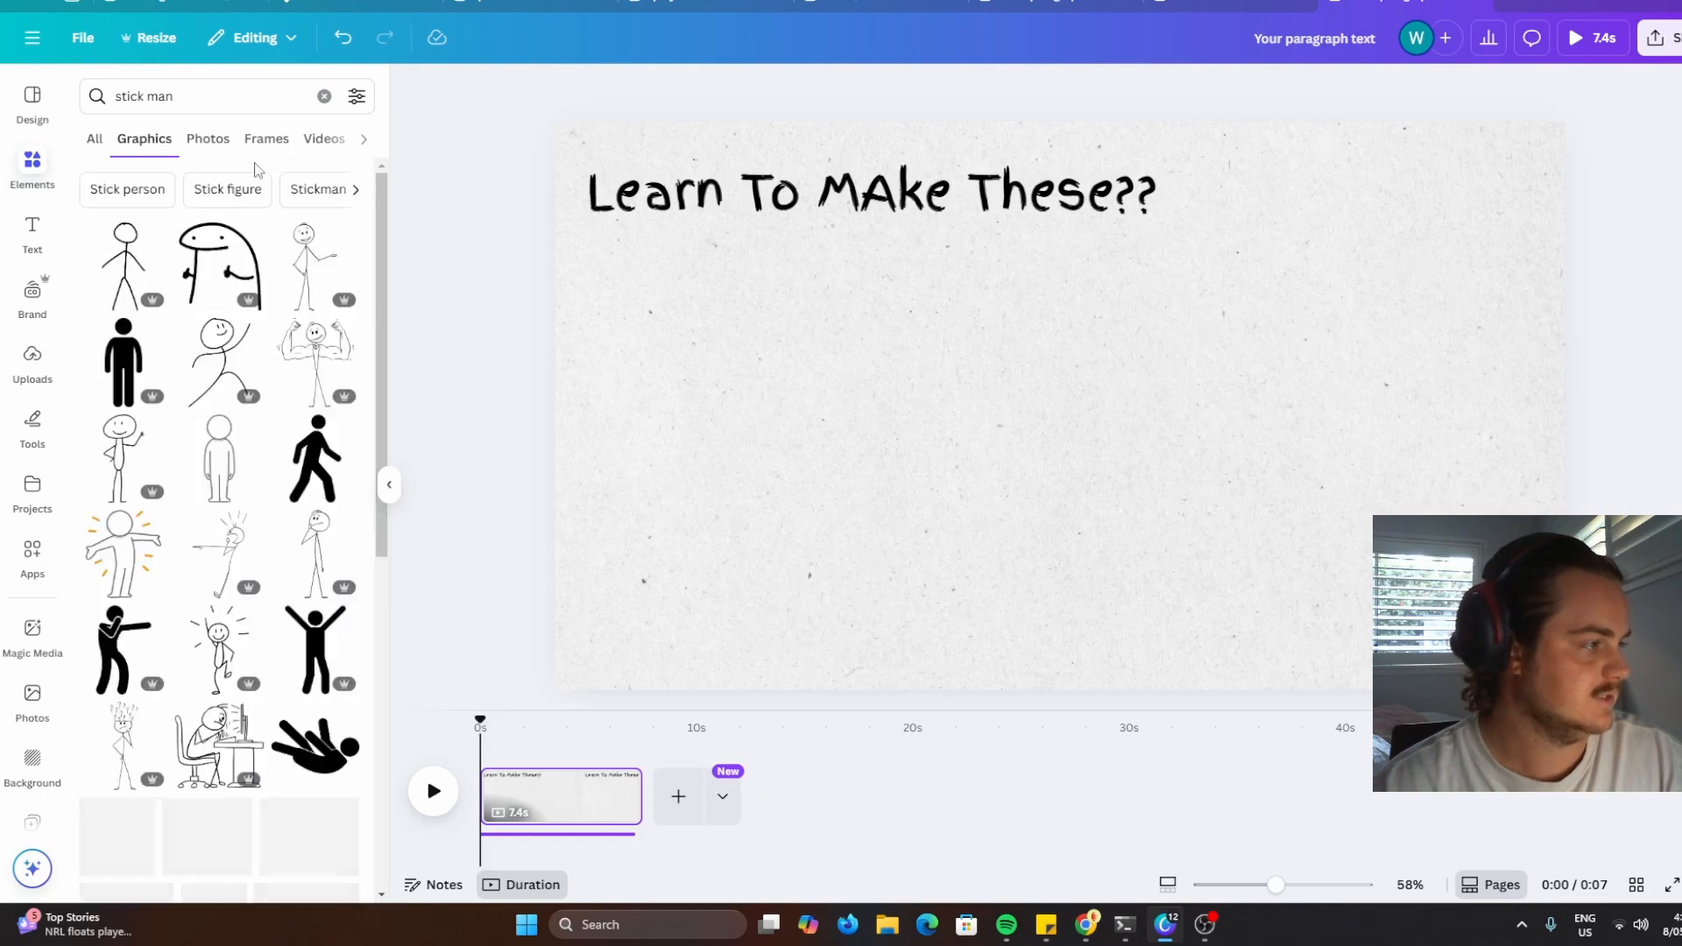
Open the collection by the creator of the muscular stick figure illustration and browse all of its graphics
click(344, 331)
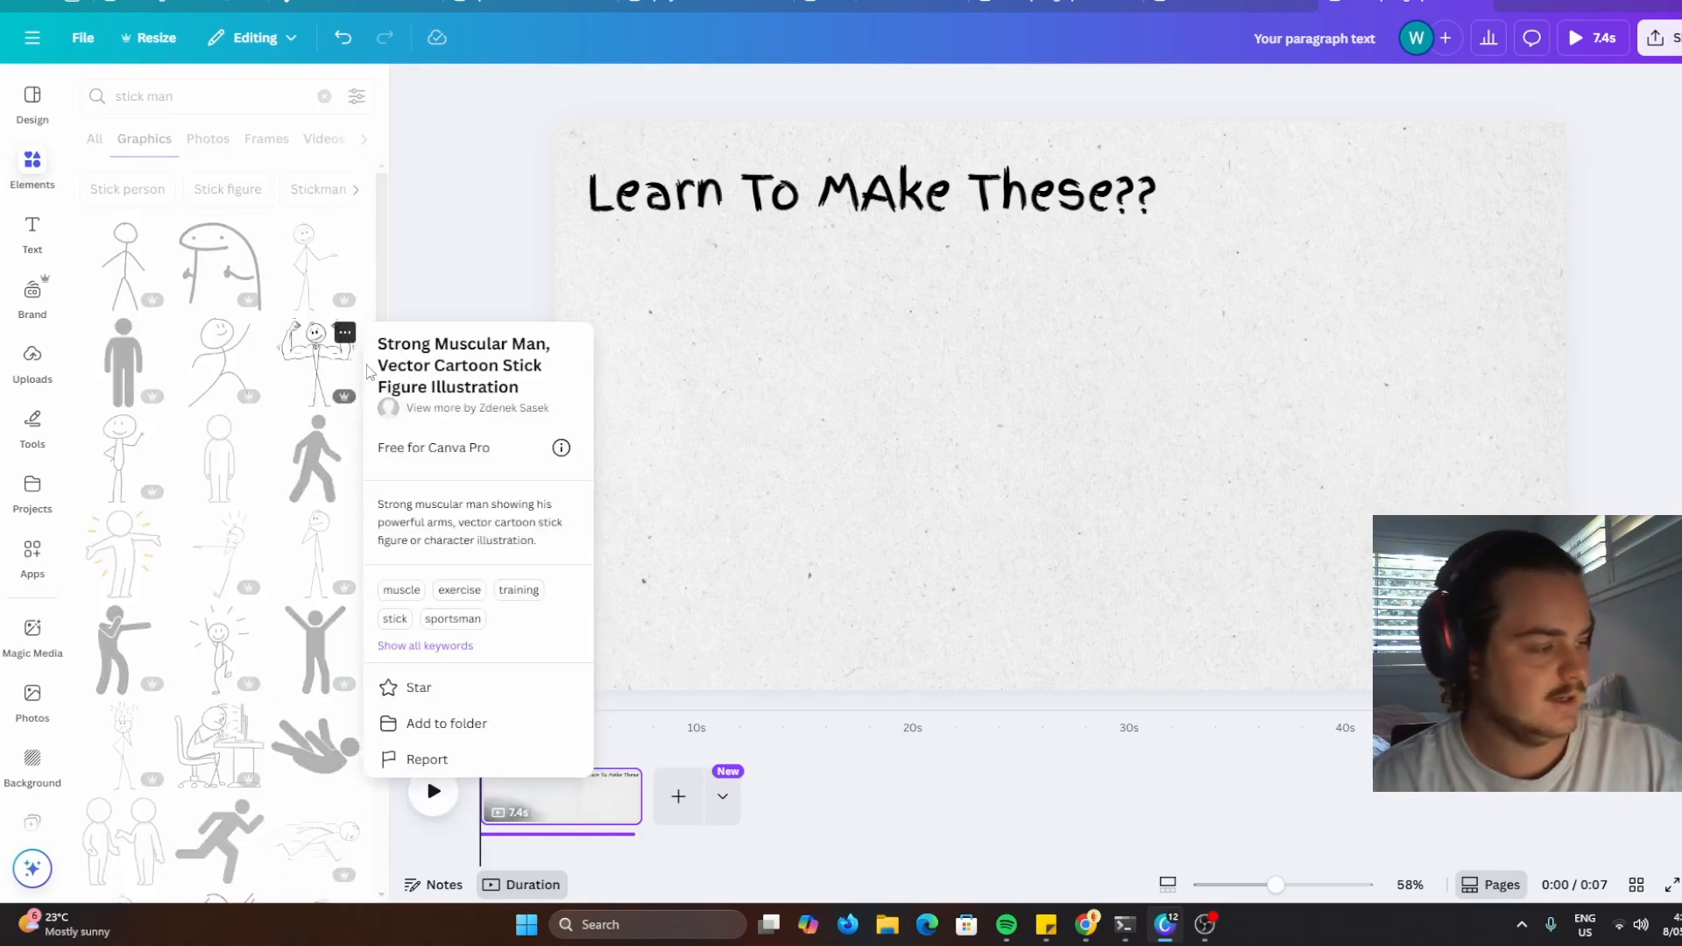
click(509, 409)
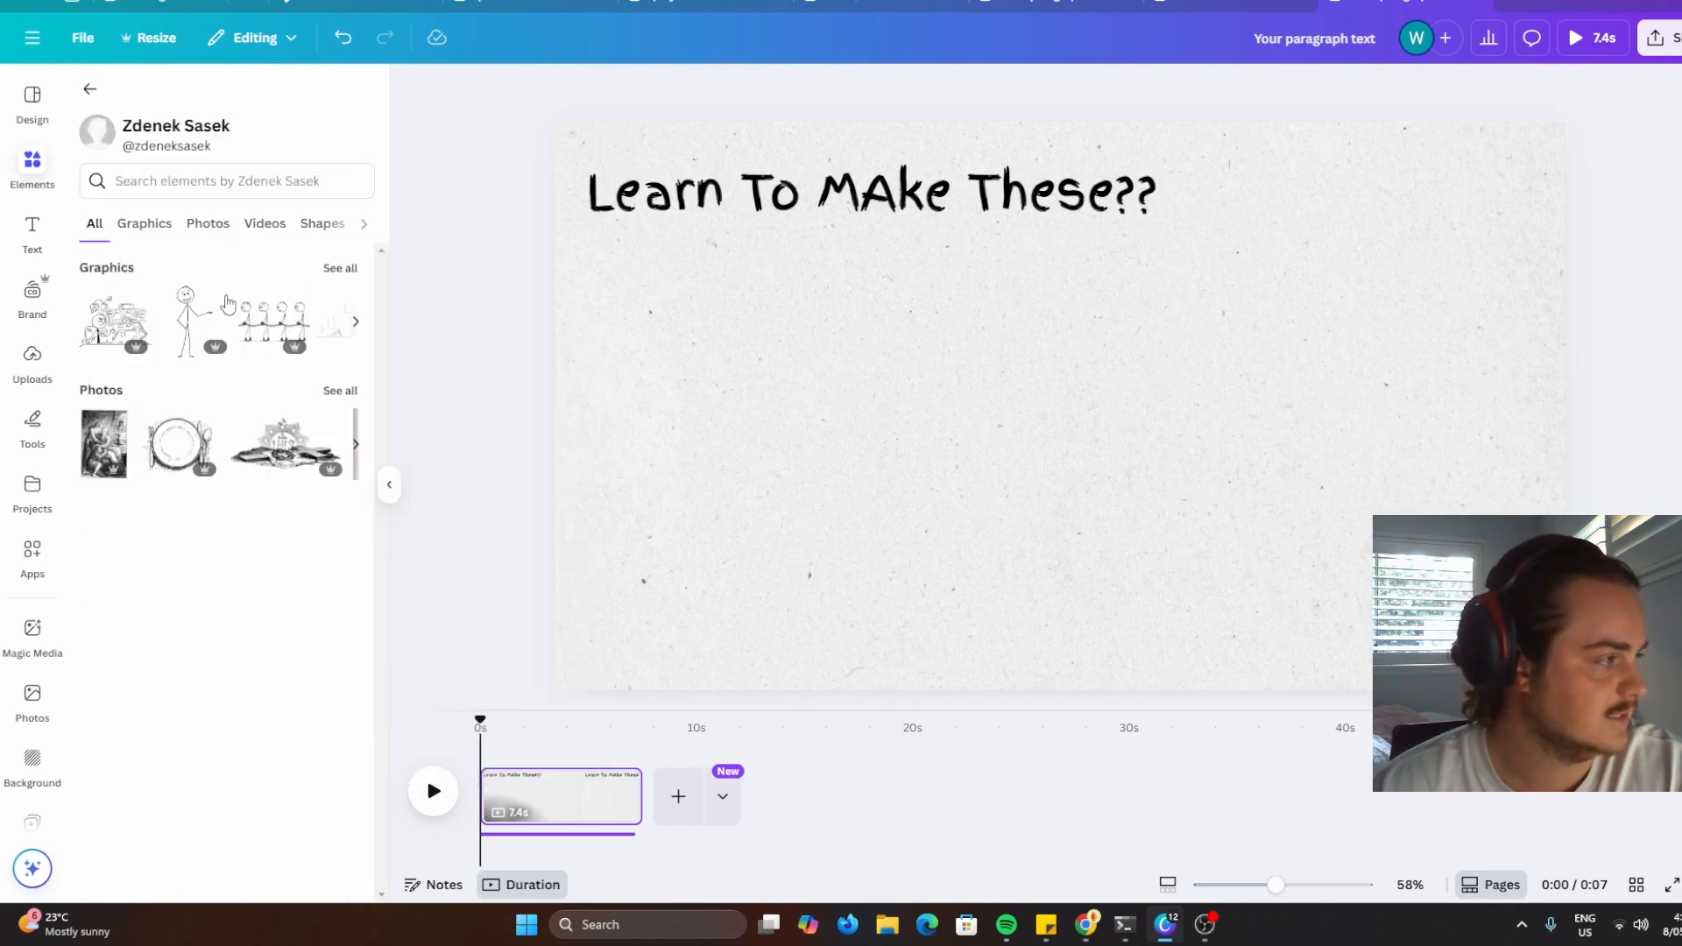
click(191, 182)
click(442, 176)
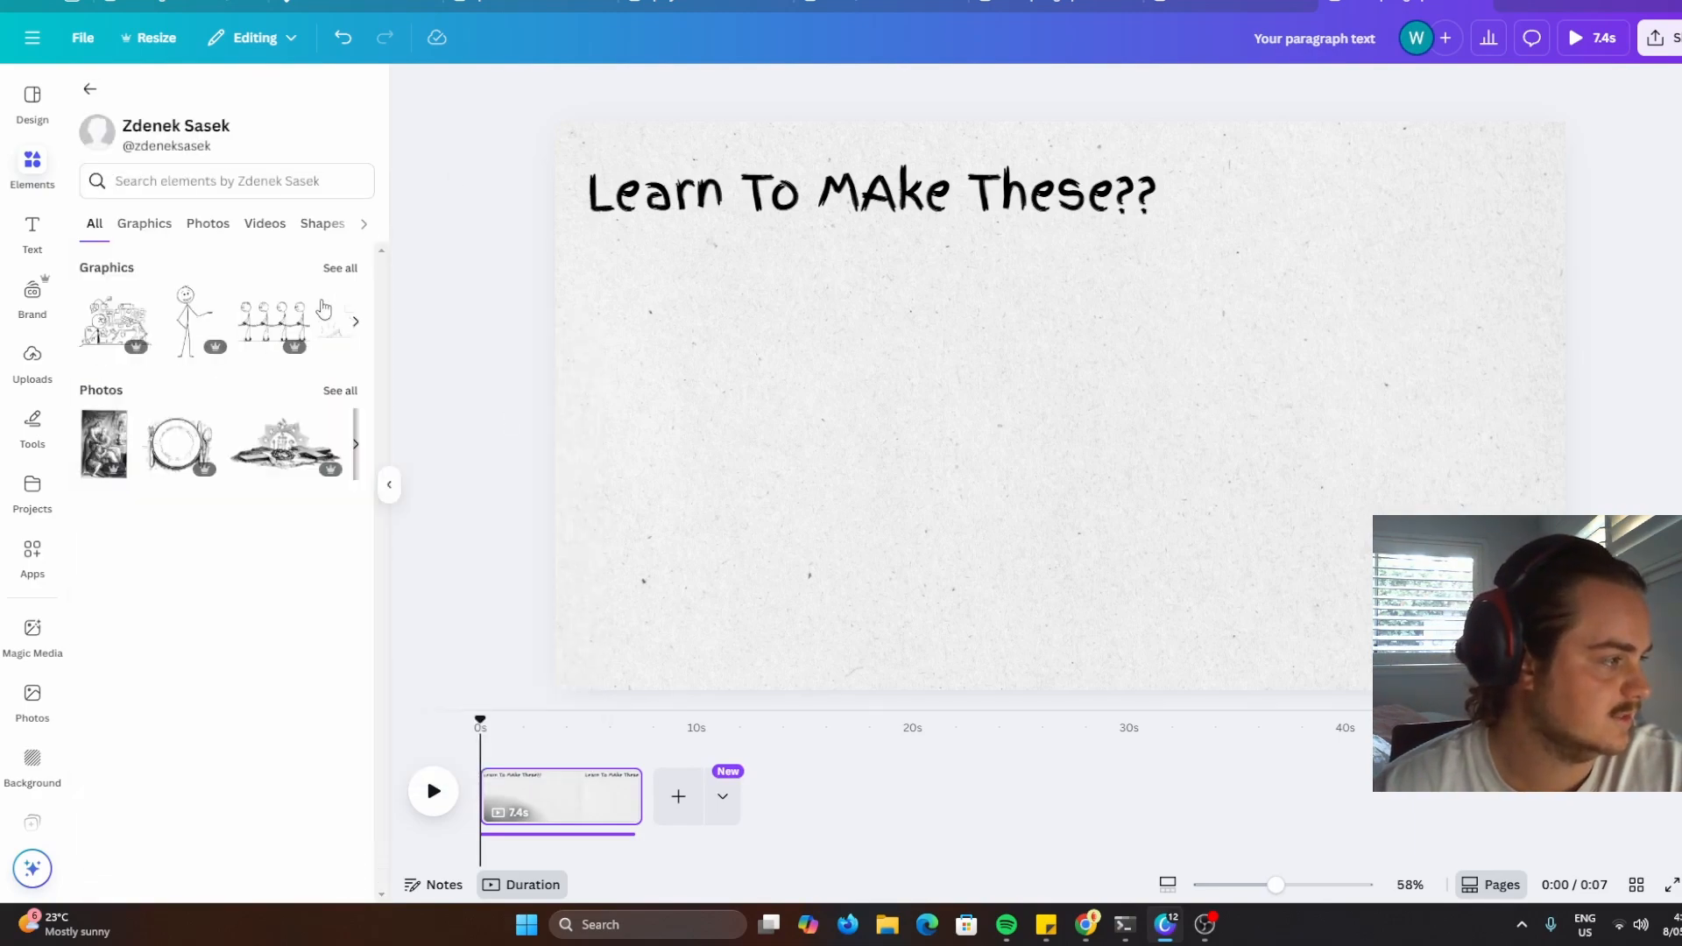
click(342, 269)
scroll(272, 386, down, 10)
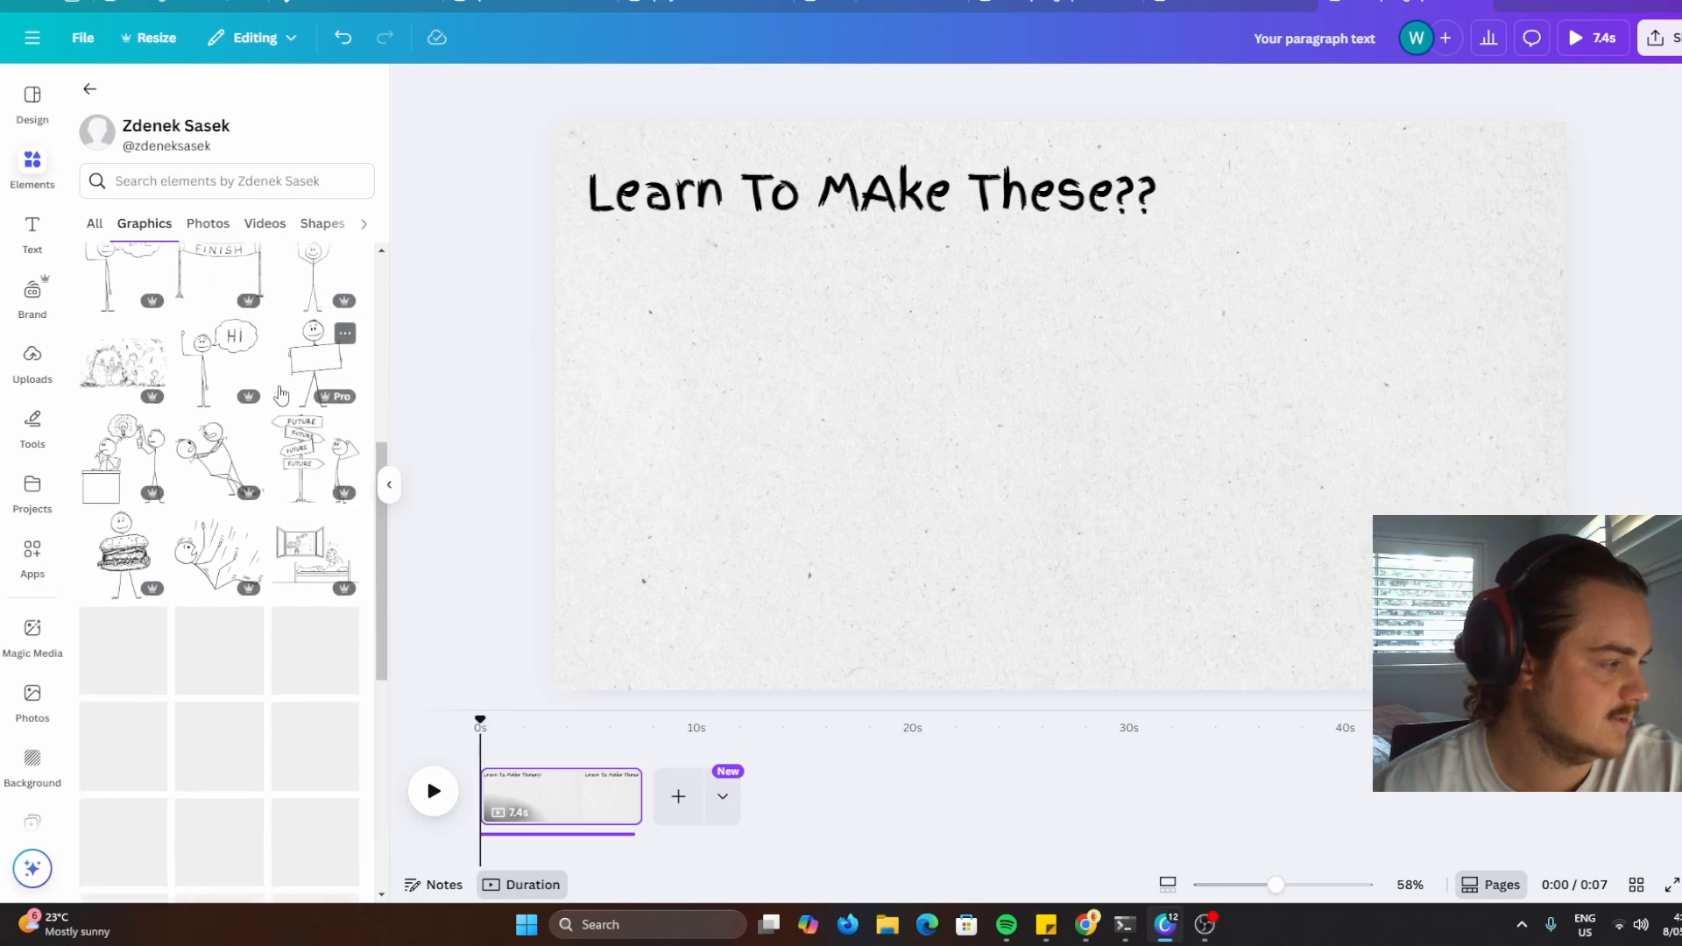
Search this creator's graphics for "think"
click(230, 182)
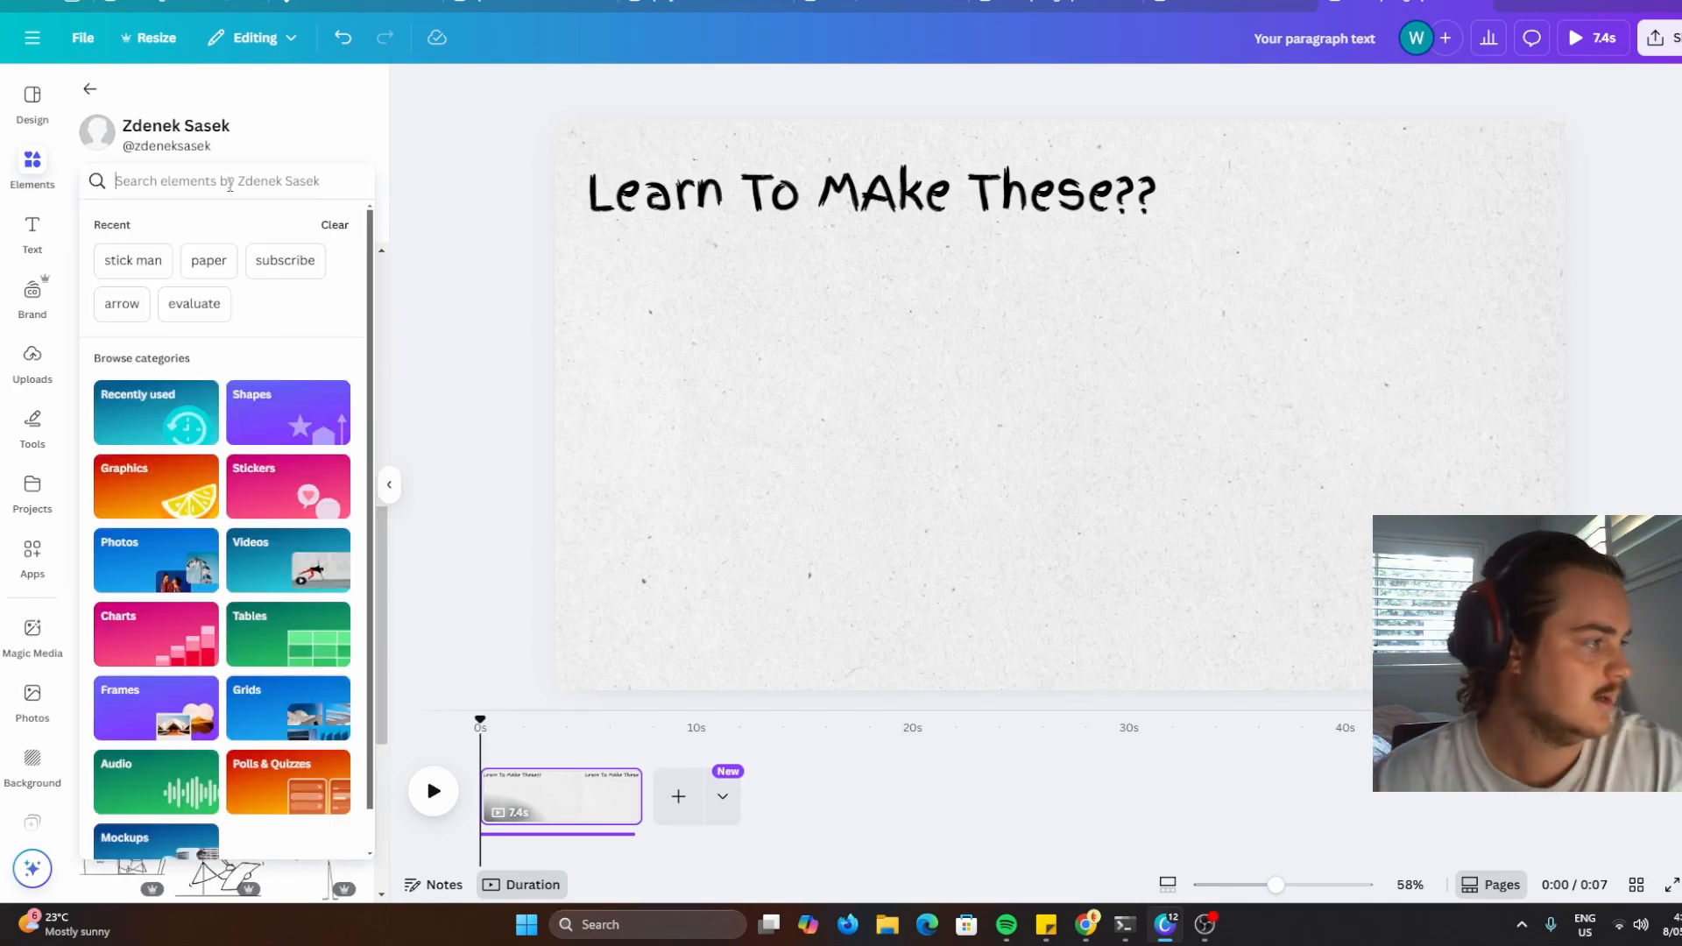
text(think)
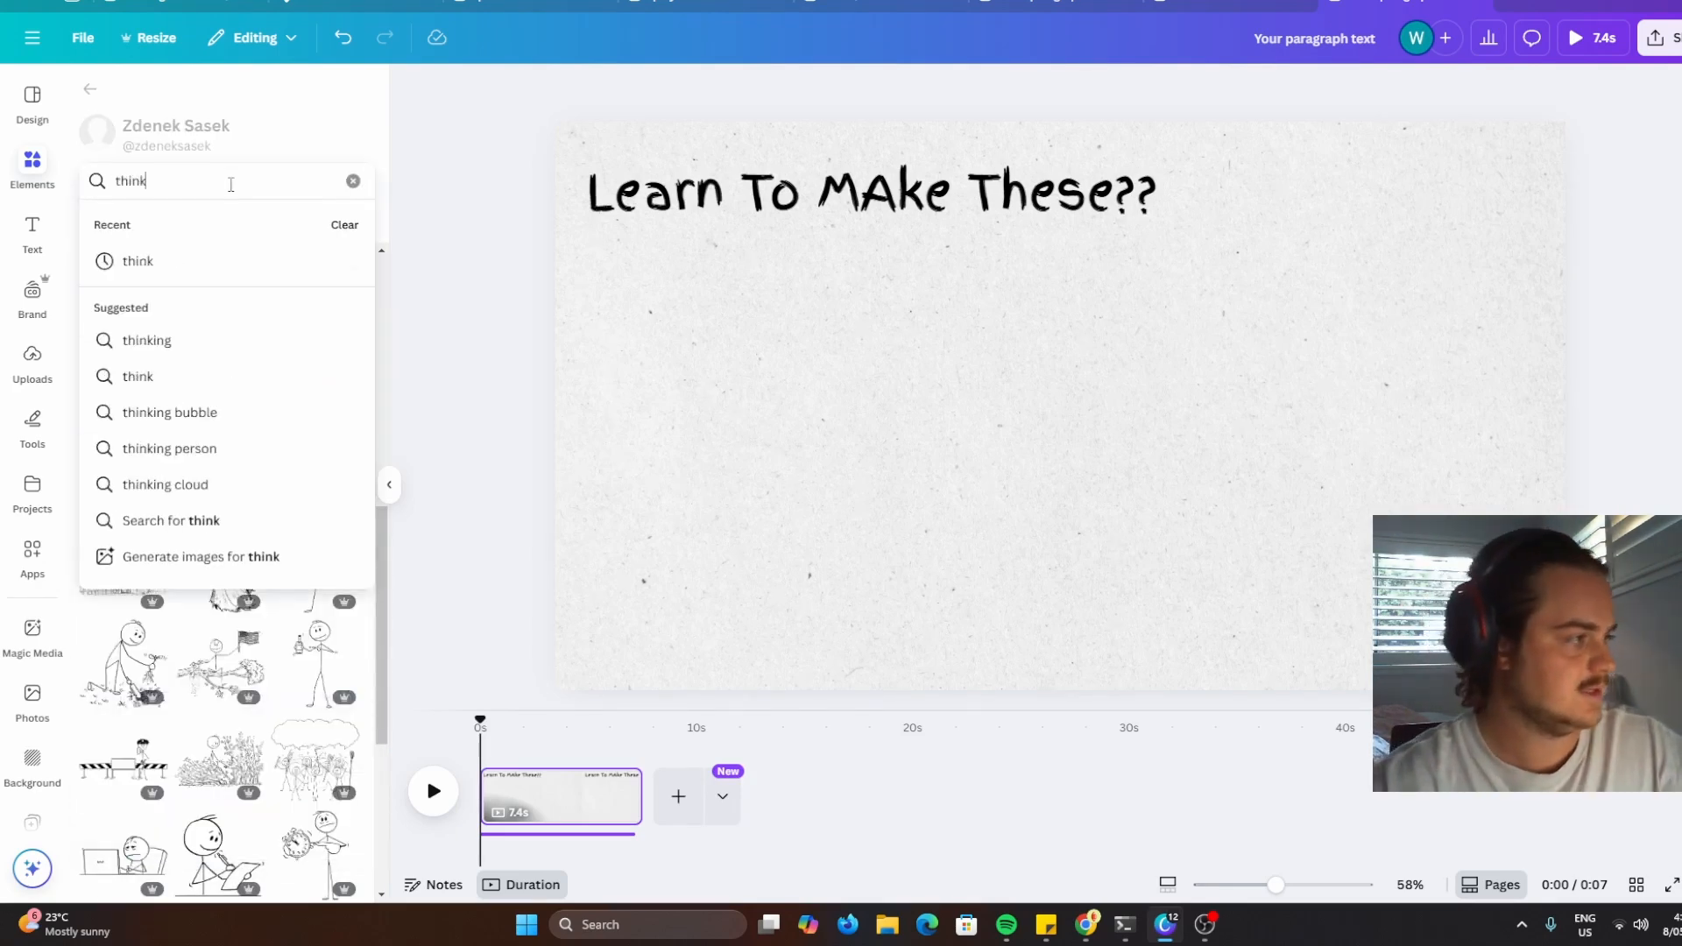
key(Return)
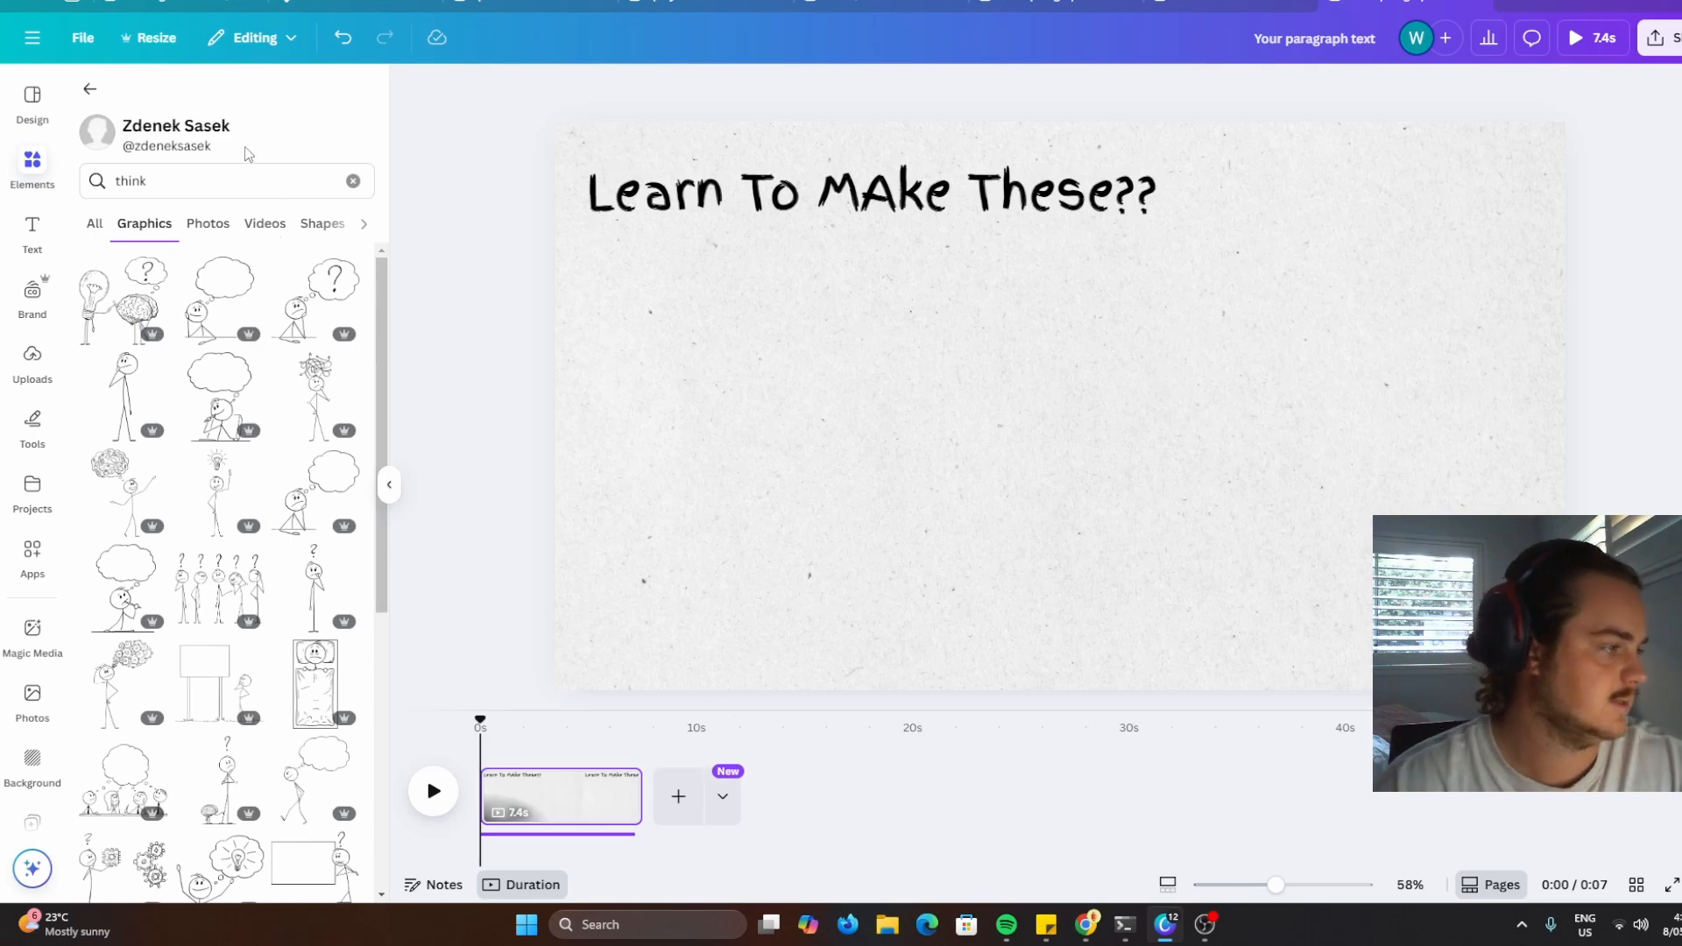
Add the seated figure with the question-mark thought bubble, enlarge it below the heading, and preview the page
click(308, 317)
drag(1061, 406, 1012, 574)
drag(1131, 461, 1305, 295)
drag(1227, 362, 1124, 362)
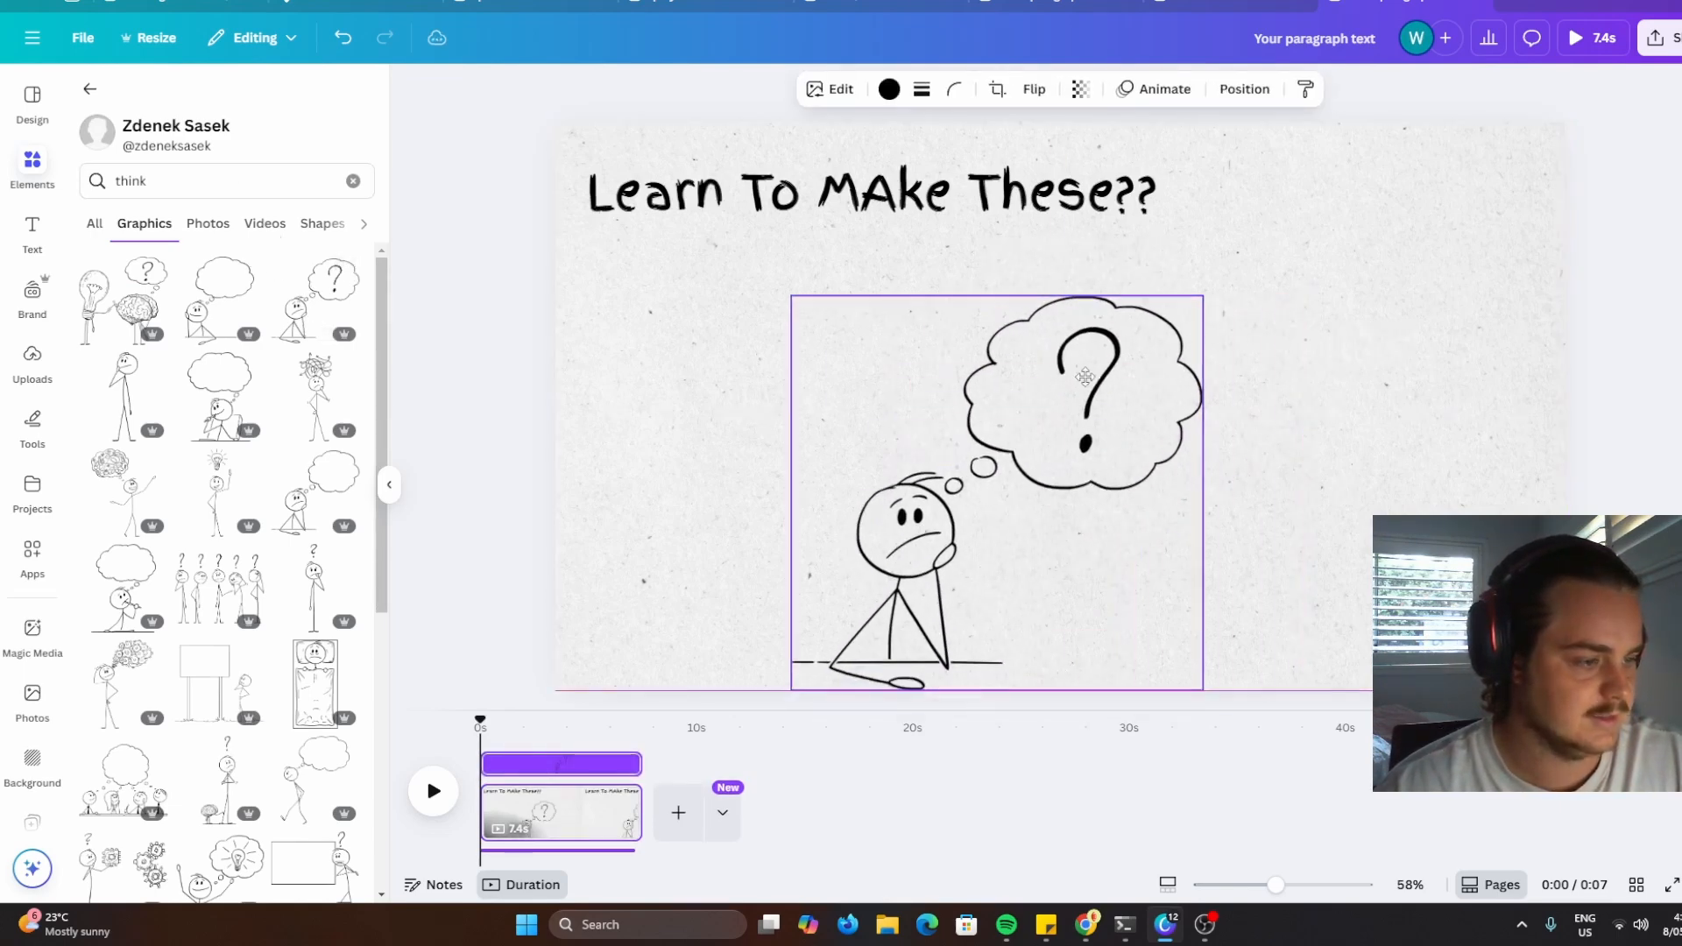
click(1426, 318)
click(432, 791)
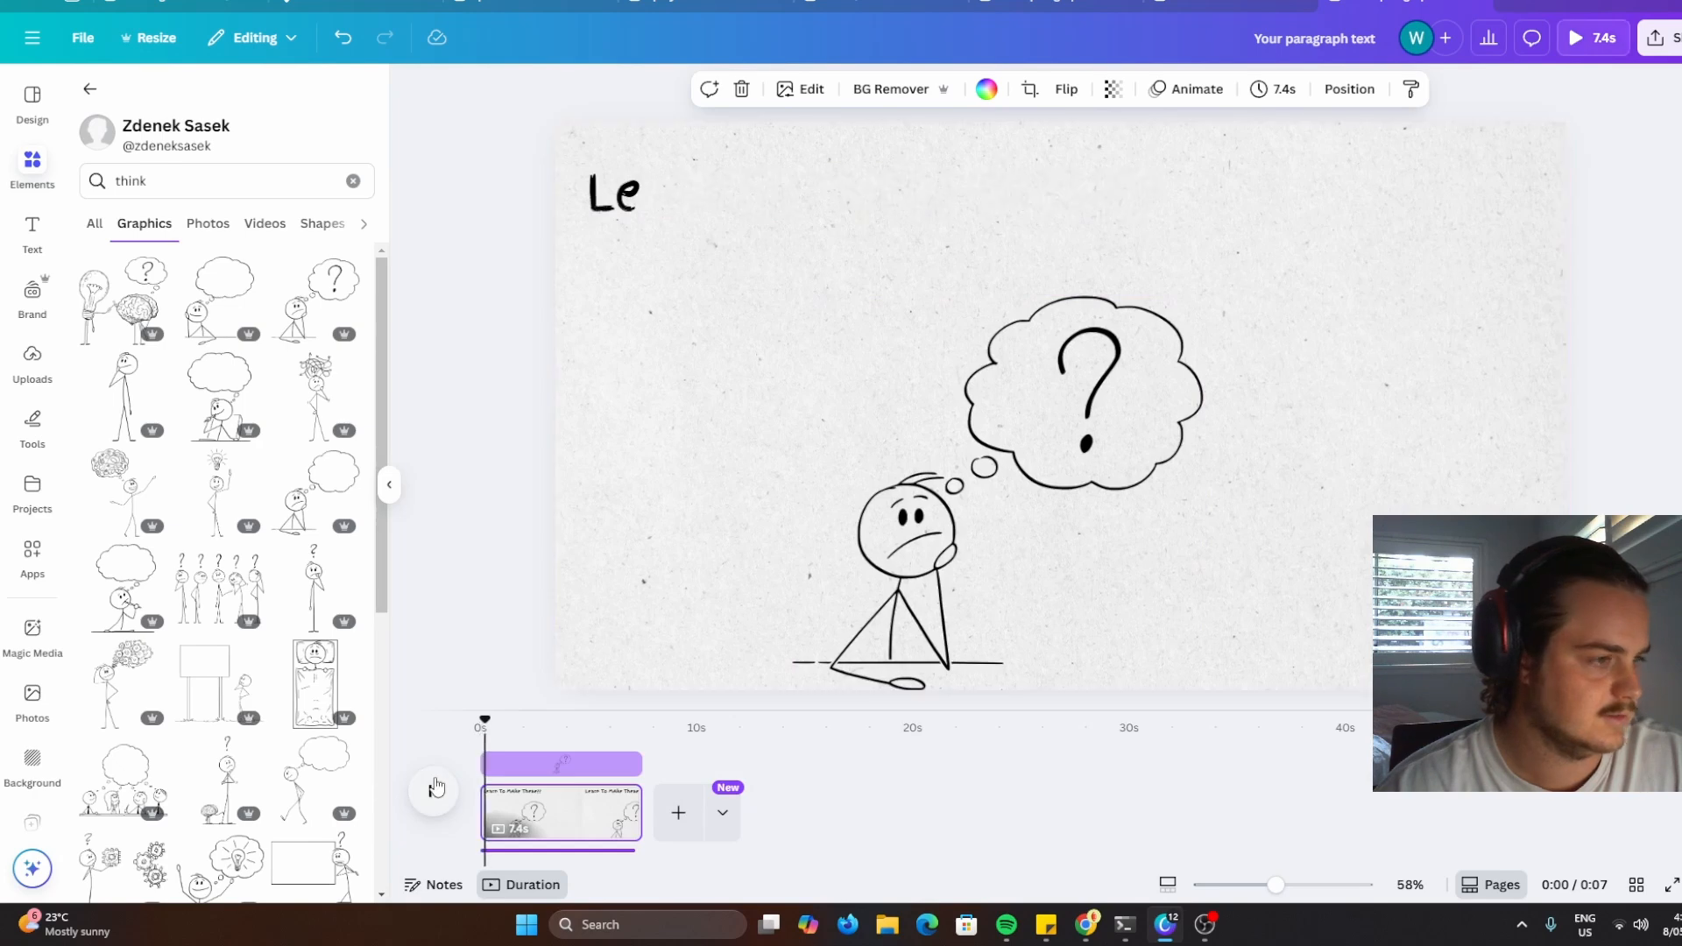
click(433, 791)
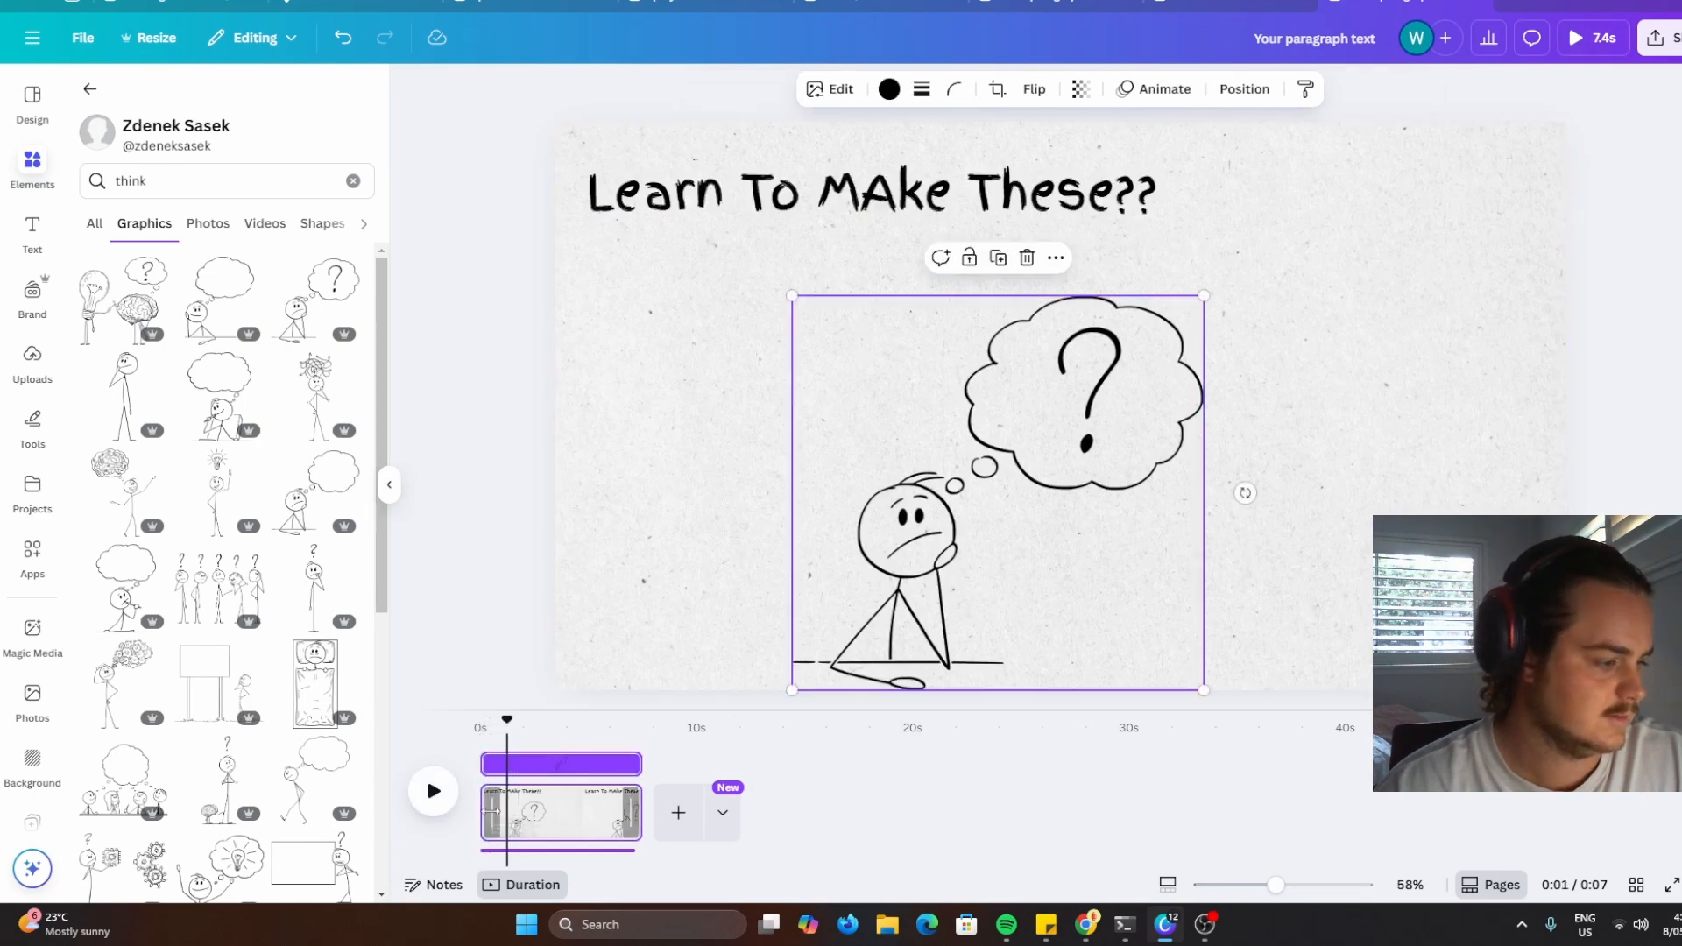
Extend the page to 7.9 seconds and trim the start of the thinking figure's clip to 6.6 seconds, previewing the timing
mouse_move(494, 812)
mouse_down()
mouse_move(524, 811)
mouse_move(478, 805)
mouse_up()
click(1009, 458)
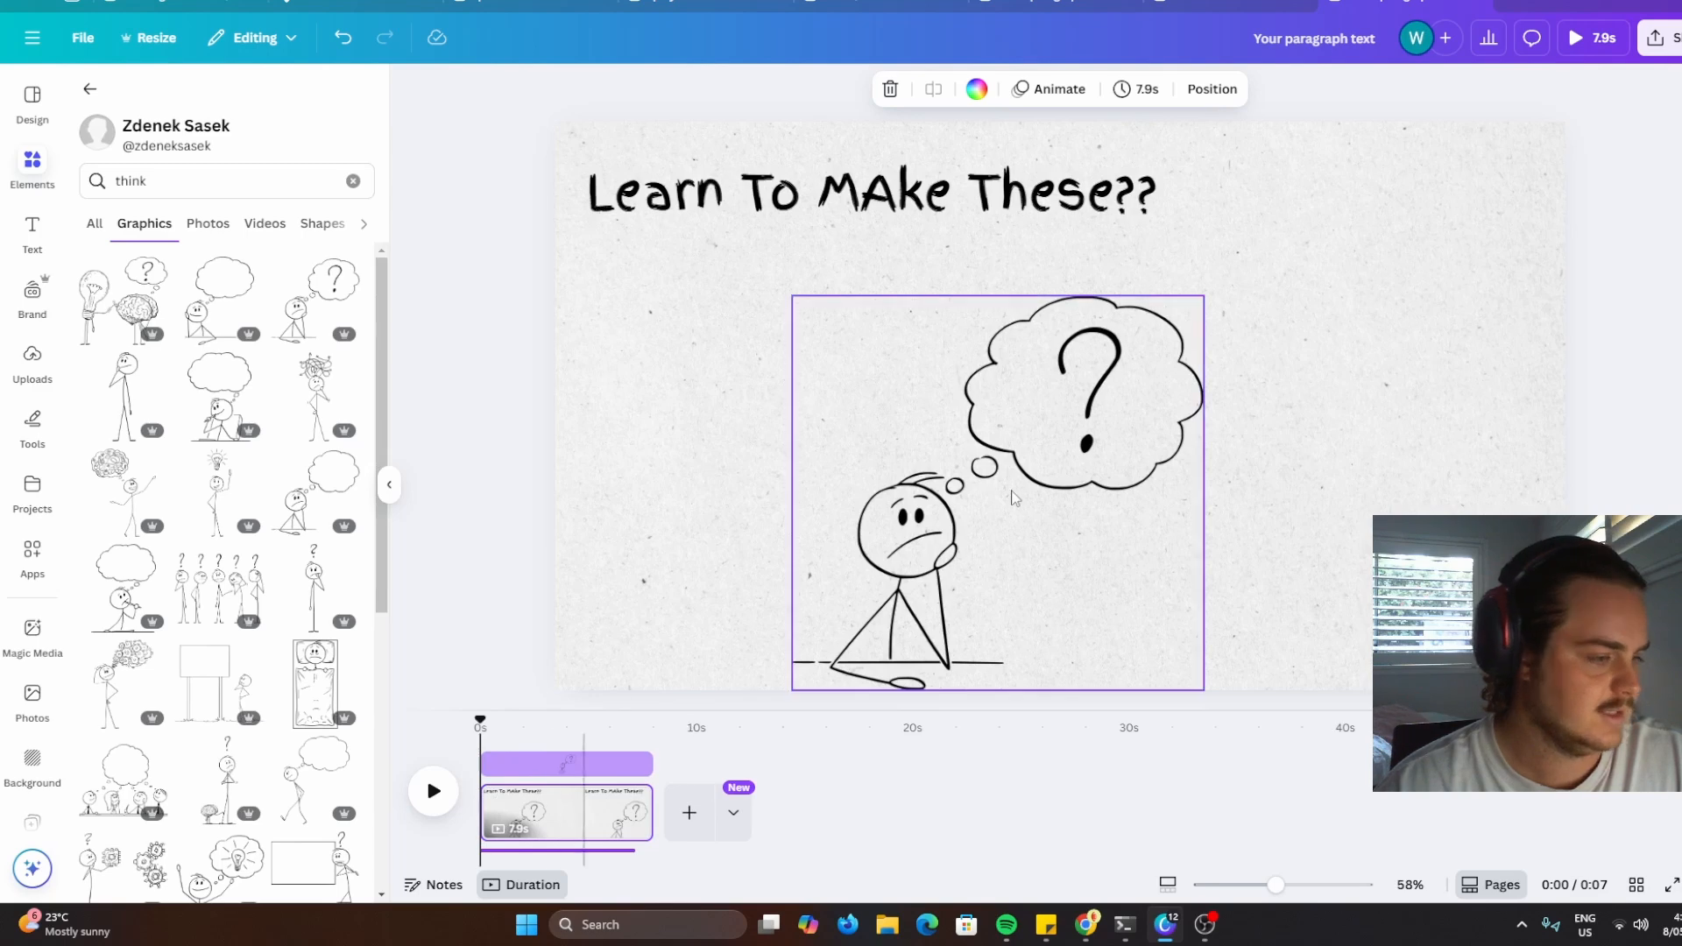
drag(1009, 458, 1148, 443)
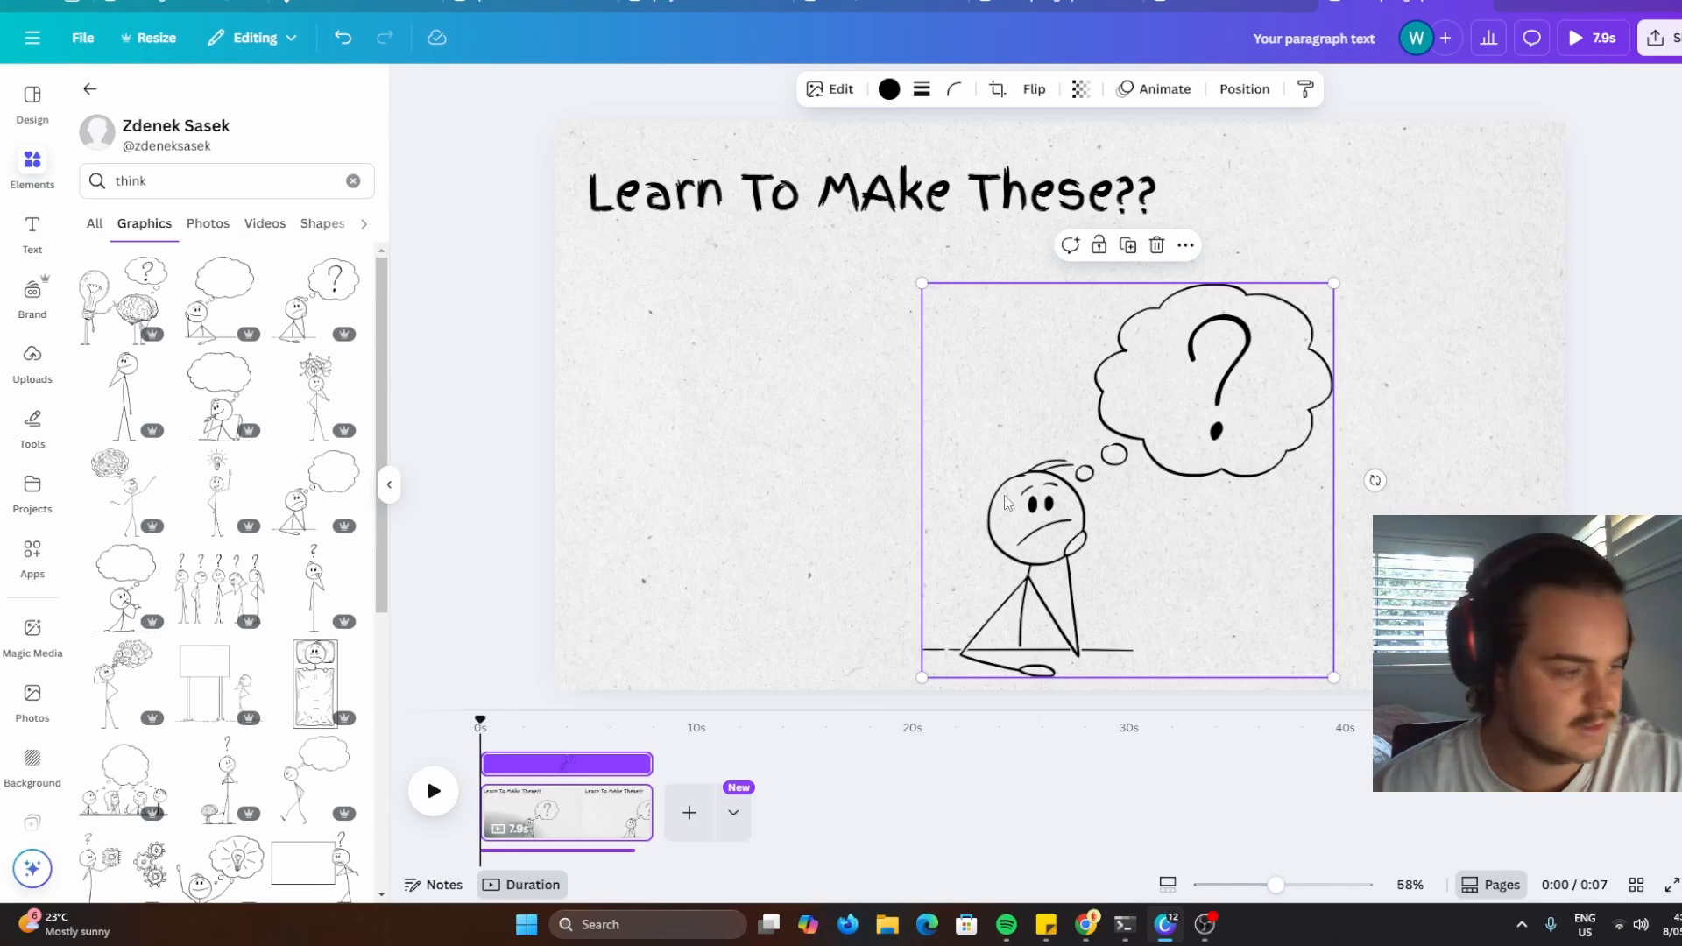
drag(490, 764, 521, 764)
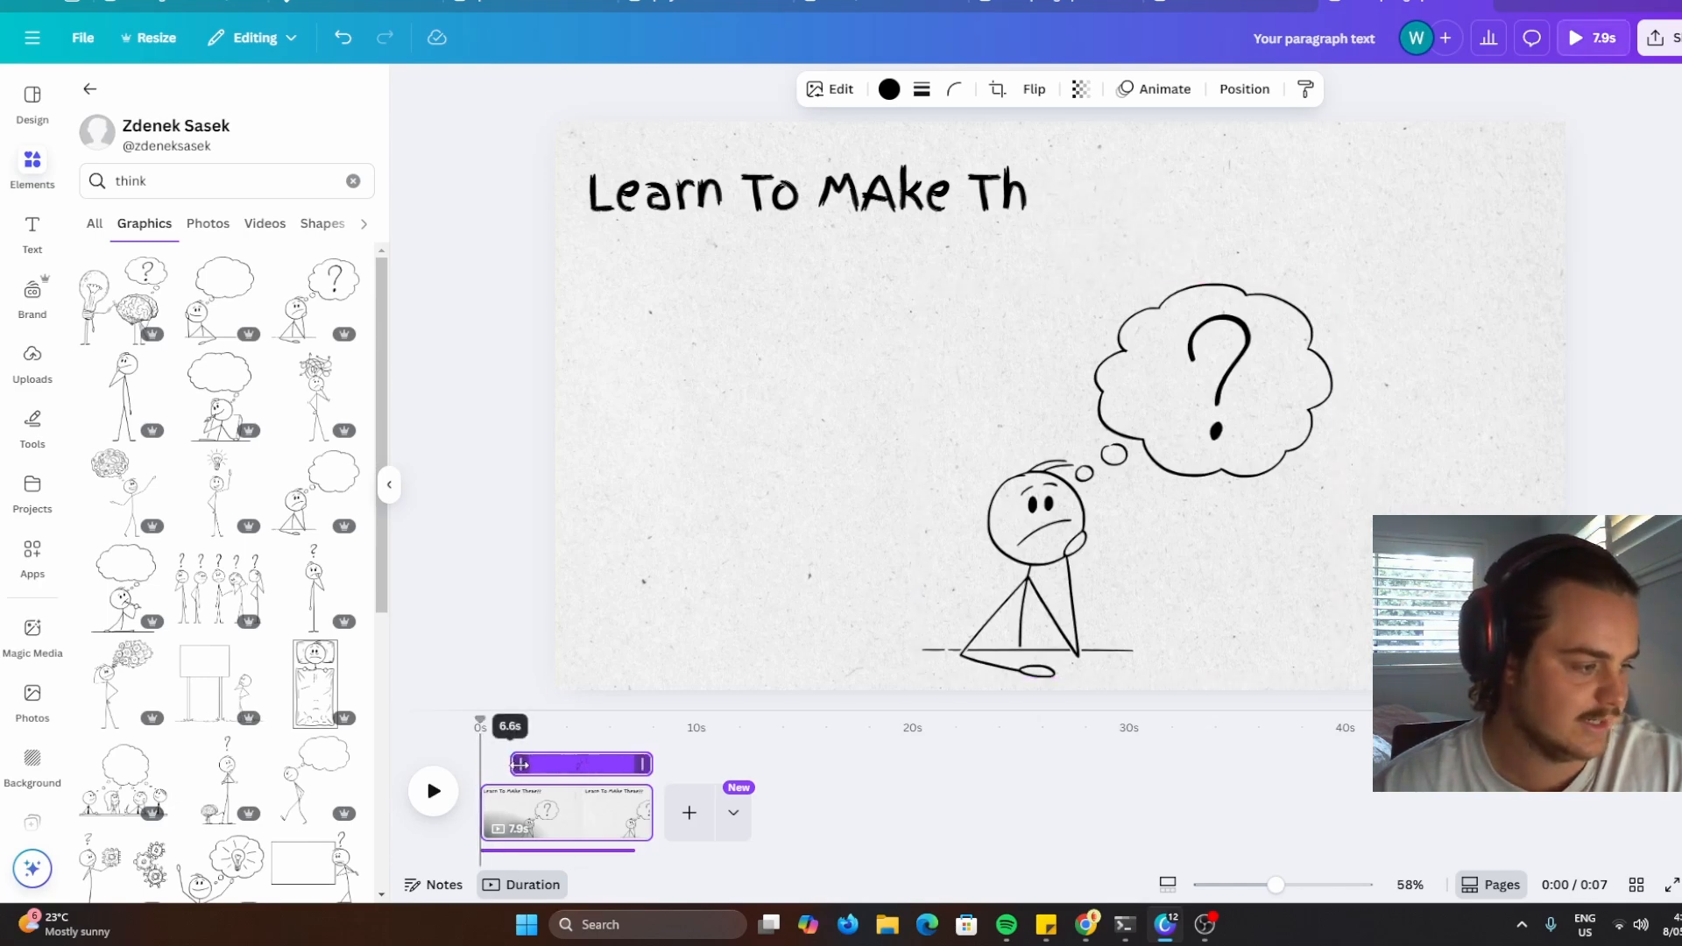
click(434, 791)
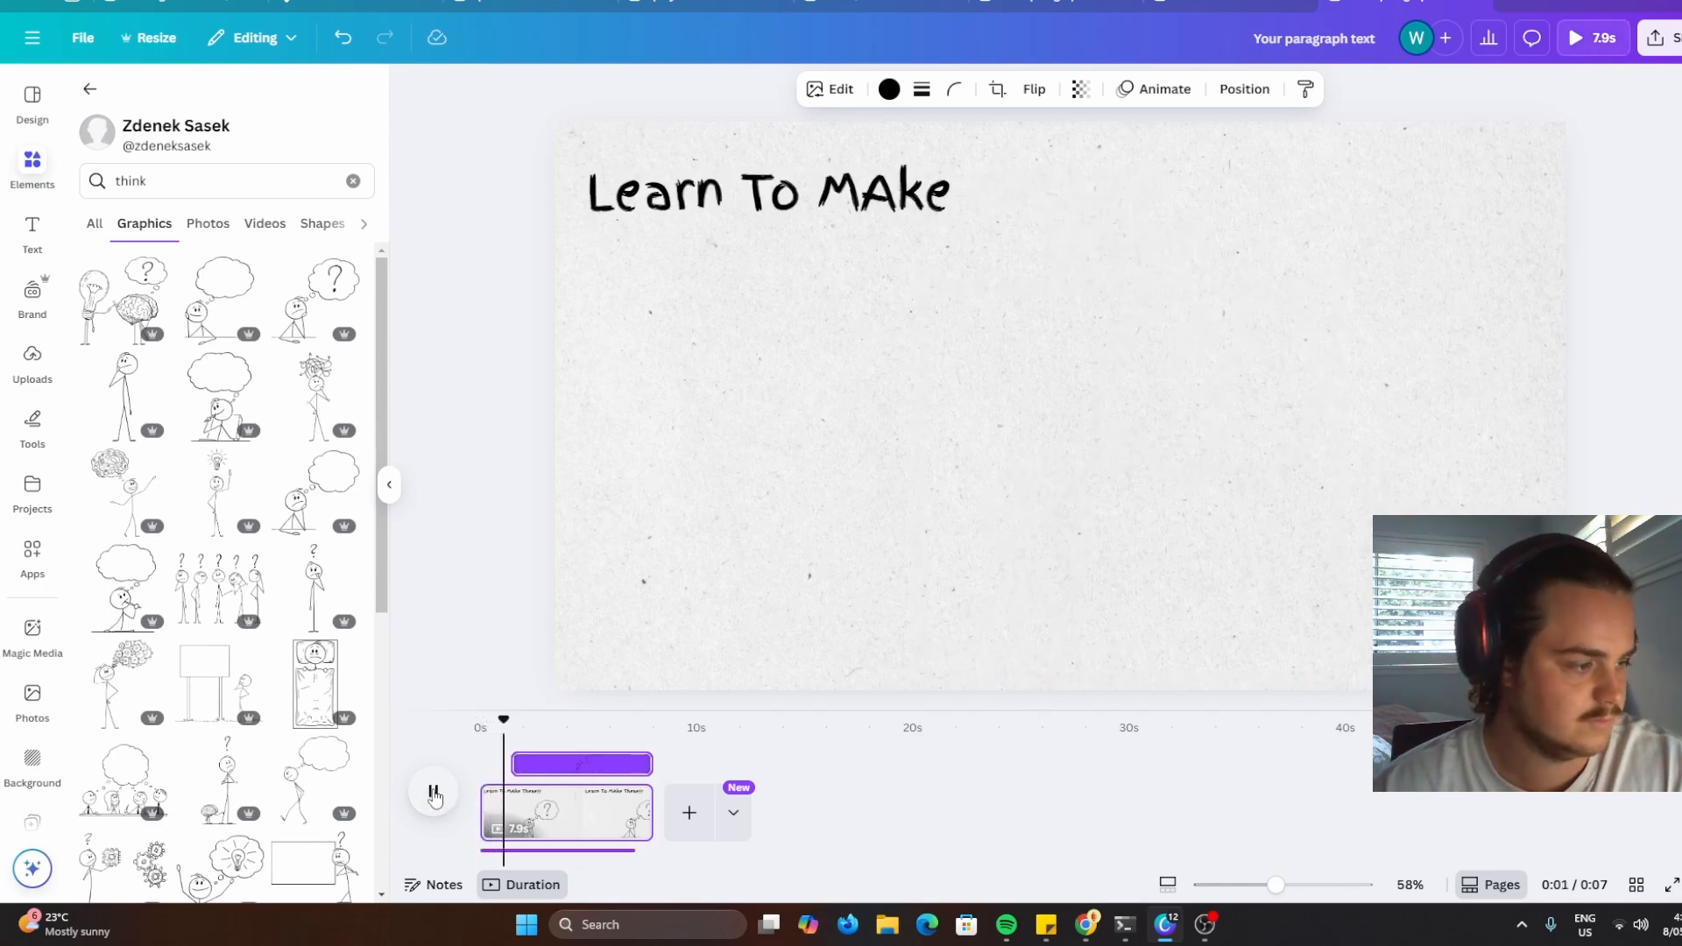
Move the thinking figure to the page's lower-left area and make it appear slightly earlier, checking the playback
drag(1080, 585, 777, 598)
drag(513, 765, 494, 721)
click(434, 794)
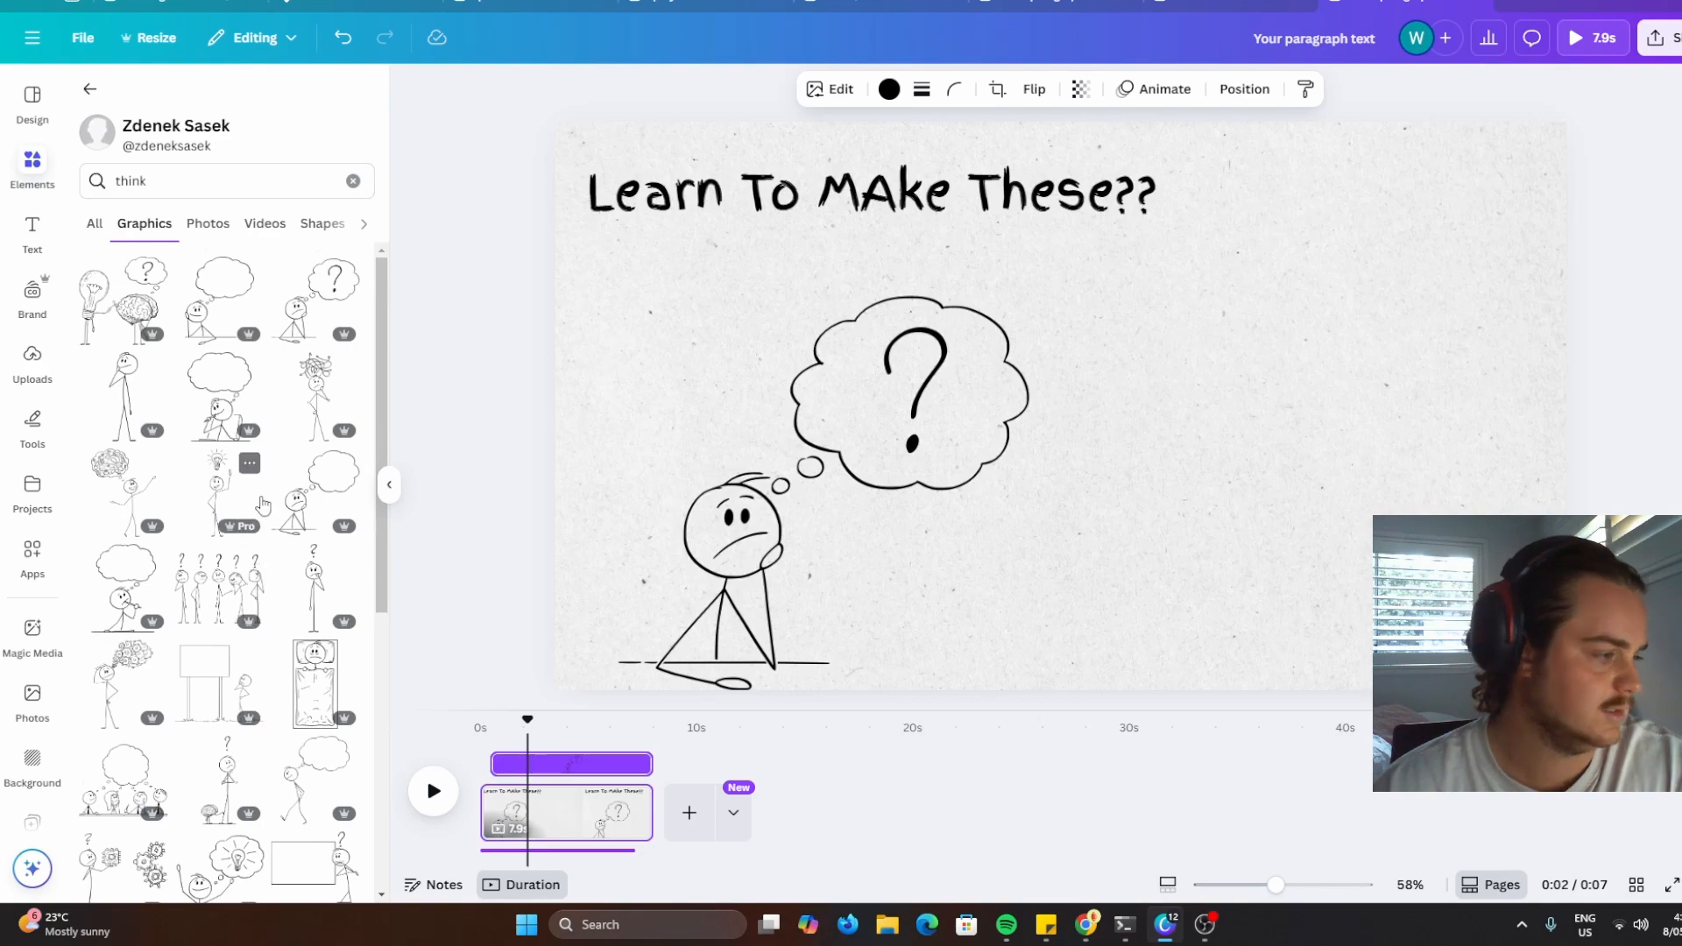
Add the standing figure with arrows sprouting from its head, enlarge it in the page's lower right, and start it after the seated figure
scroll(275, 512, down, 5)
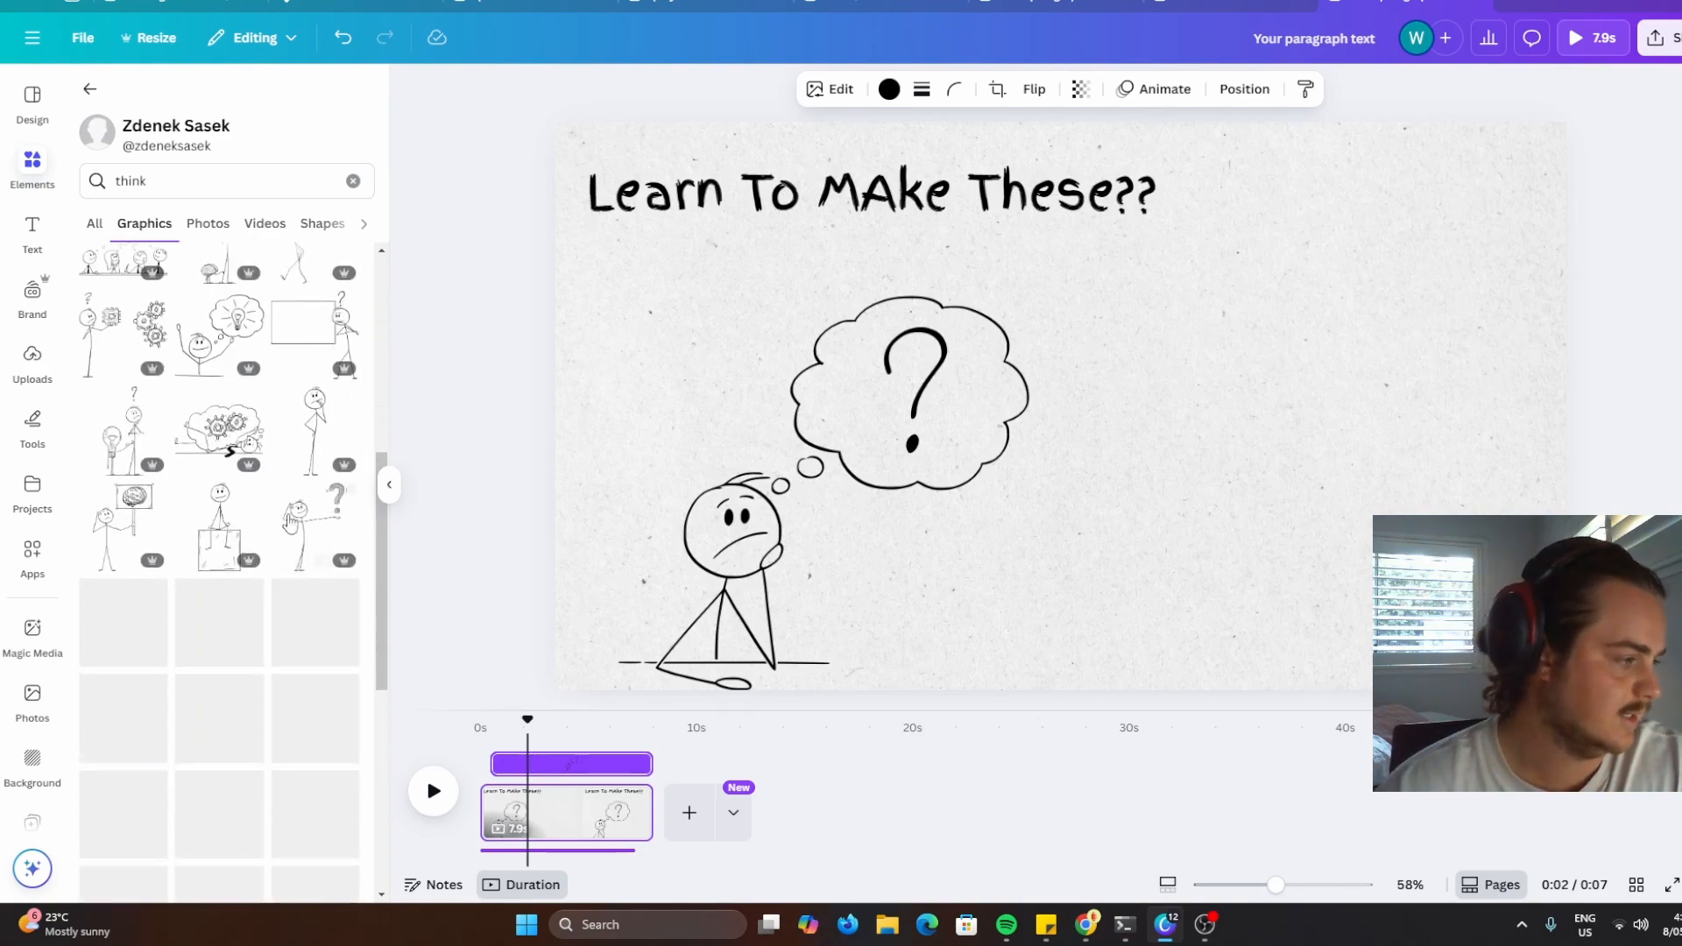
scroll(280, 500, down, 4)
scroll(285, 488, down, 3)
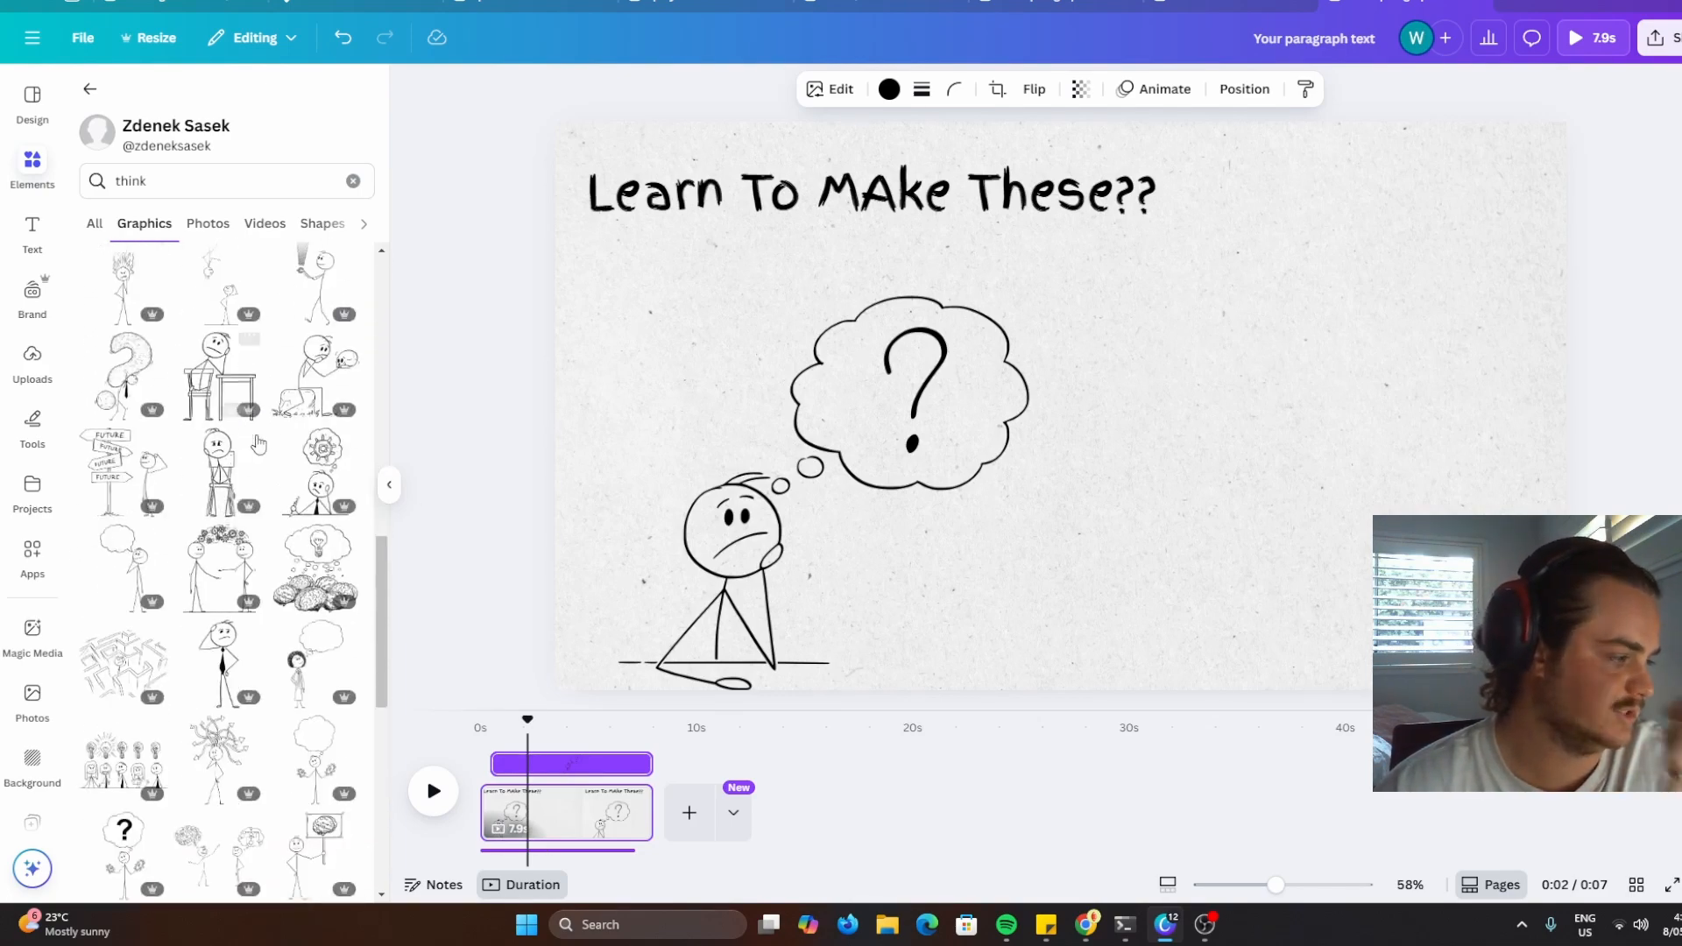
scroll(257, 442, down, 2)
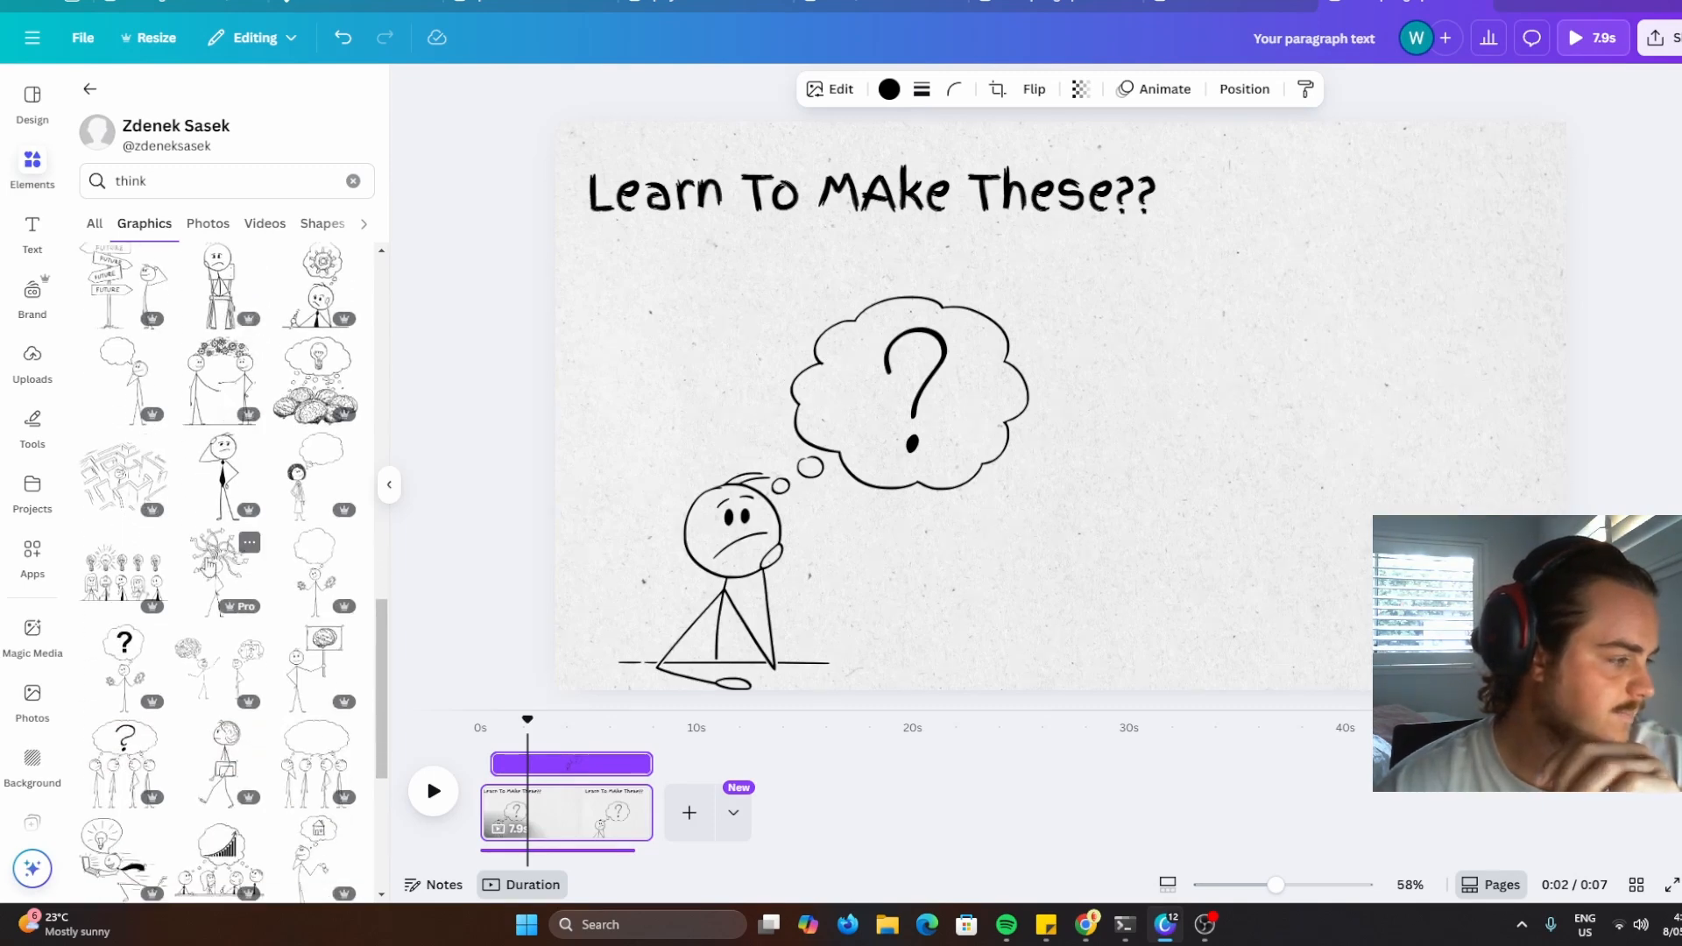
drag(207, 568, 1327, 578)
drag(1433, 446, 1532, 273)
mouse_move(485, 754)
mouse_down()
mouse_move(517, 753)
mouse_move(479, 722)
mouse_up()
Split the page about 3 seconds in and delete the heading and both figures from the second part, keeping the paper background
click(431, 791)
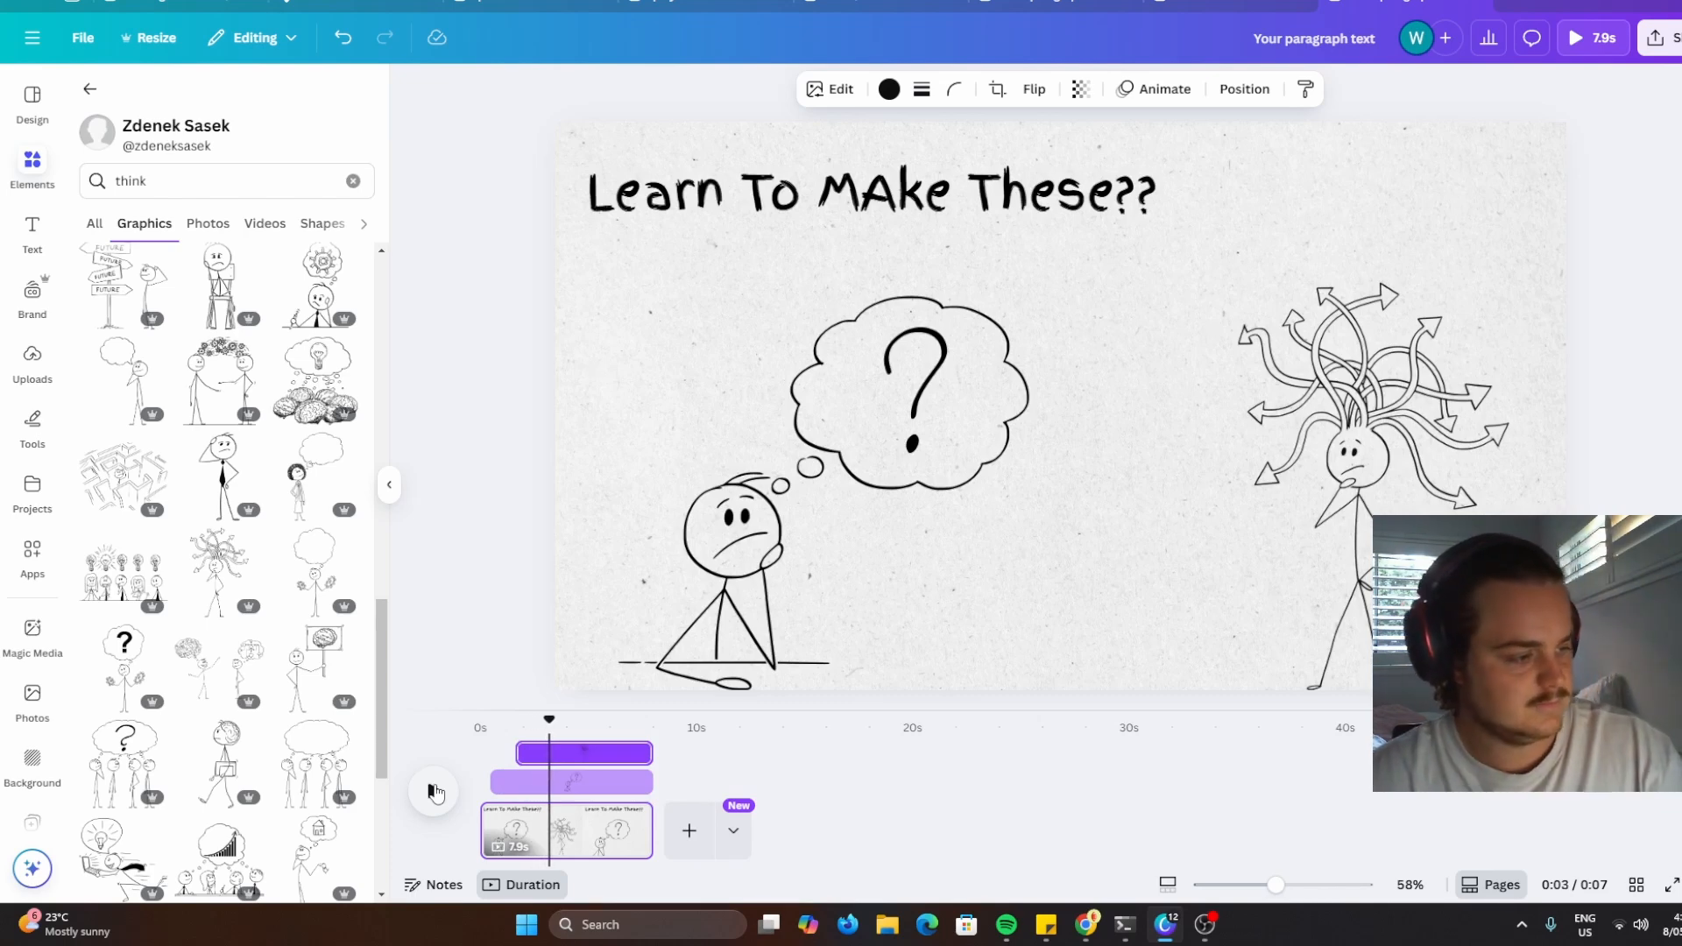
key(s)
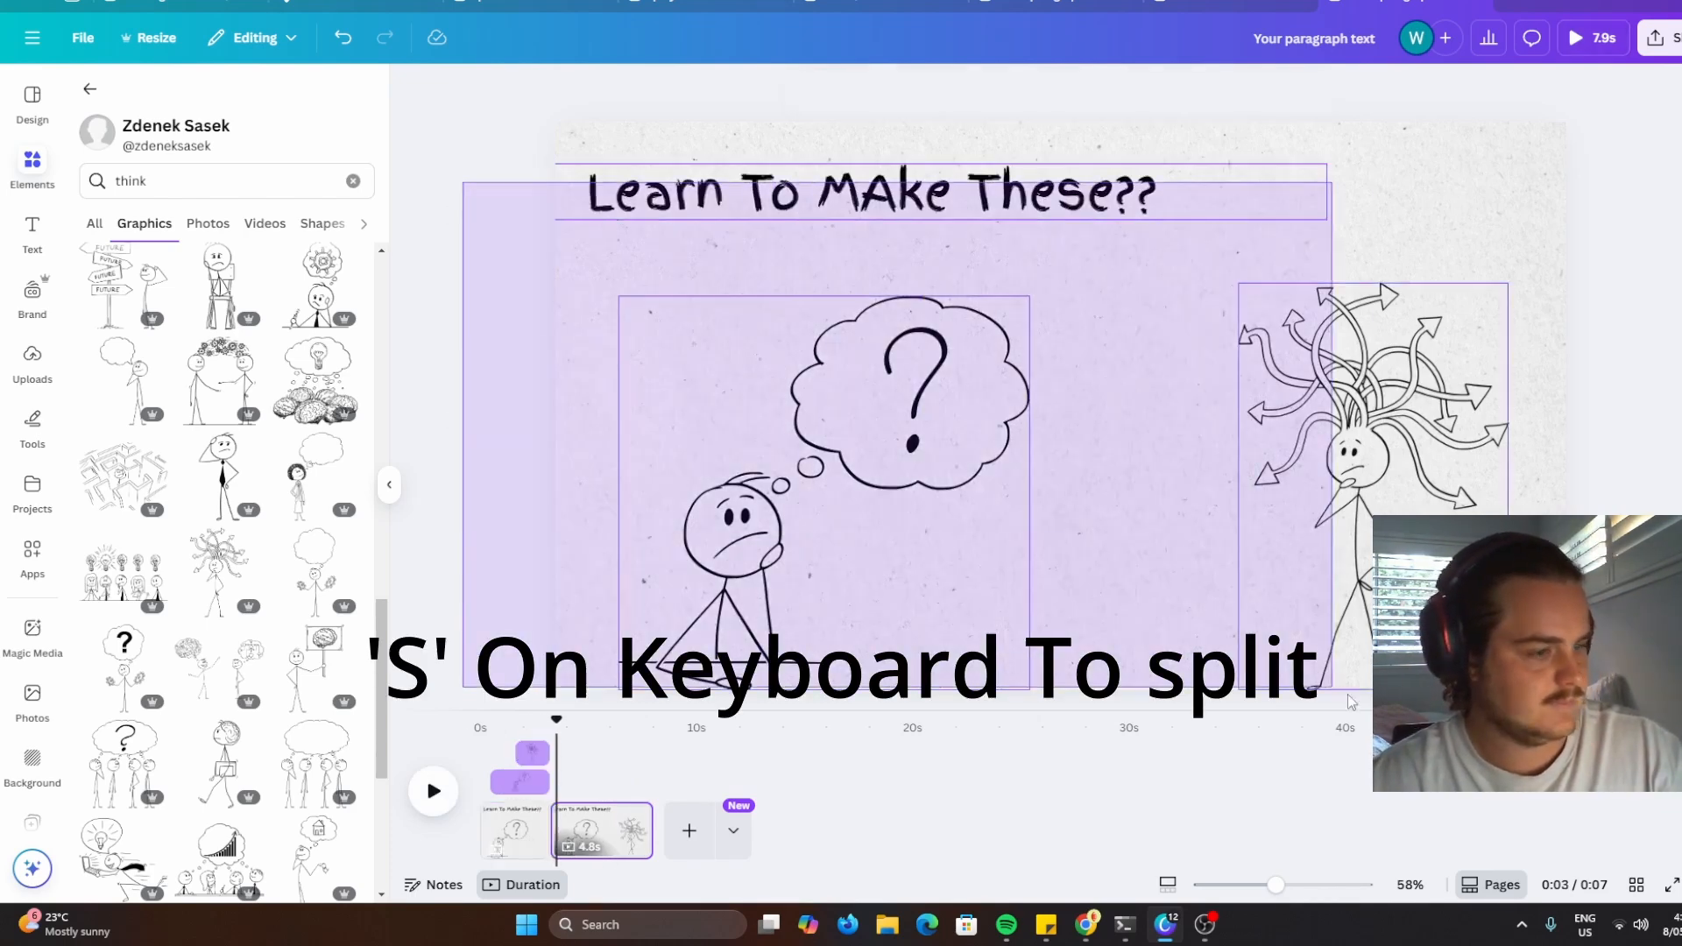
drag(1350, 701, 1372, 652)
key(Delete)
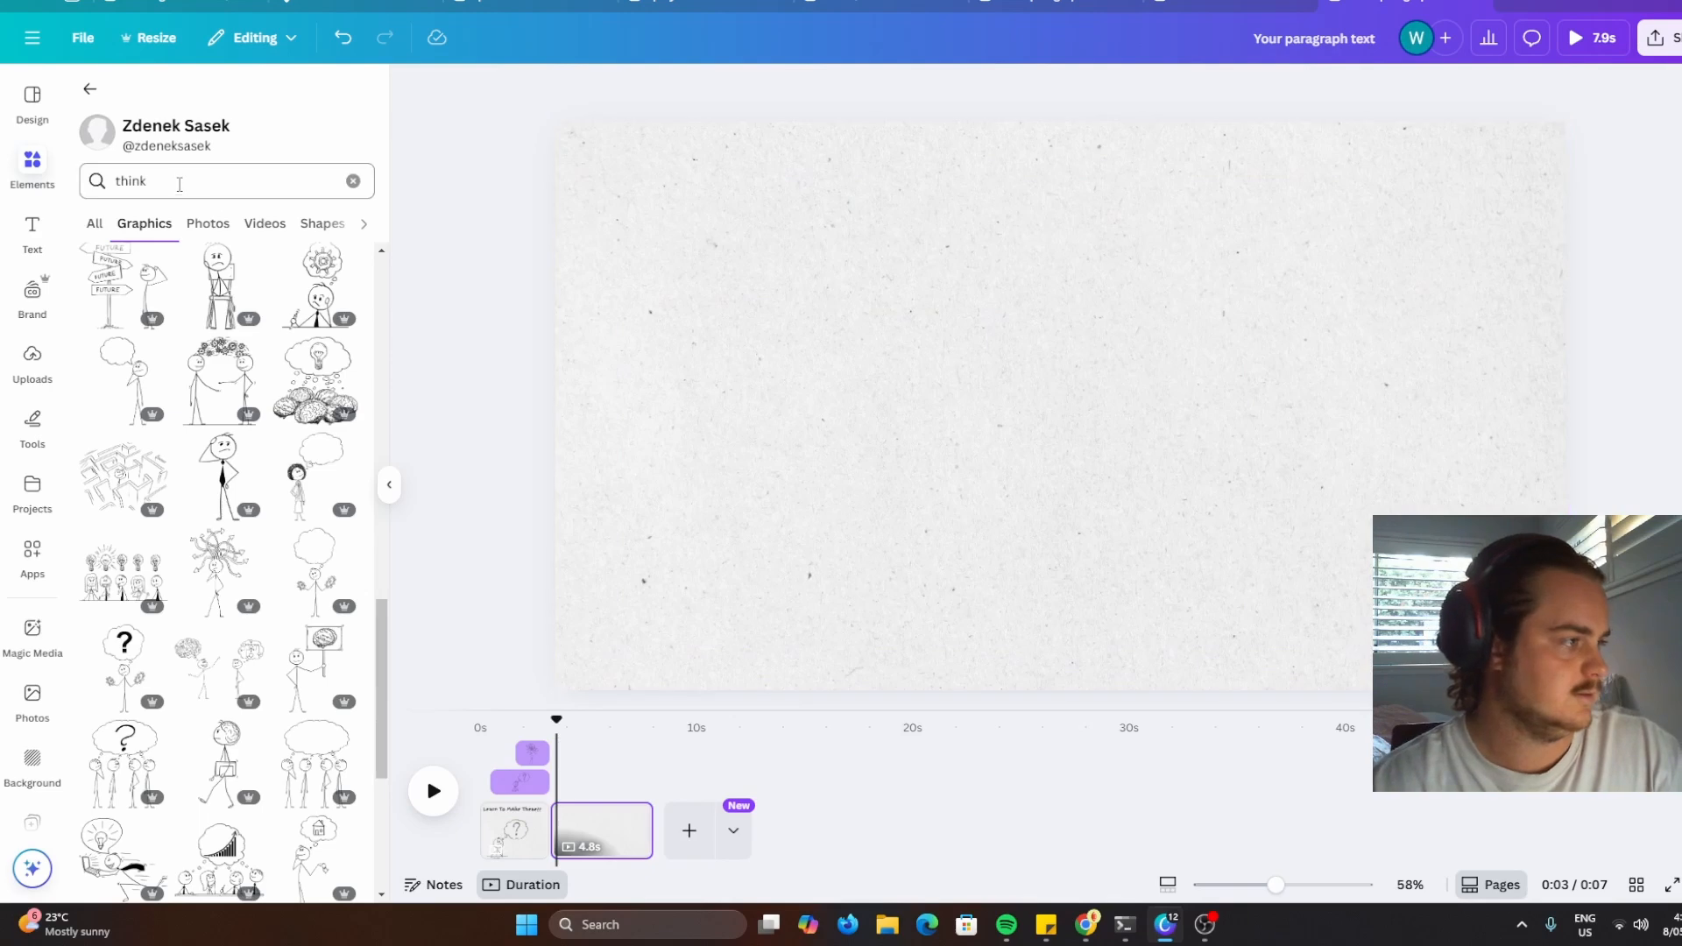
Search this creator's graphics for "easy"
click(105, 167)
text(easy)
key(Return)
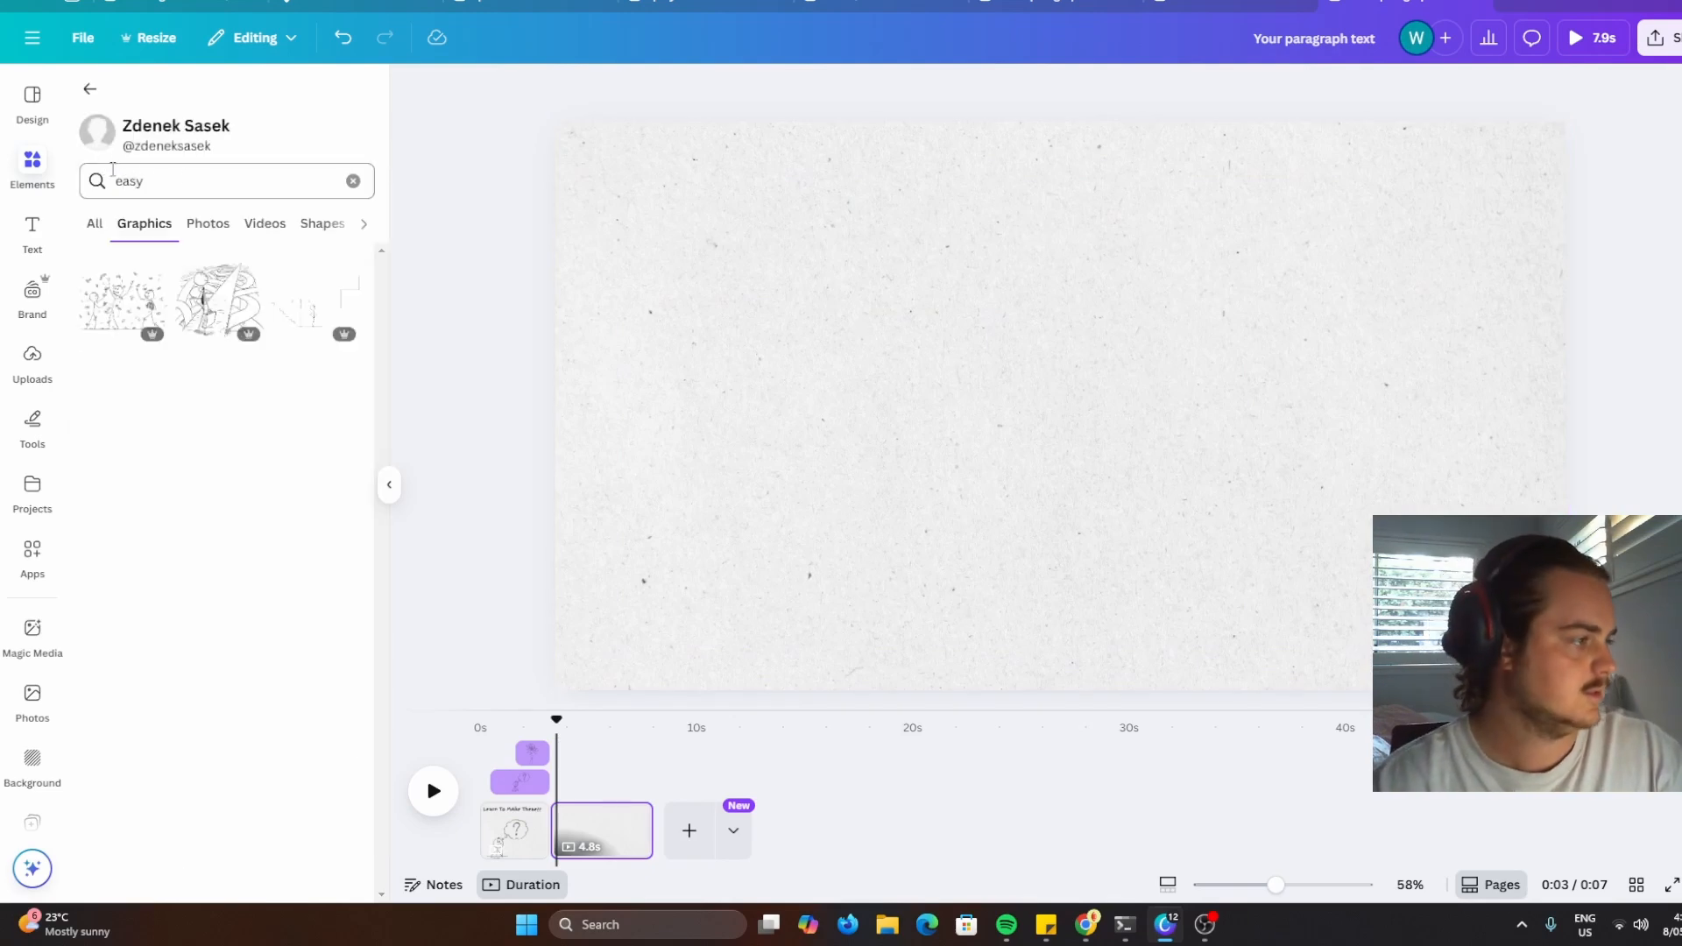
Add the briefcase figure facing the straight road through tangled paths, enlarge it in the second page's lower-left corner, and preview it
click(219, 300)
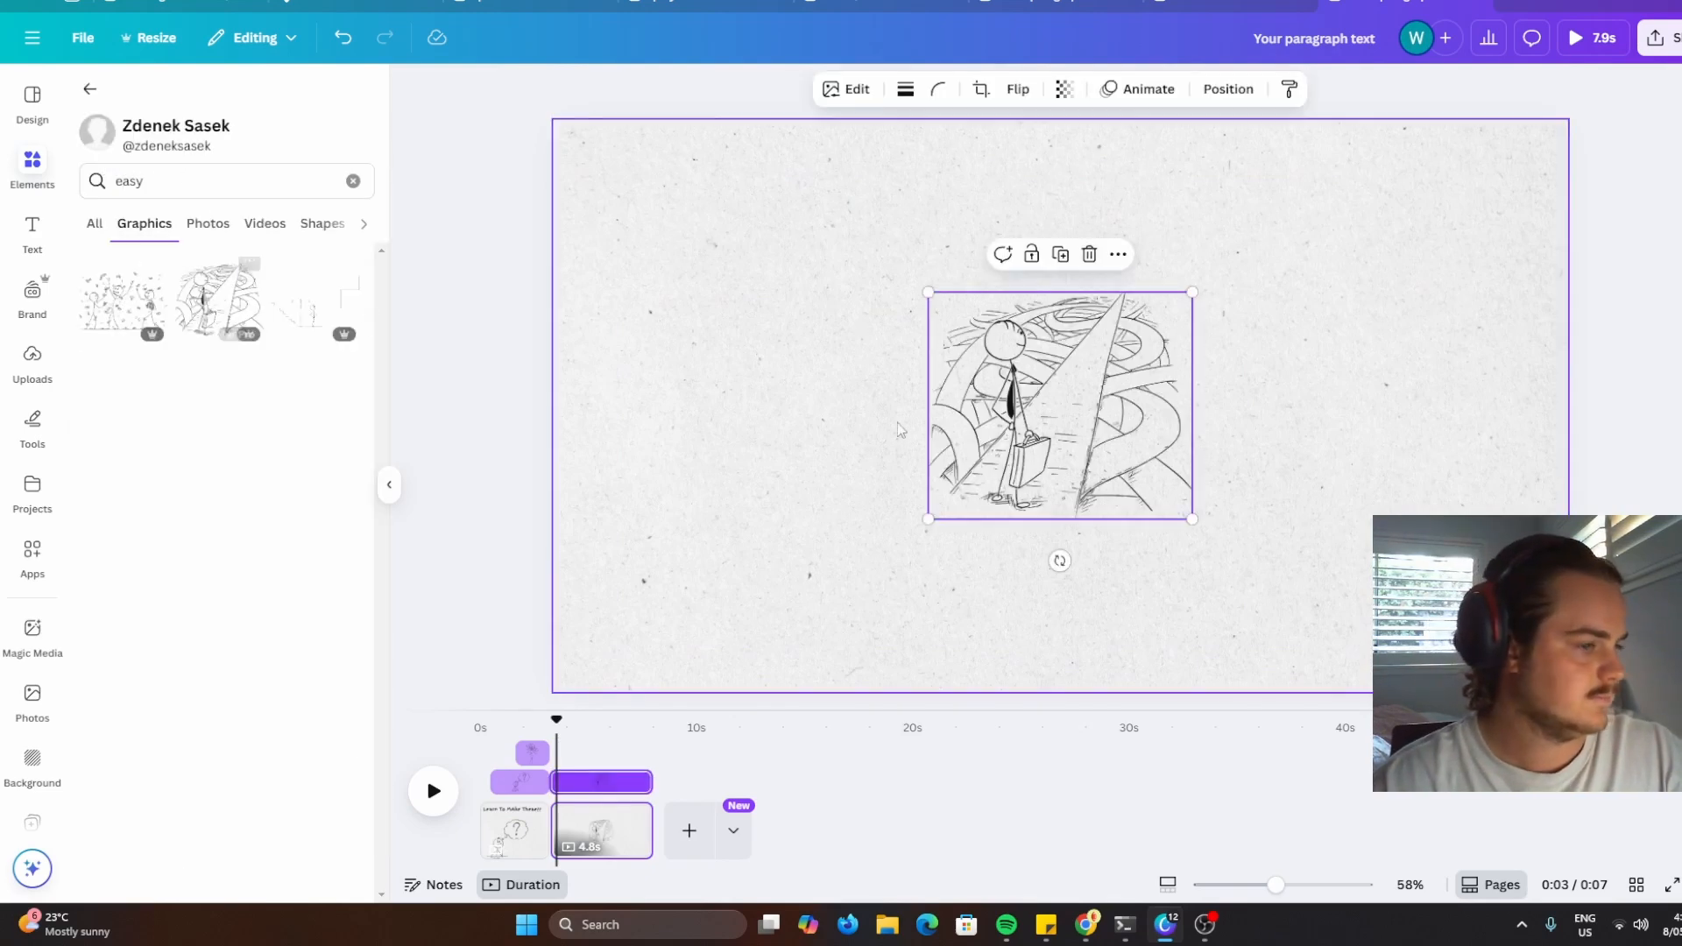
drag(927, 515, 752, 641)
drag(964, 482, 760, 513)
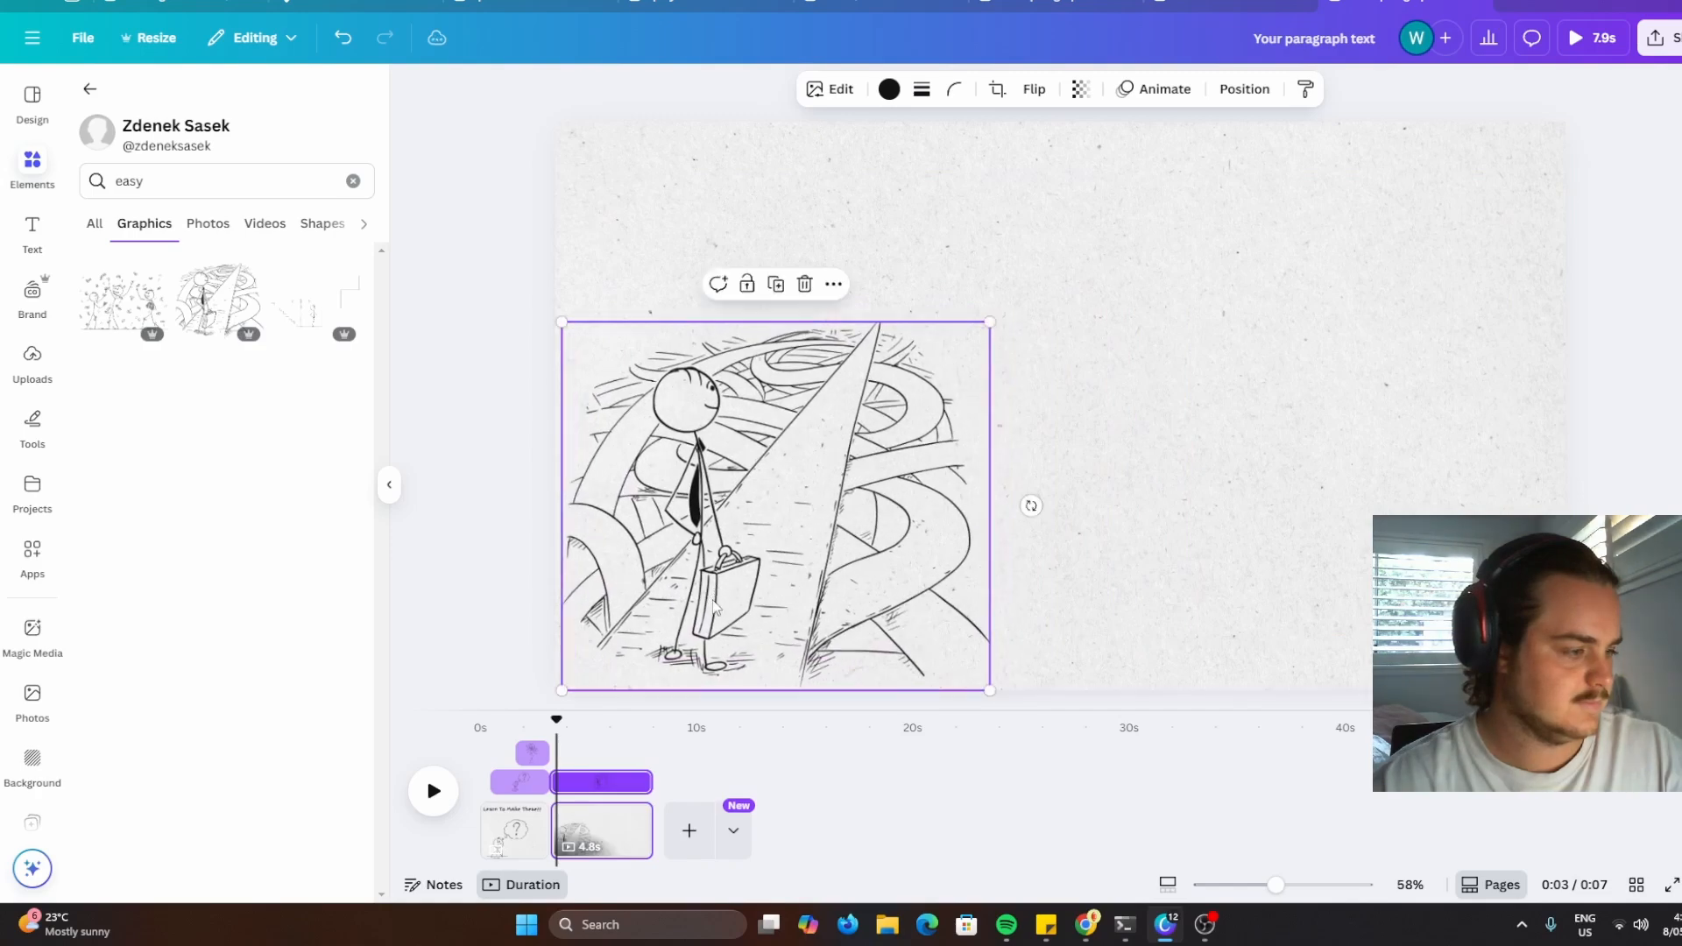
drag(1027, 503, 1021, 501)
click(426, 796)
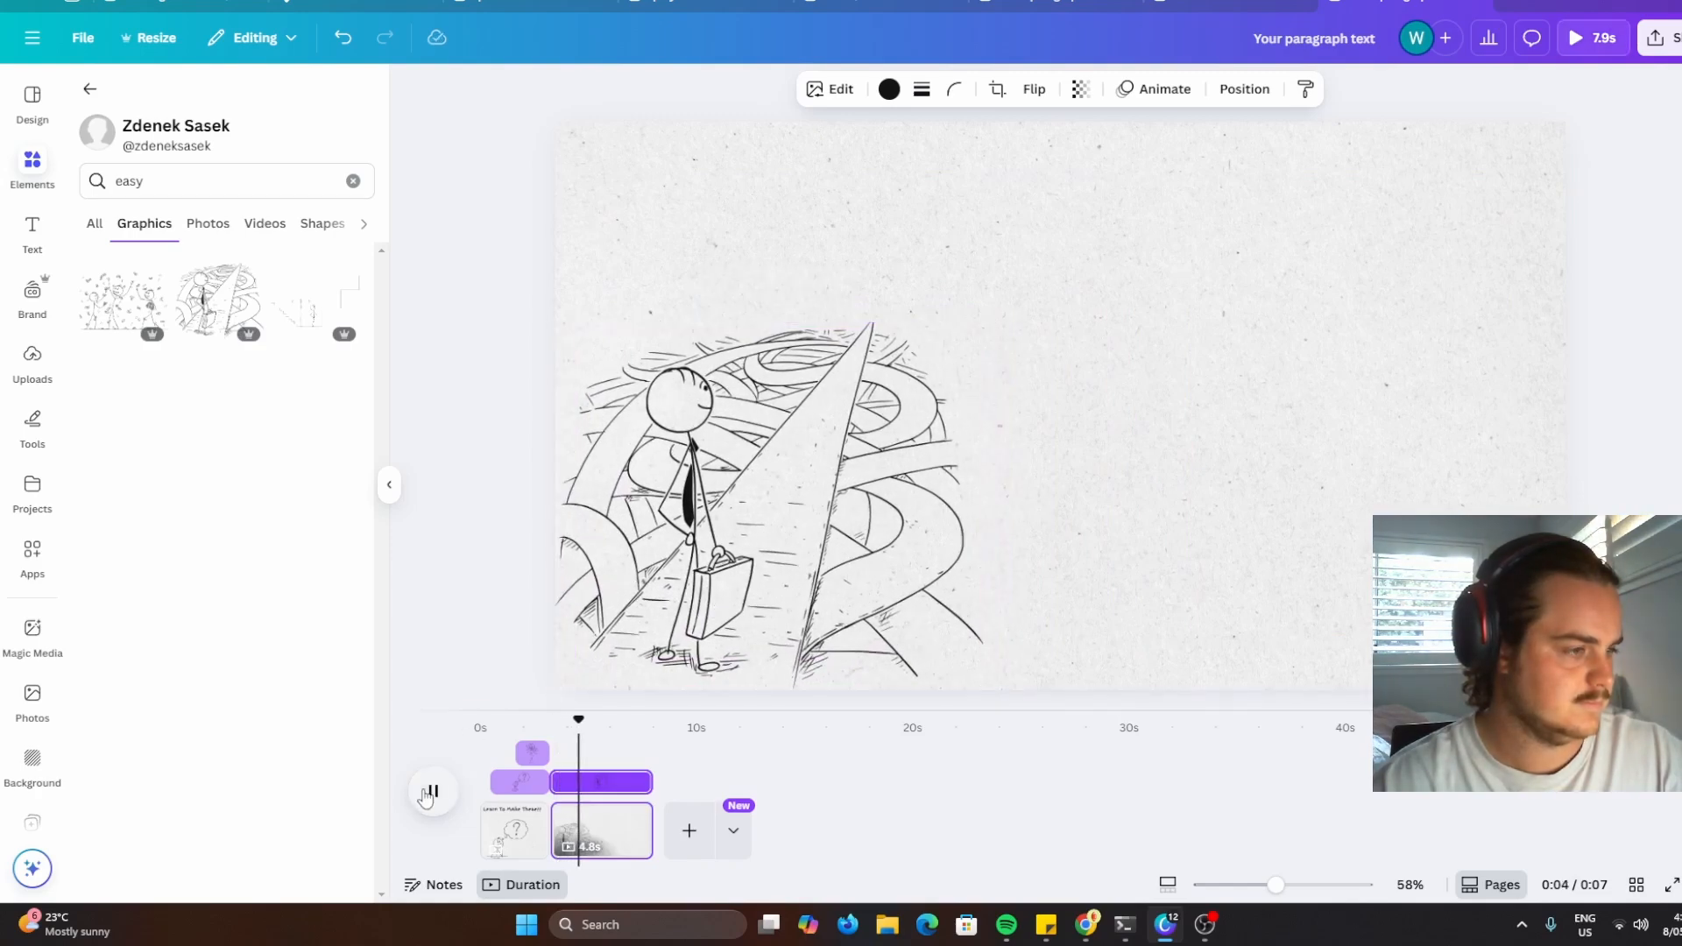
click(426, 796)
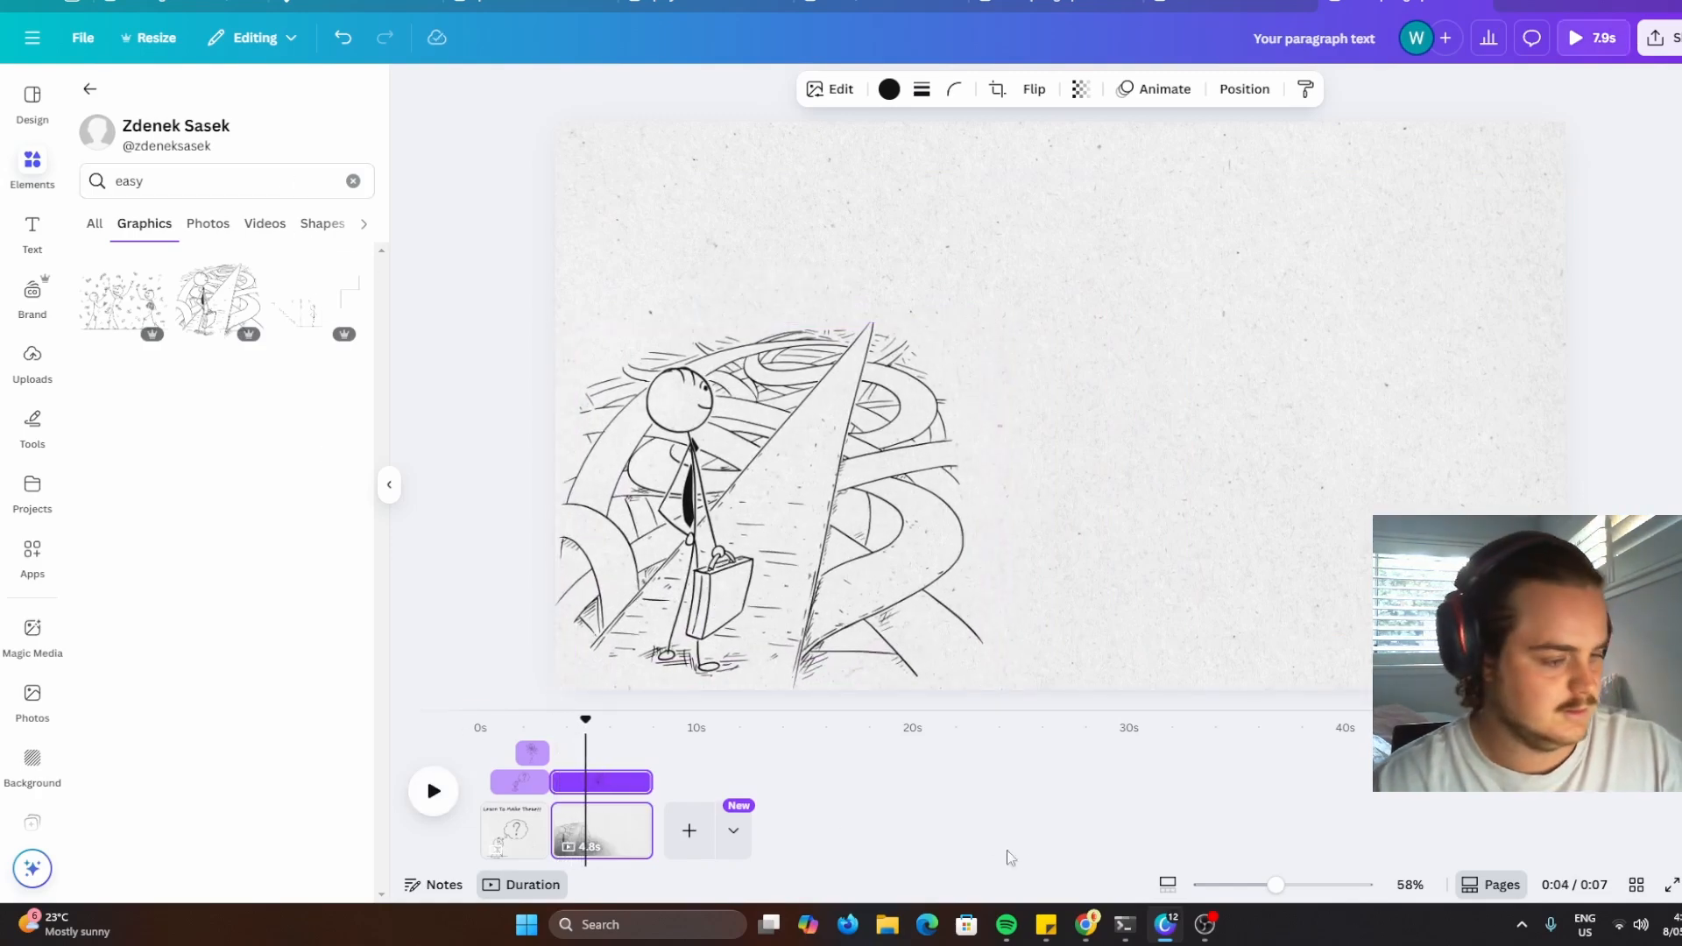
Search this creator's graphics for "show you"
mouse_move(1084, 934)
mouse_move(1076, 863)
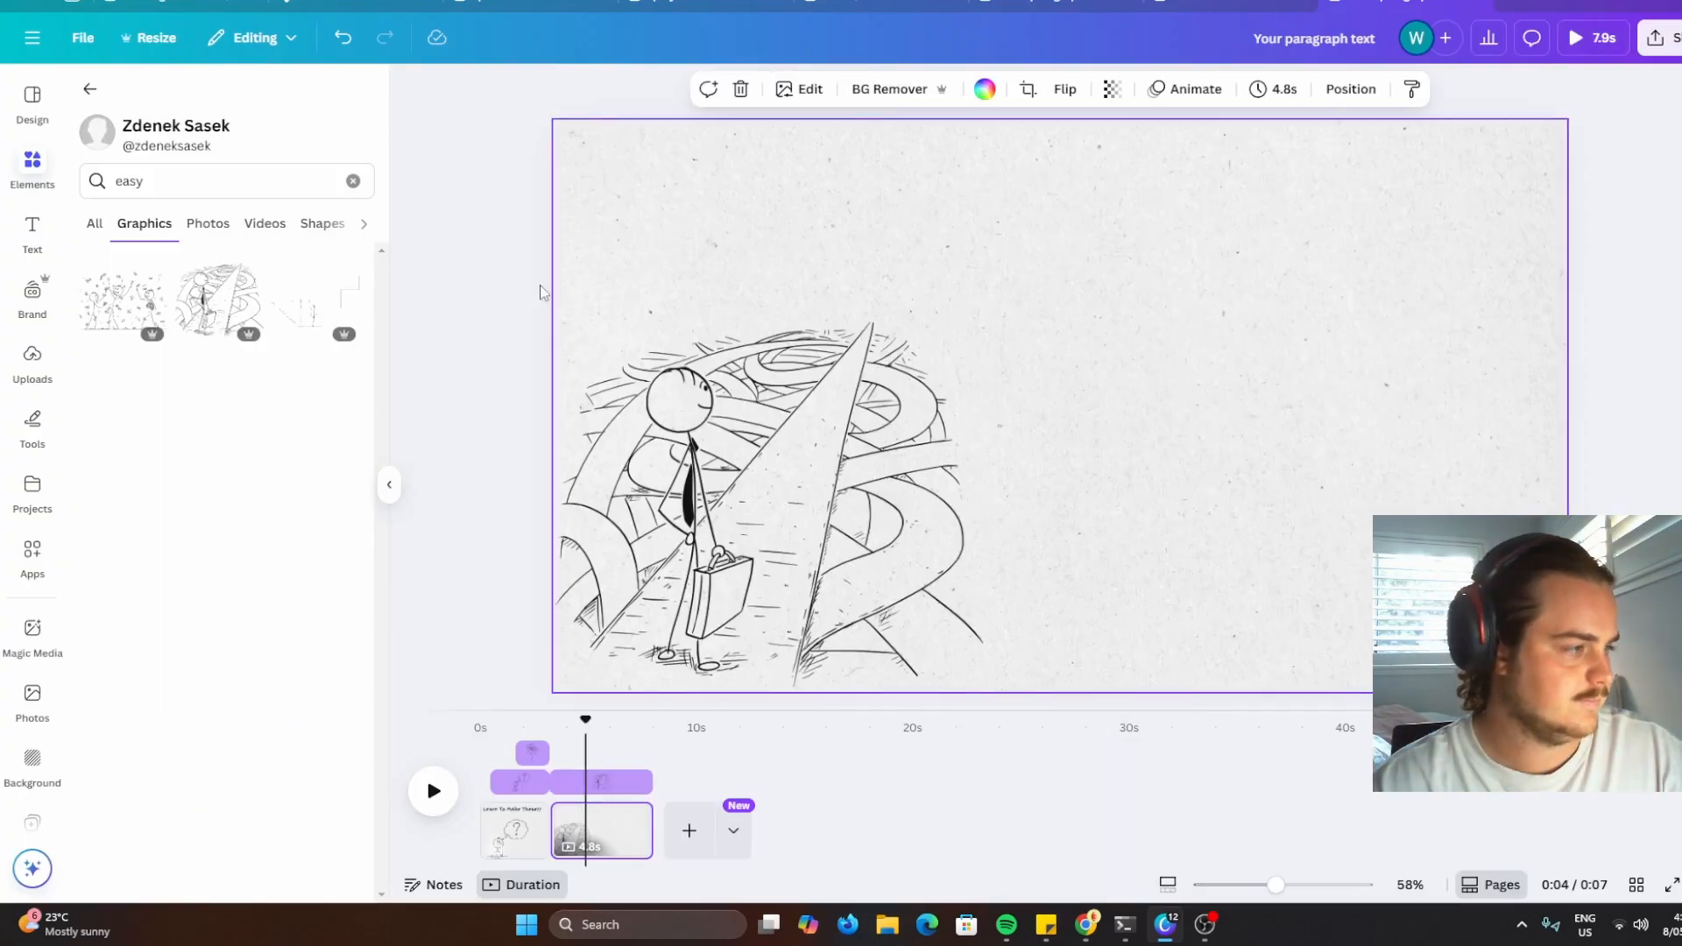
click(92, 179)
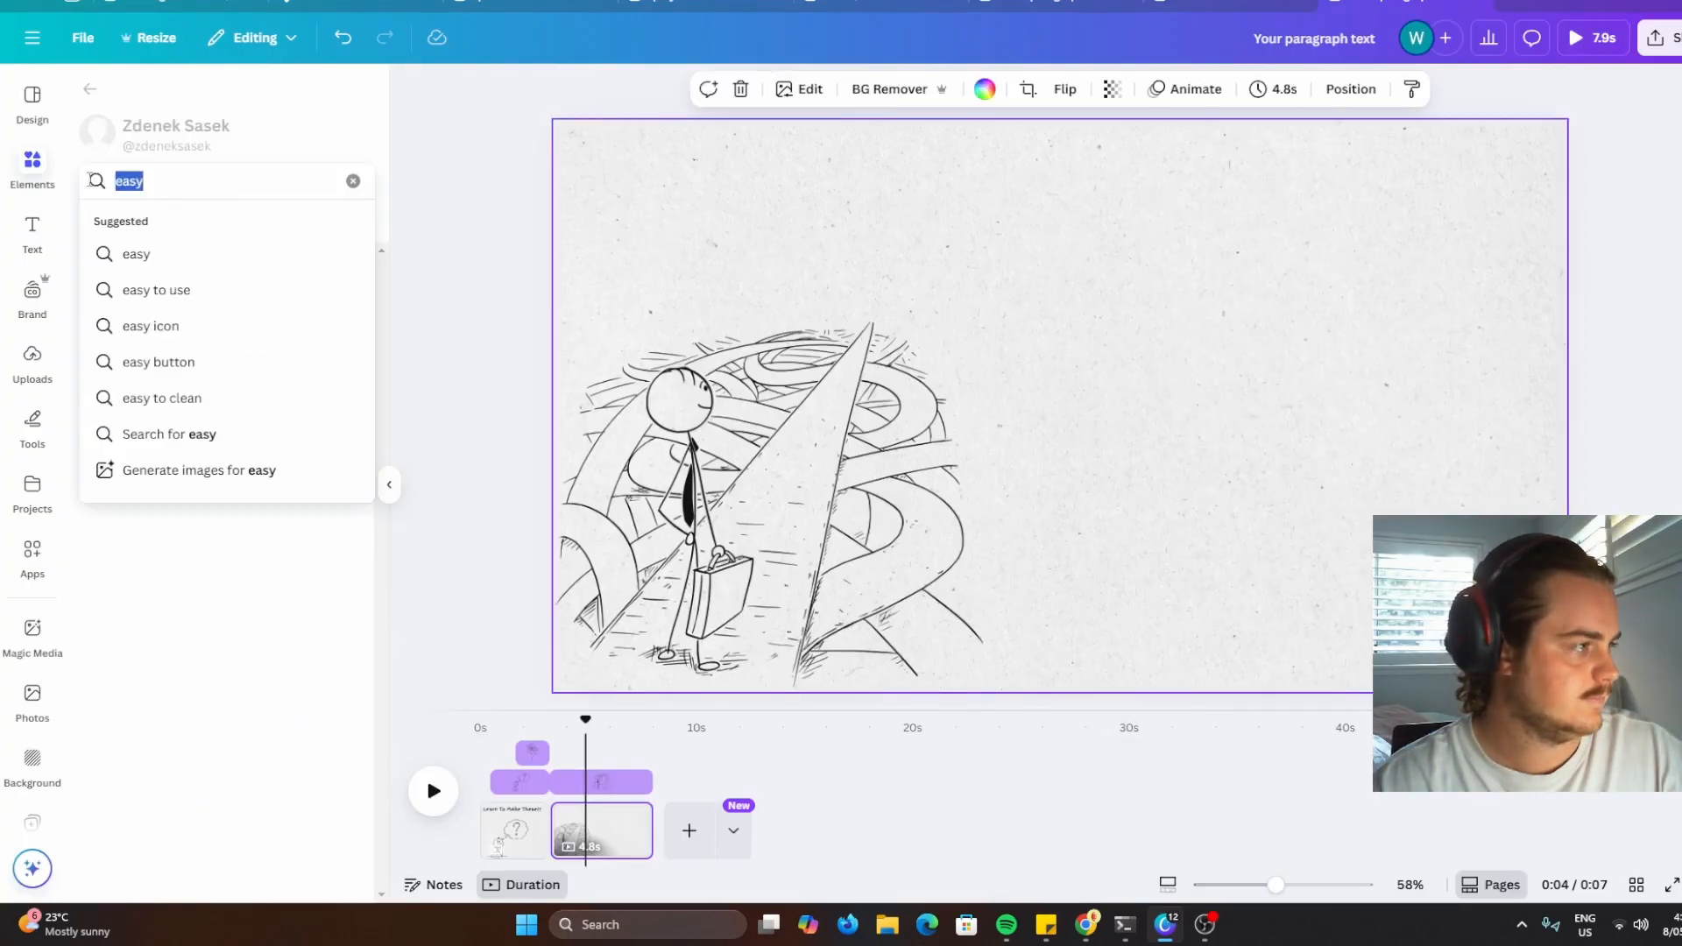
text(show to)
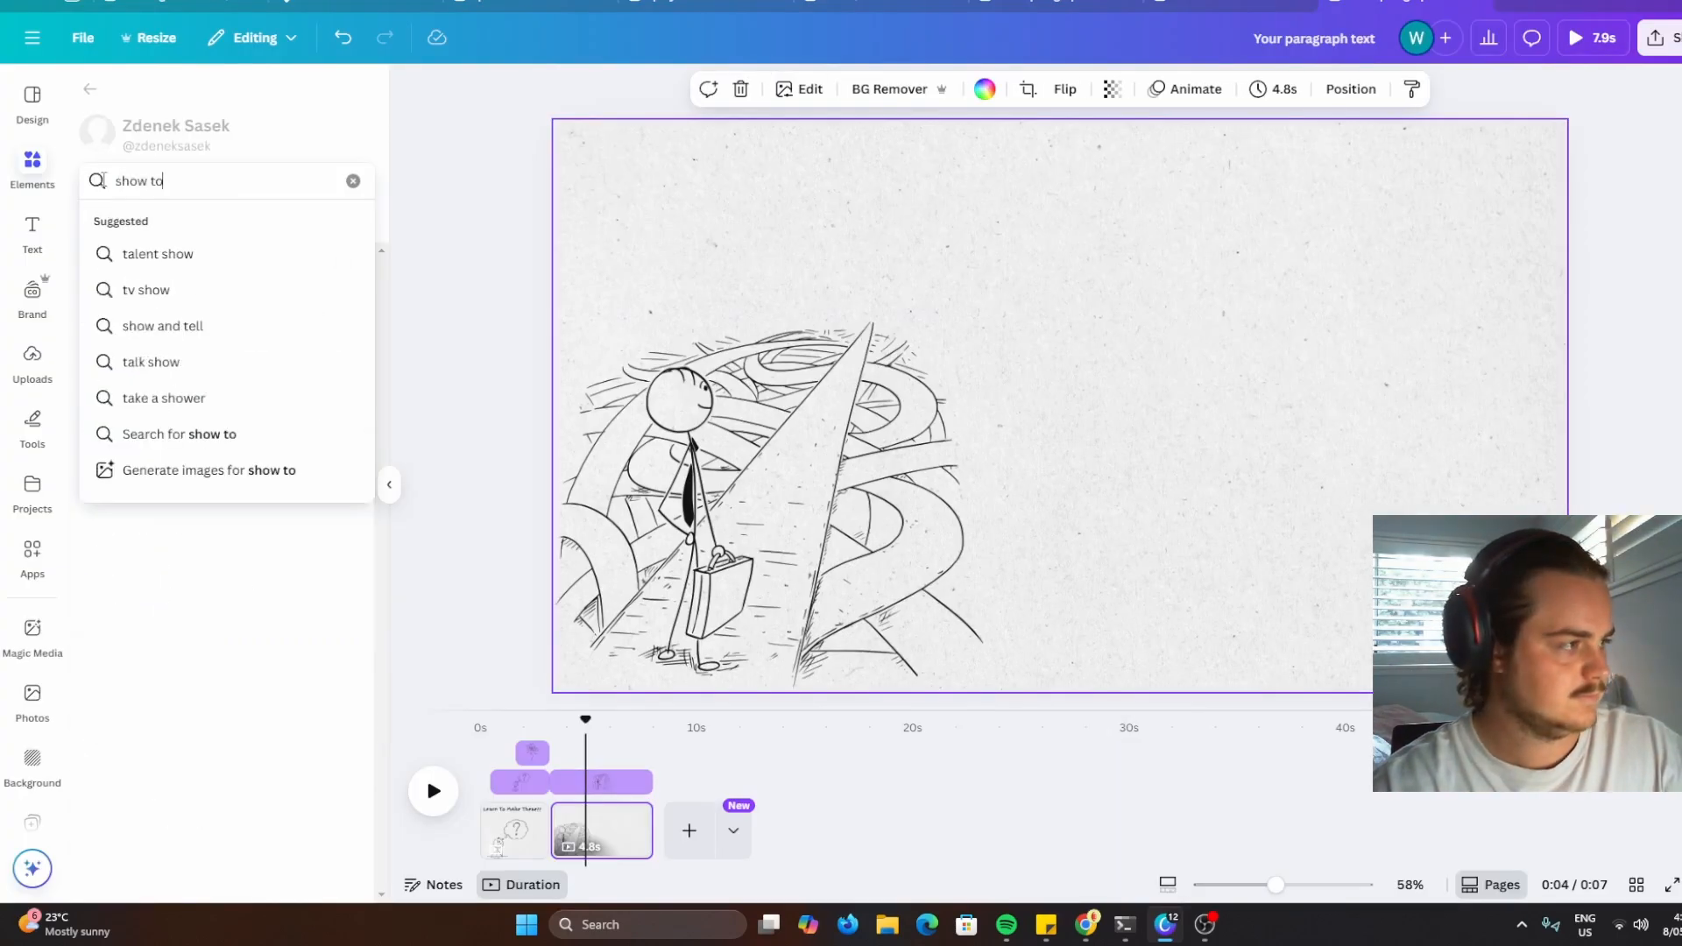
key(BackSpace)
key(BackSpace)
text(you)
key(Return)
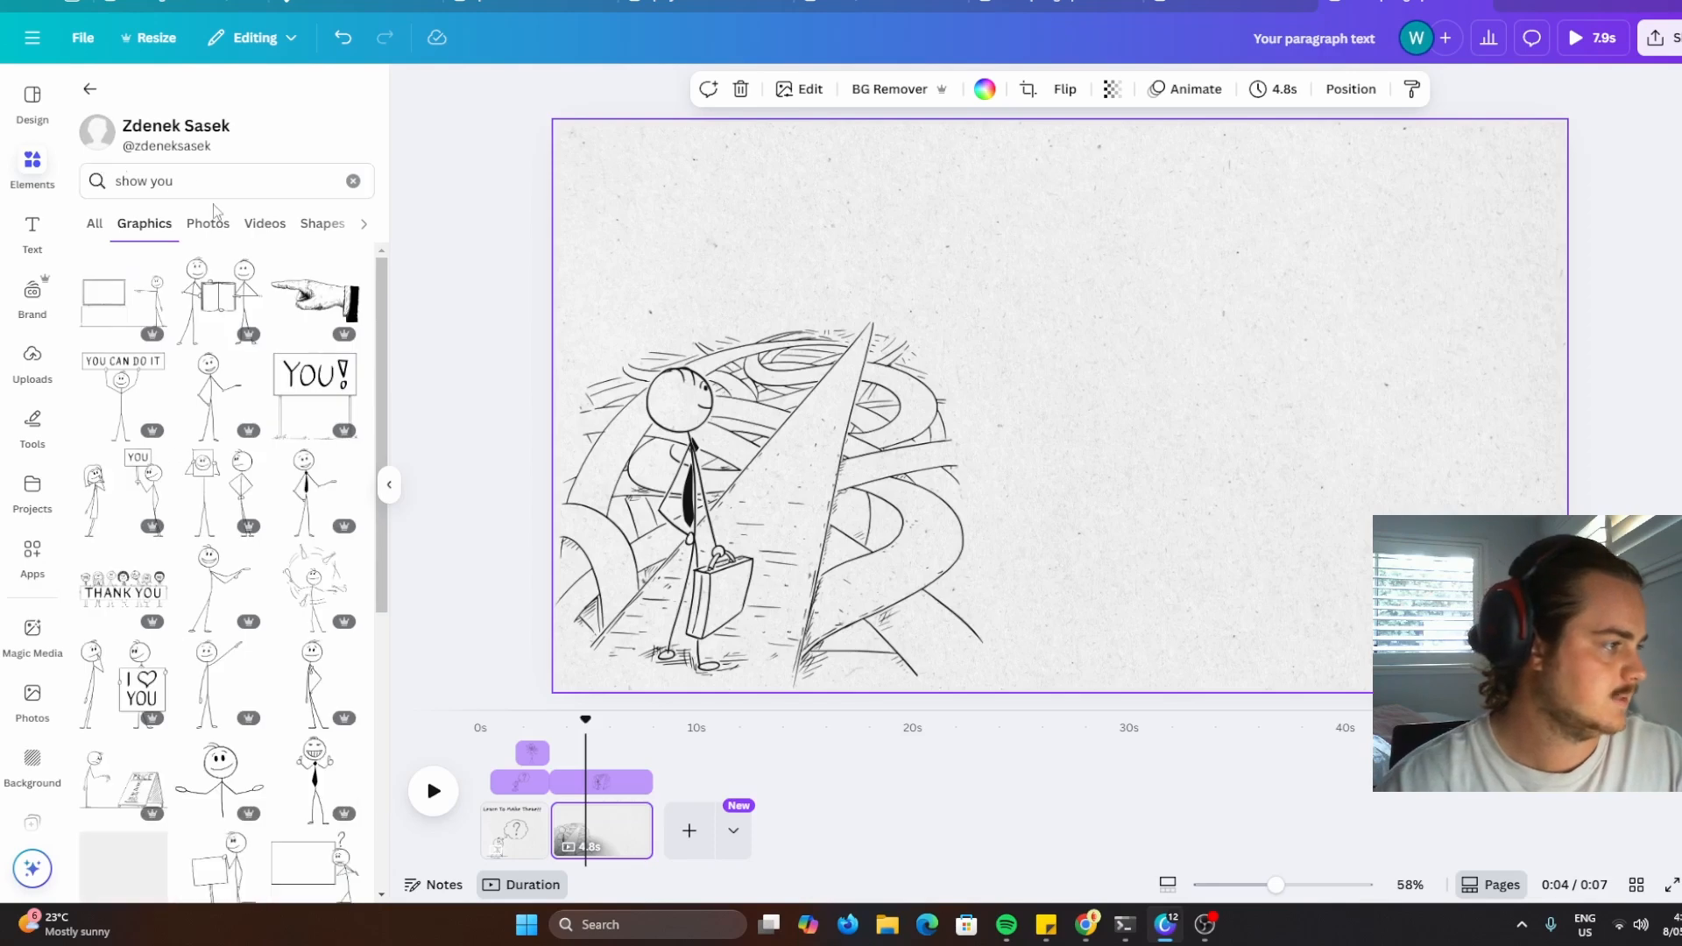
Add the figure pointing at a TV on a cabinet and enlarge it in the second page's lower-right corner
drag(115, 295, 1265, 563)
drag(1487, 458, 1559, 383)
click(887, 289)
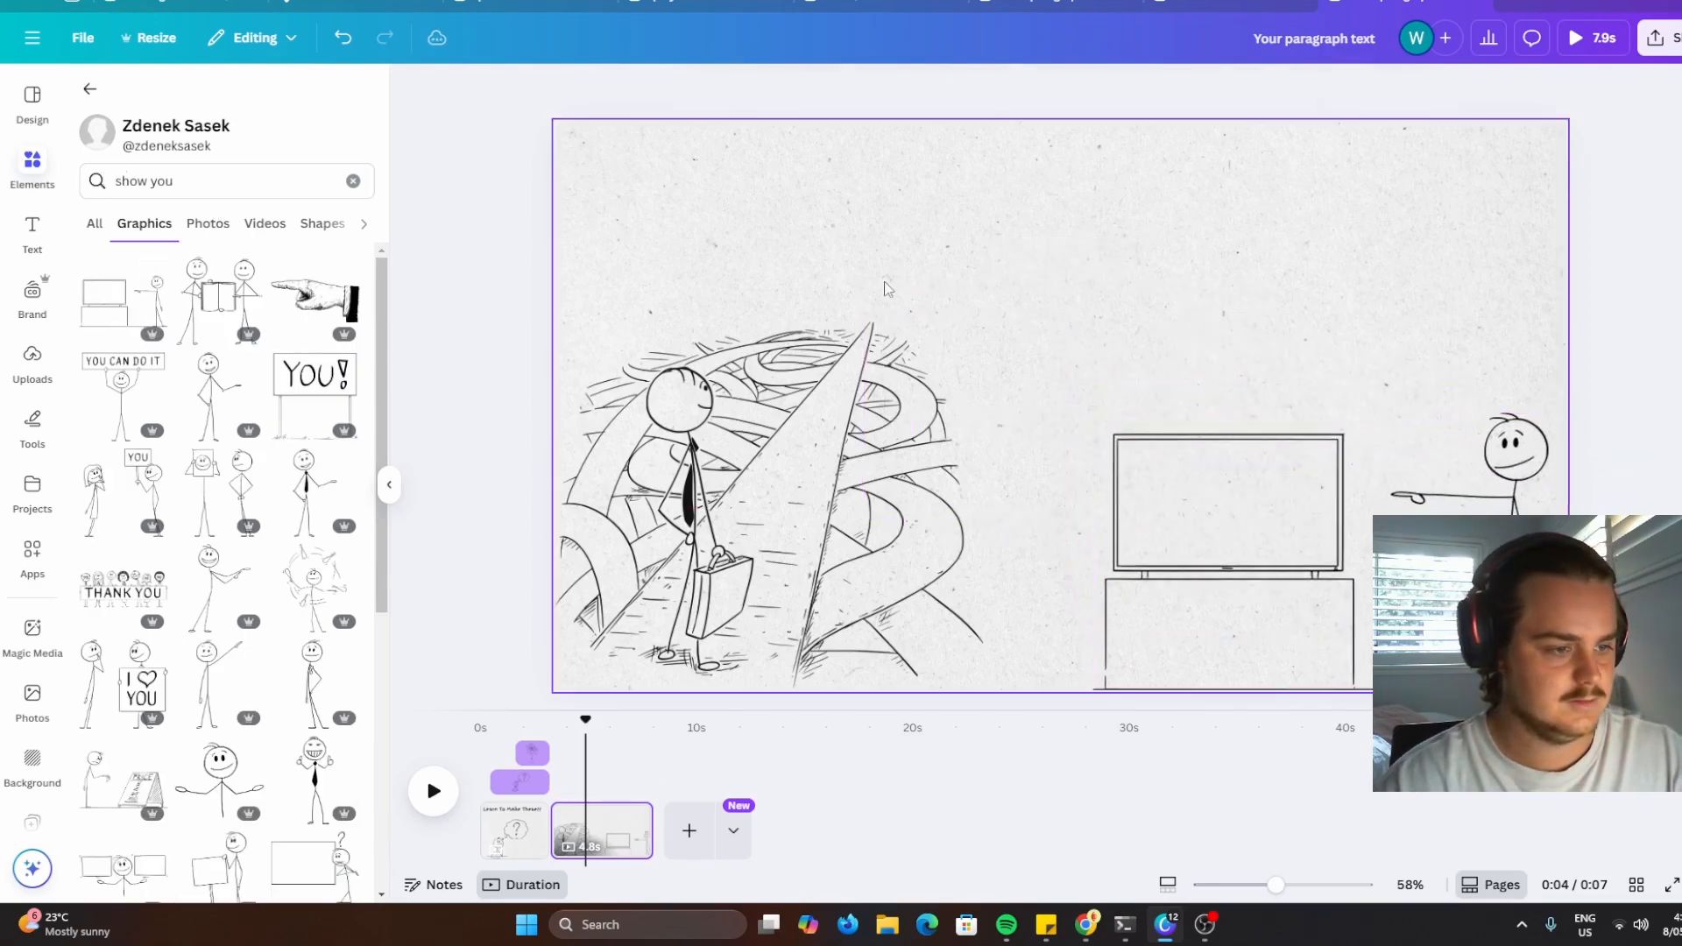
click(1115, 432)
drag(1094, 415, 1022, 371)
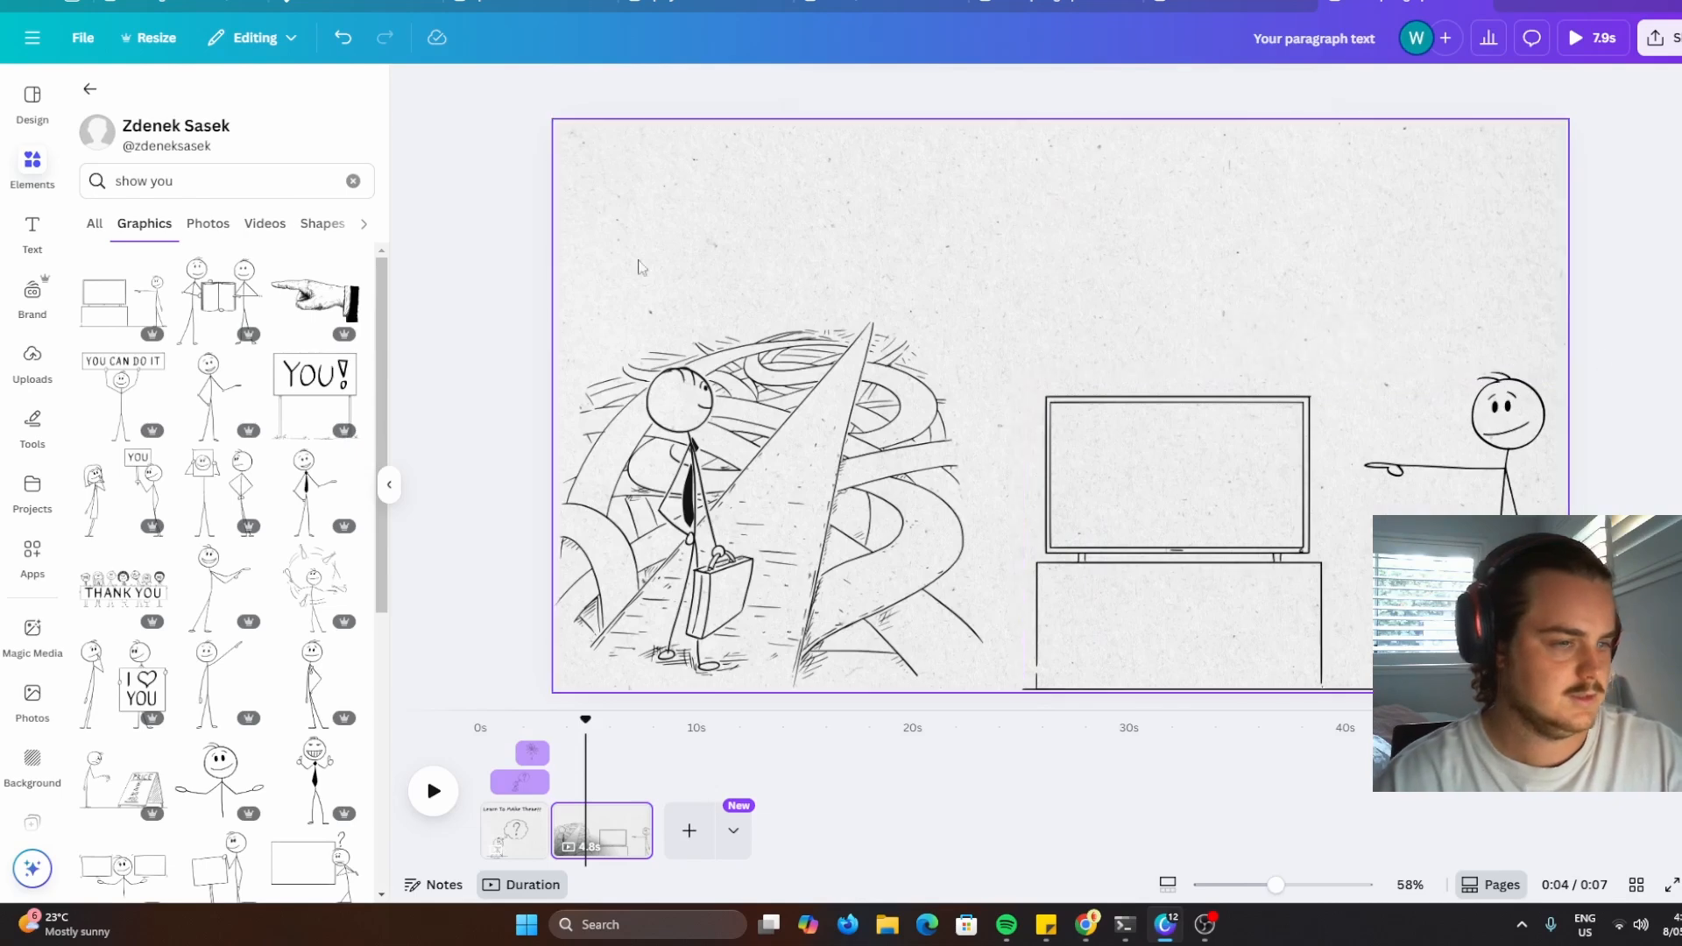
Add a text box reading "How to make Them" on two lines to the second page
click(32, 233)
click(182, 147)
text(How to make)
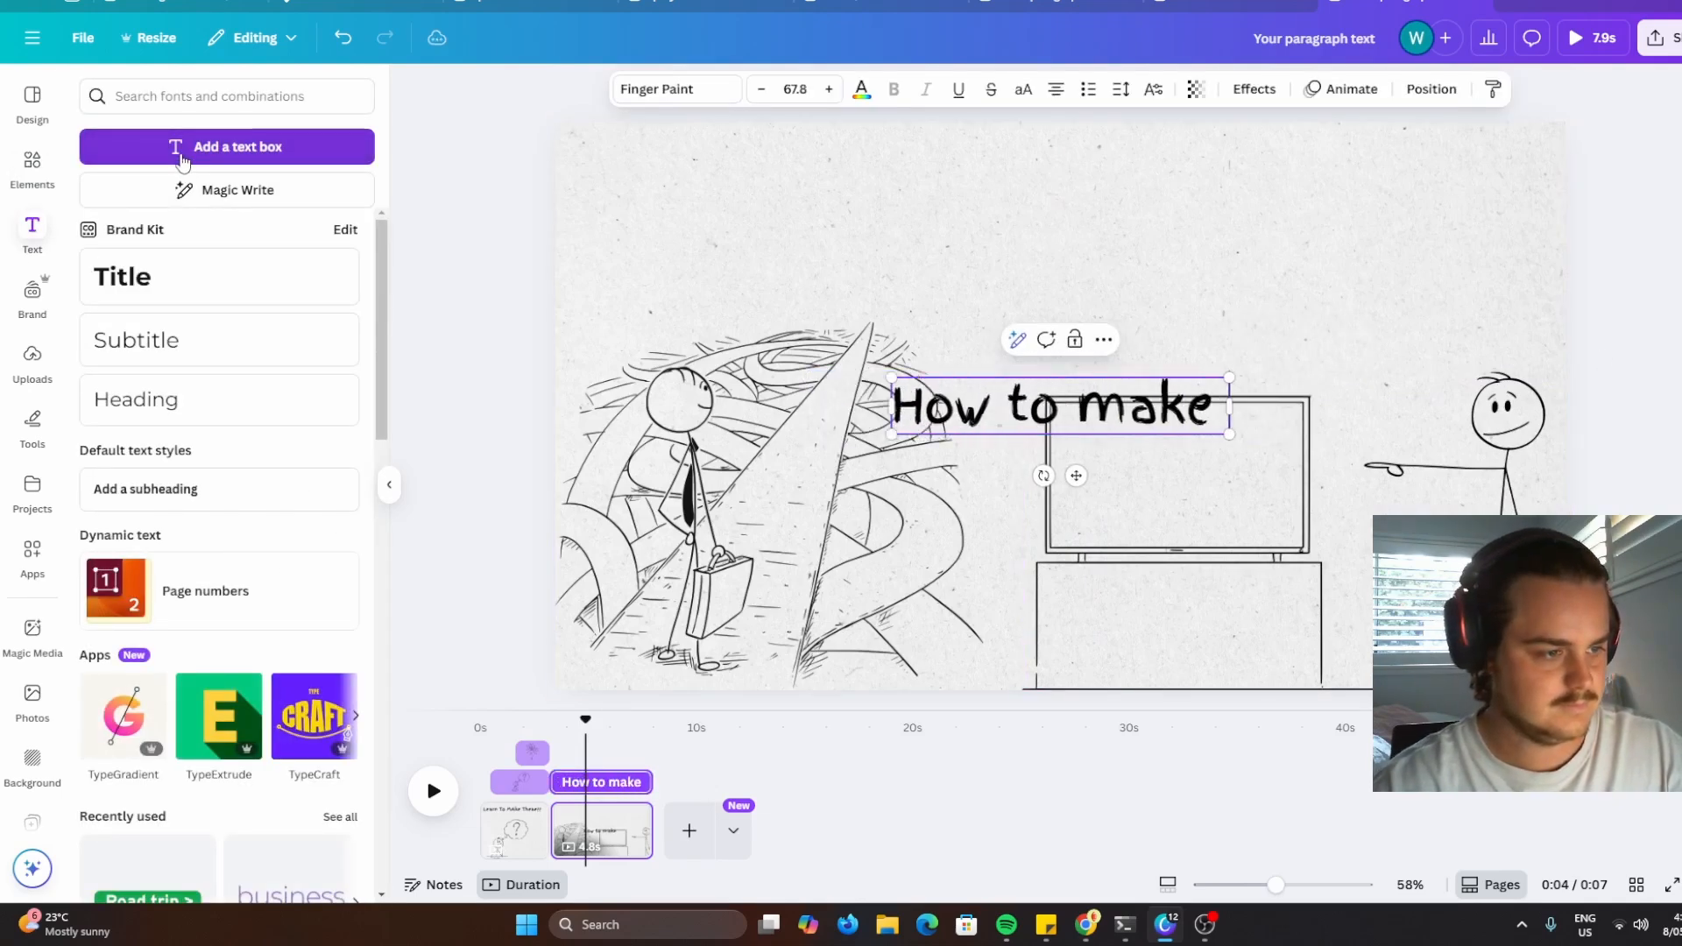
key(Return)
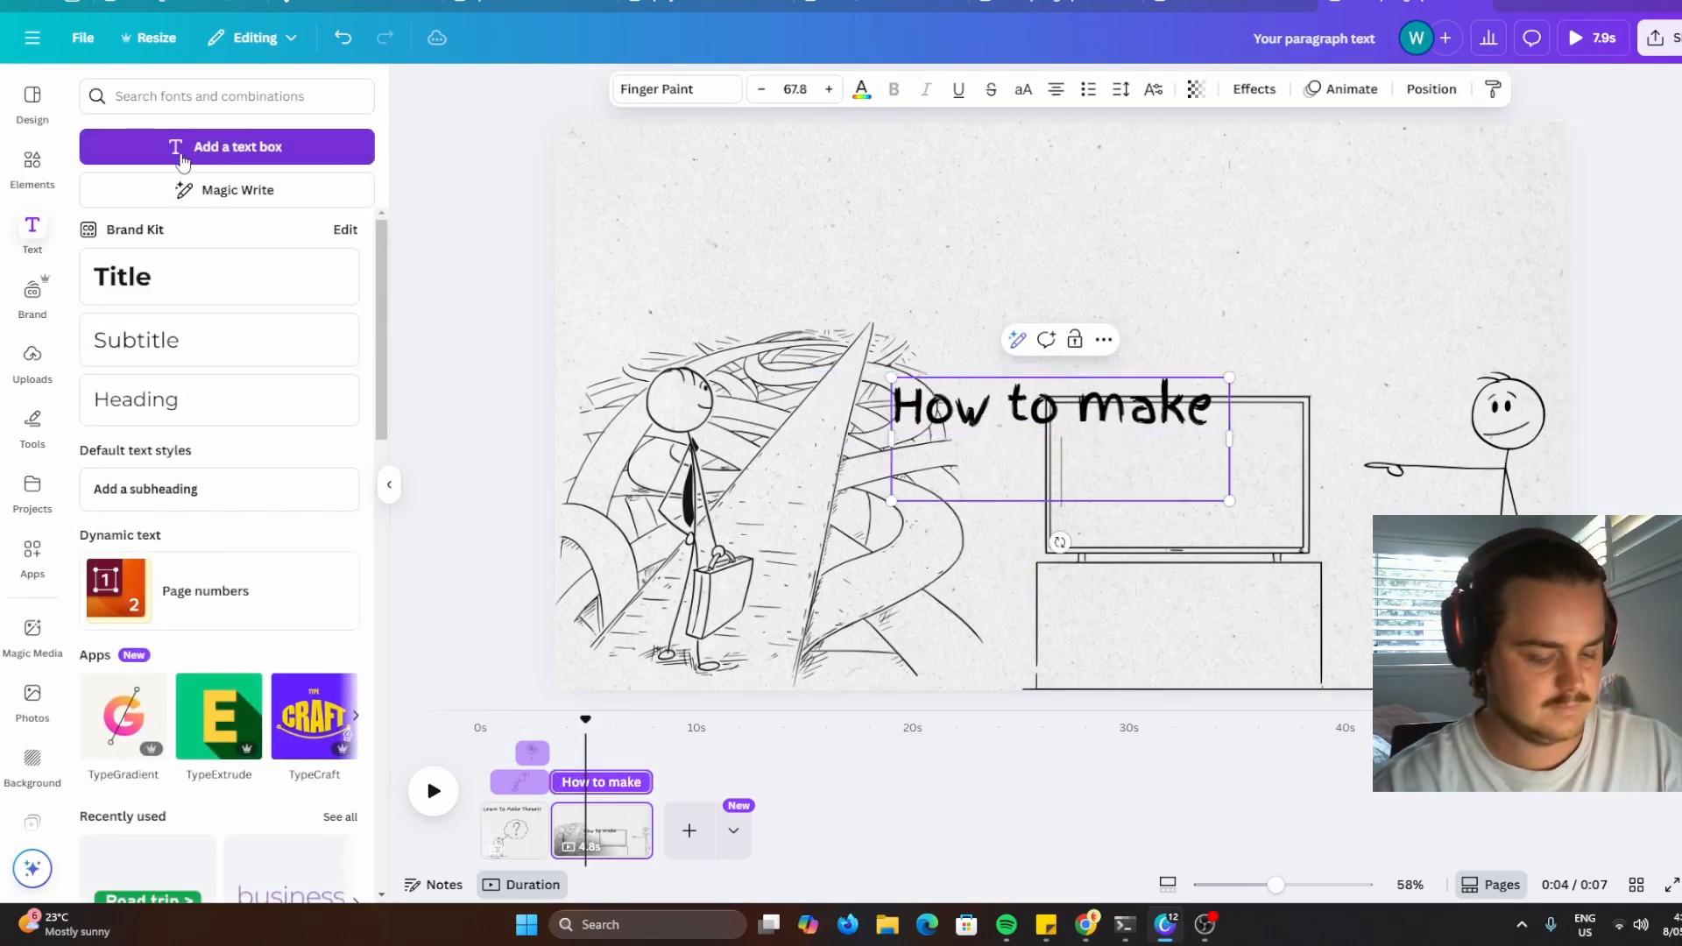
text(Te)
key(BackSpace)
text(hem)
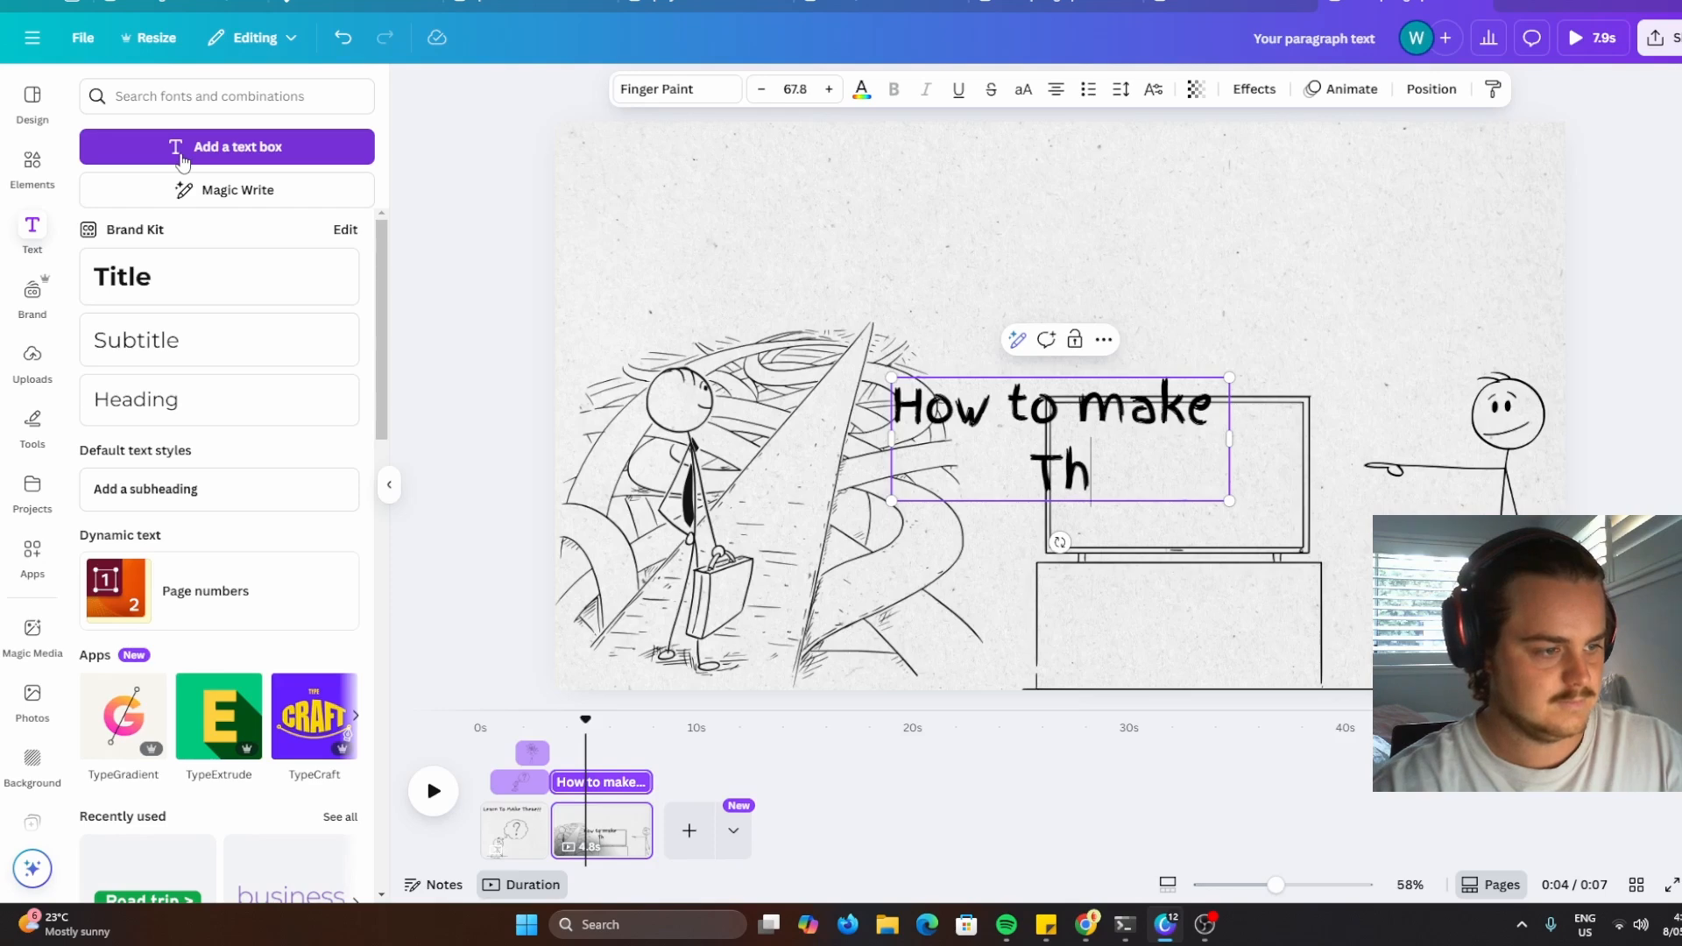
click(1149, 249)
Shrink the "How to make Them" text to fit inside the TV screen and colour it red
drag(1128, 434, 1247, 462)
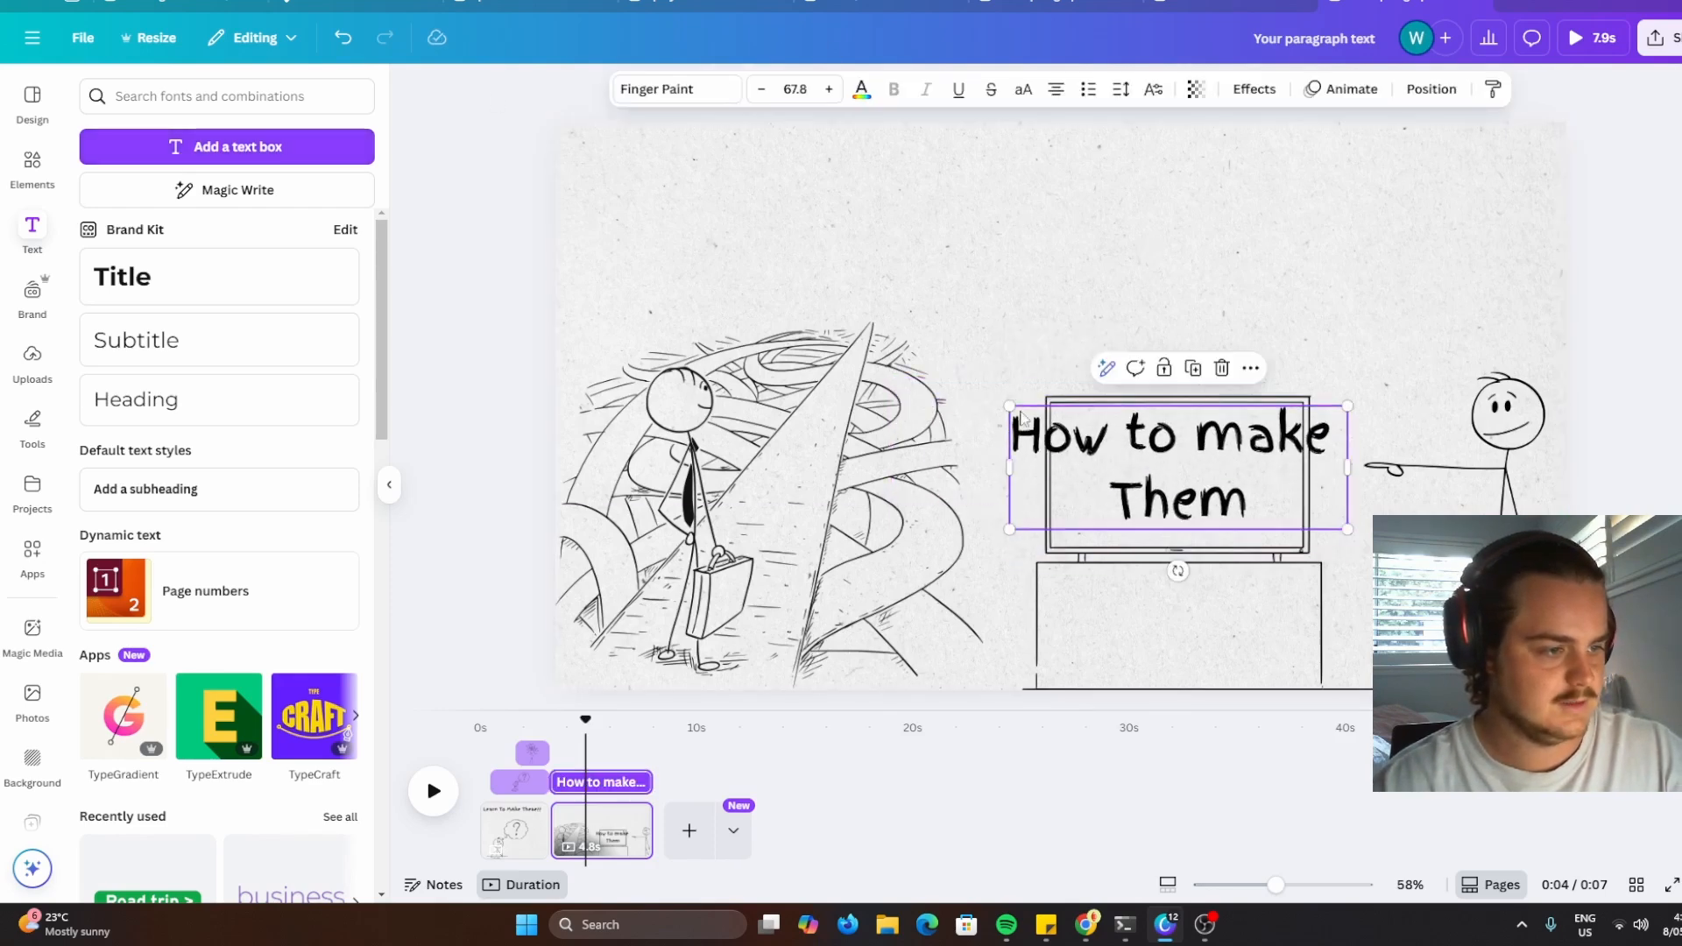
drag(1010, 405, 1116, 445)
drag(1250, 480, 1198, 473)
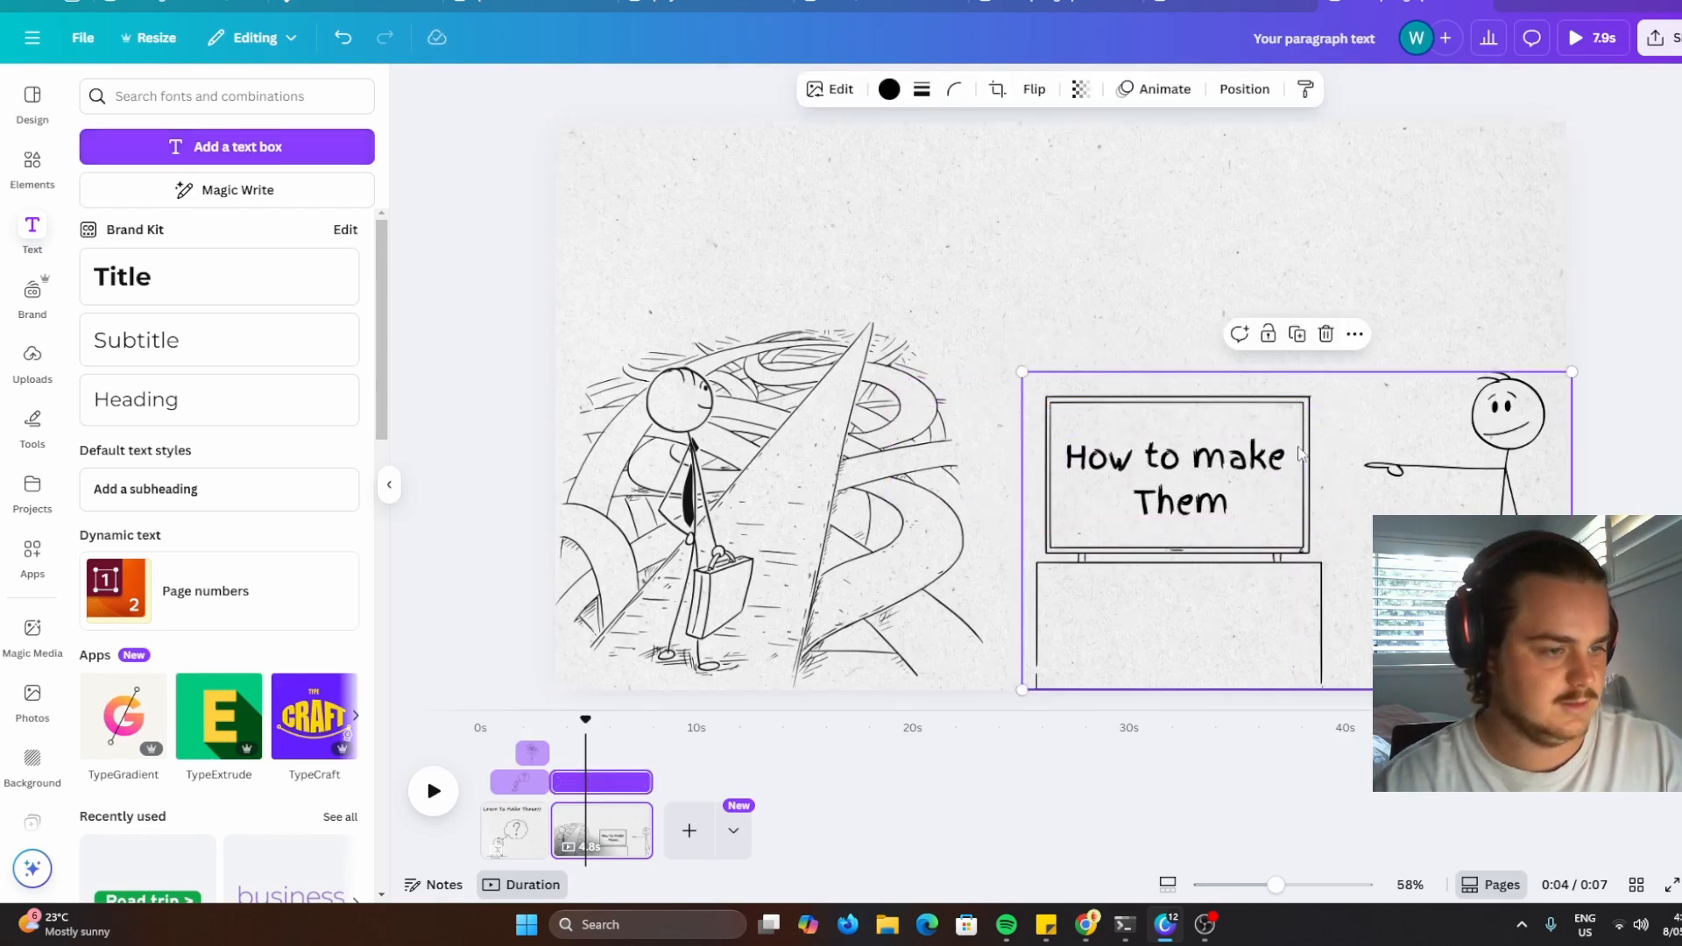
click(861, 91)
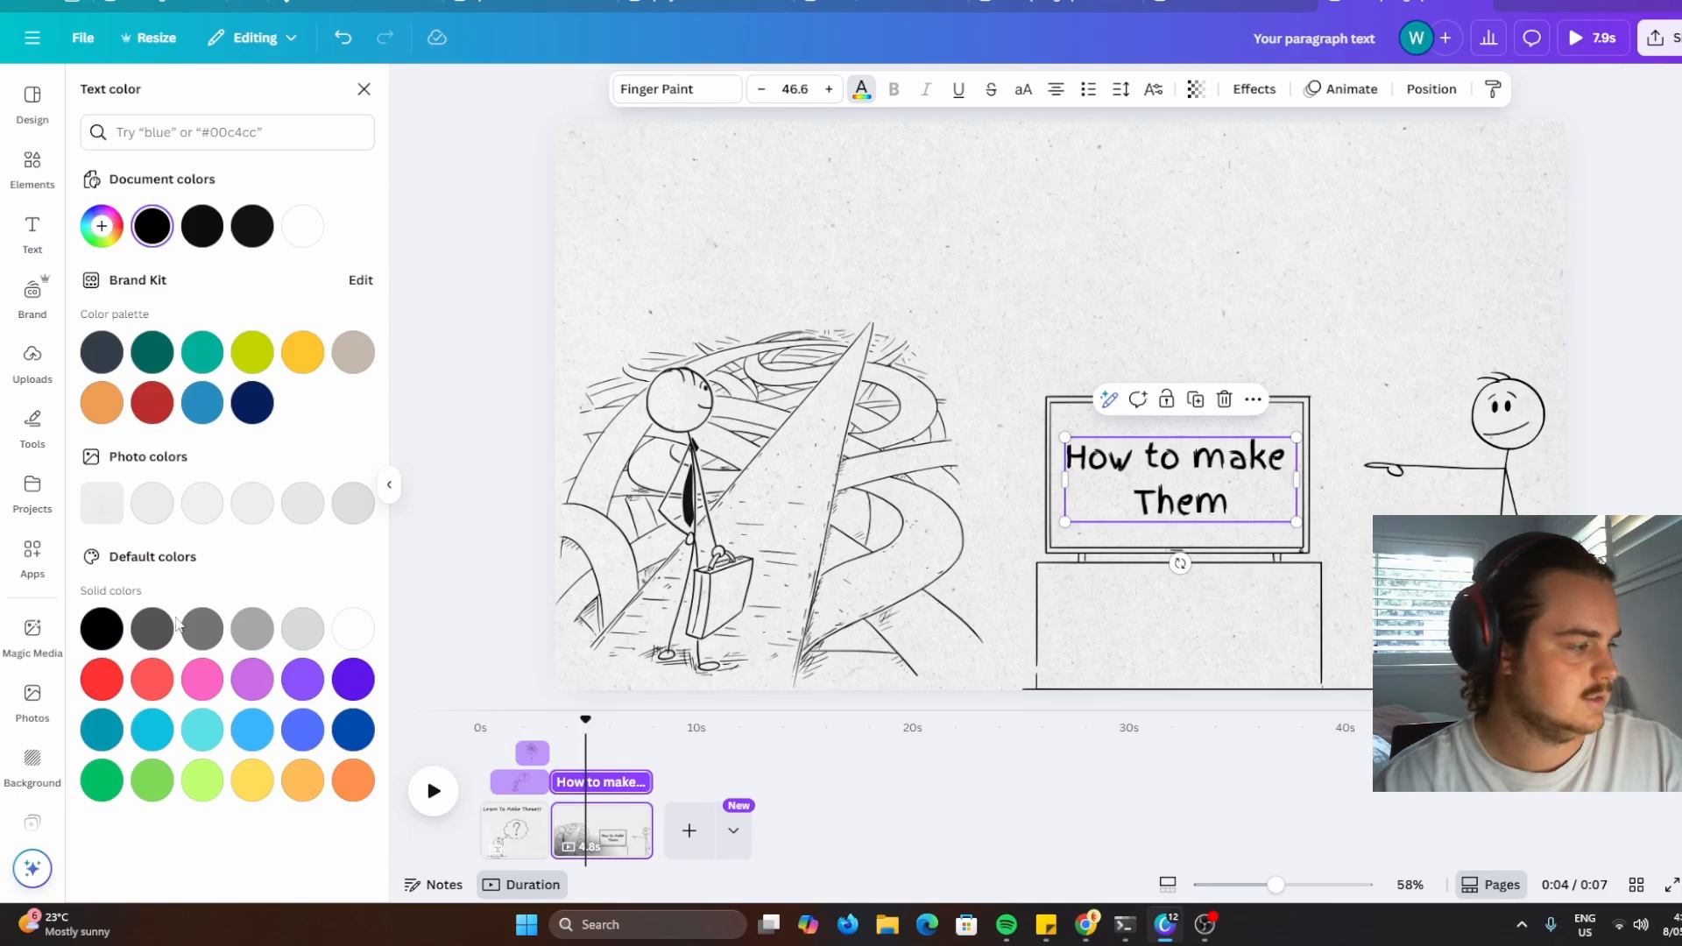
click(105, 679)
click(1005, 530)
click(1109, 514)
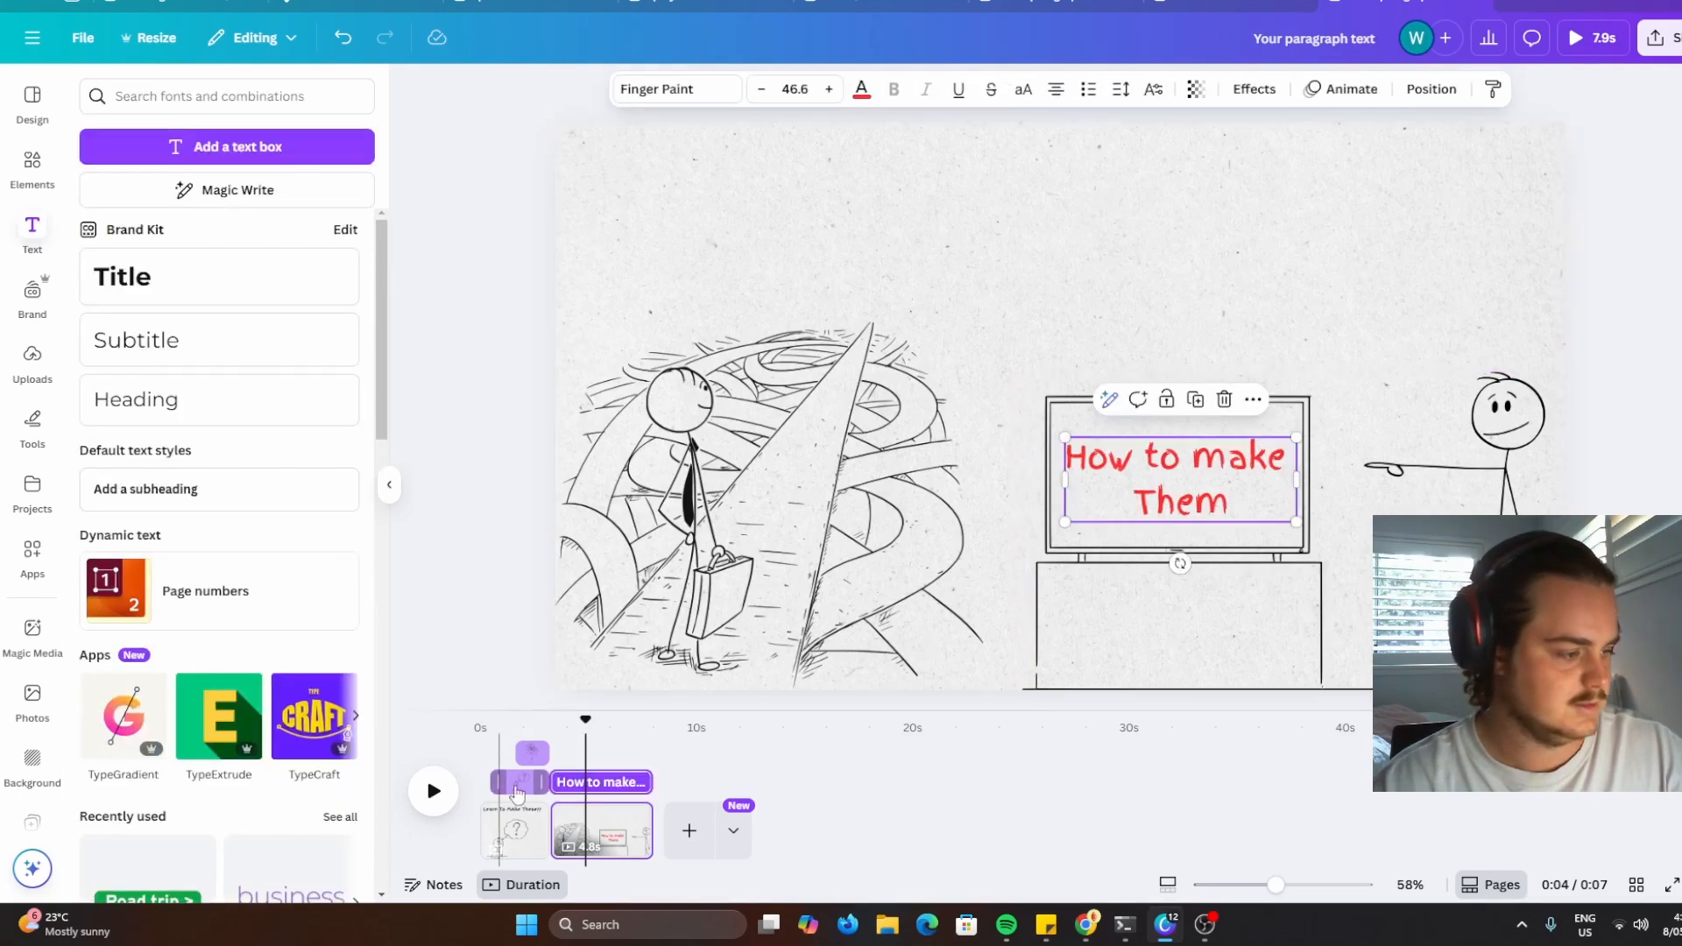
Start the red text about 4.5 seconds in and the TV figure about 5.3 seconds in
click(565, 720)
click(433, 792)
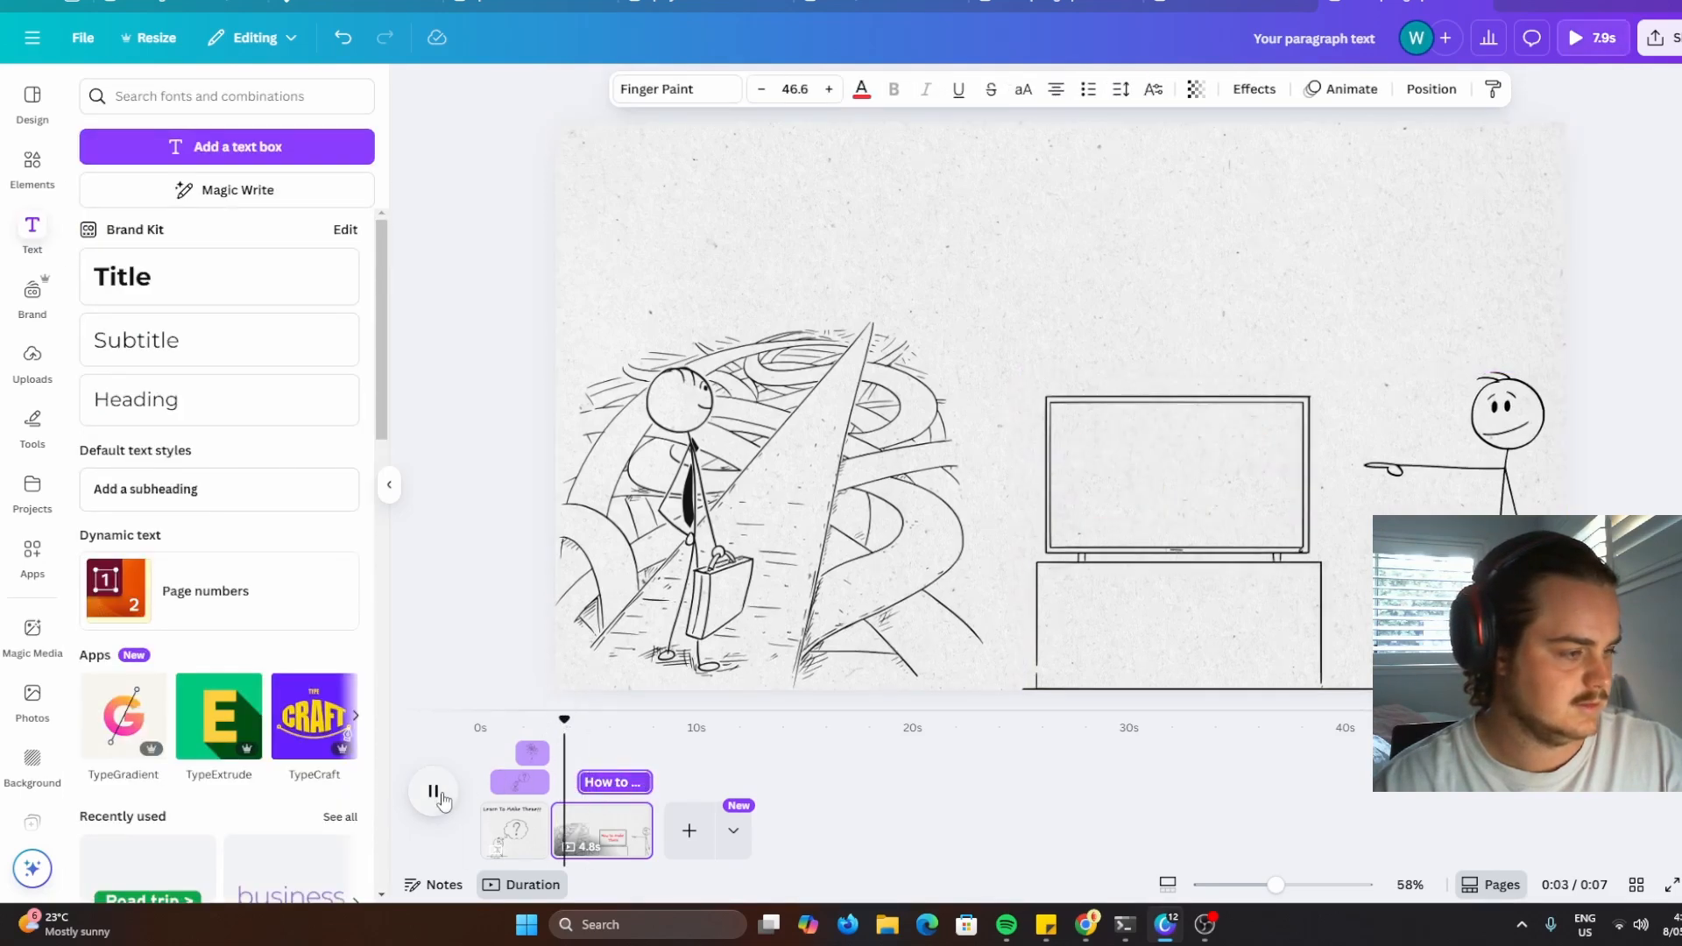
click(433, 791)
click(1034, 679)
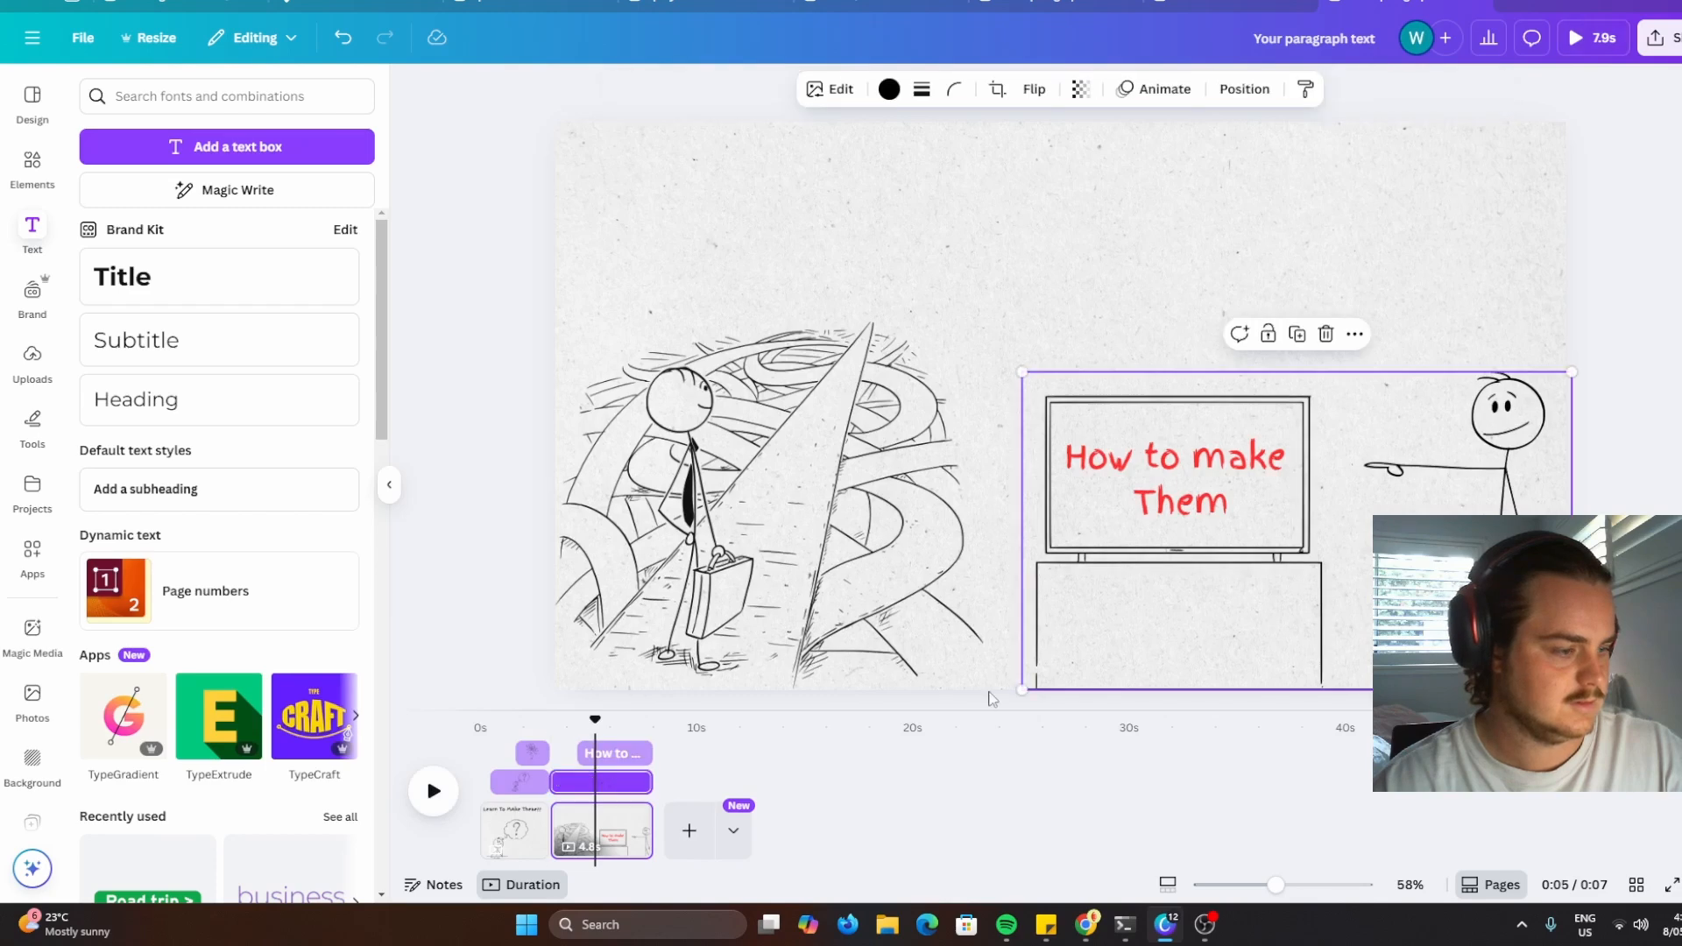
drag(568, 790, 613, 782)
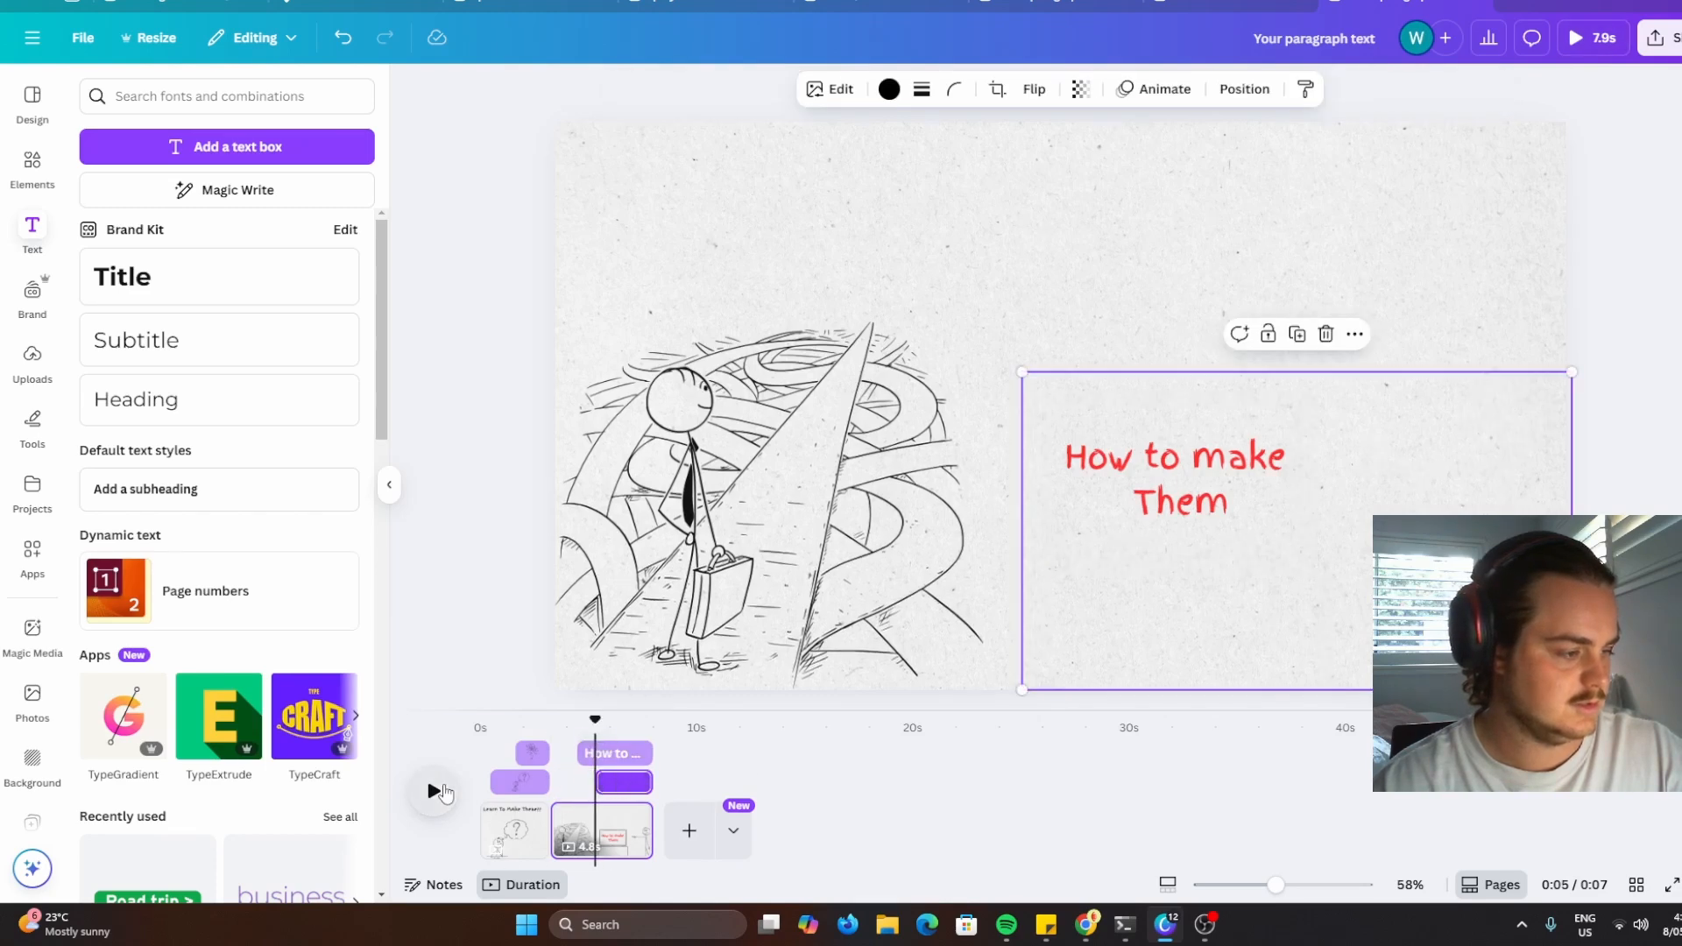
Preview both pages and delay the red text's start until just after the TV figure appears
click(595, 726)
click(433, 791)
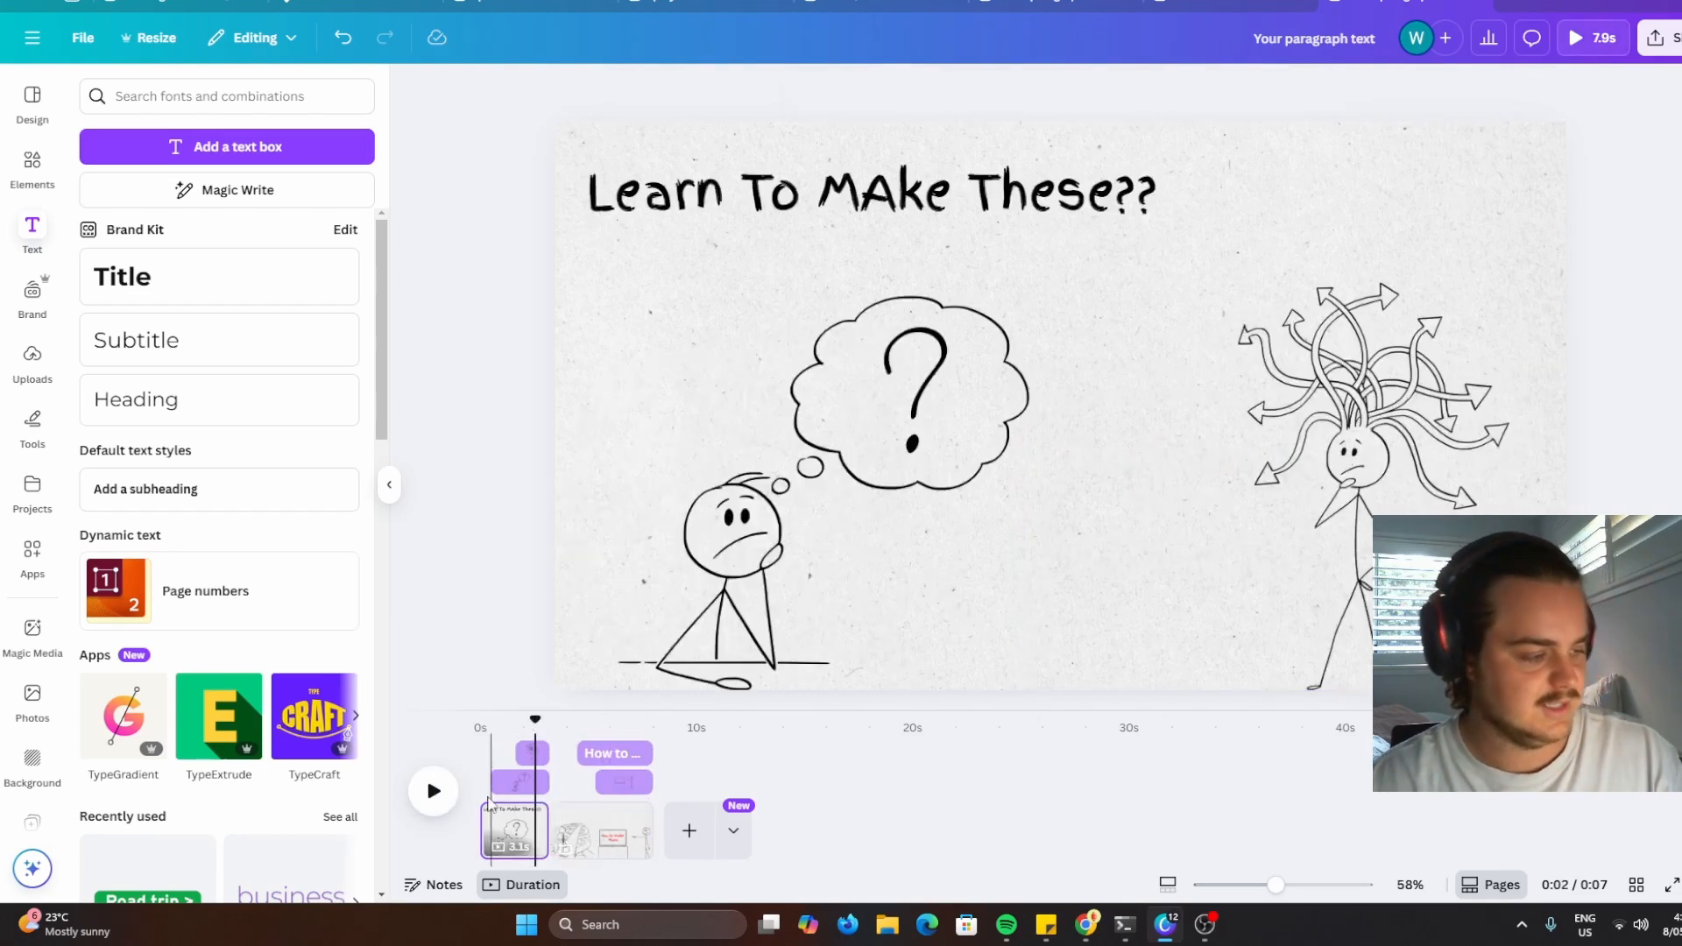
click(441, 796)
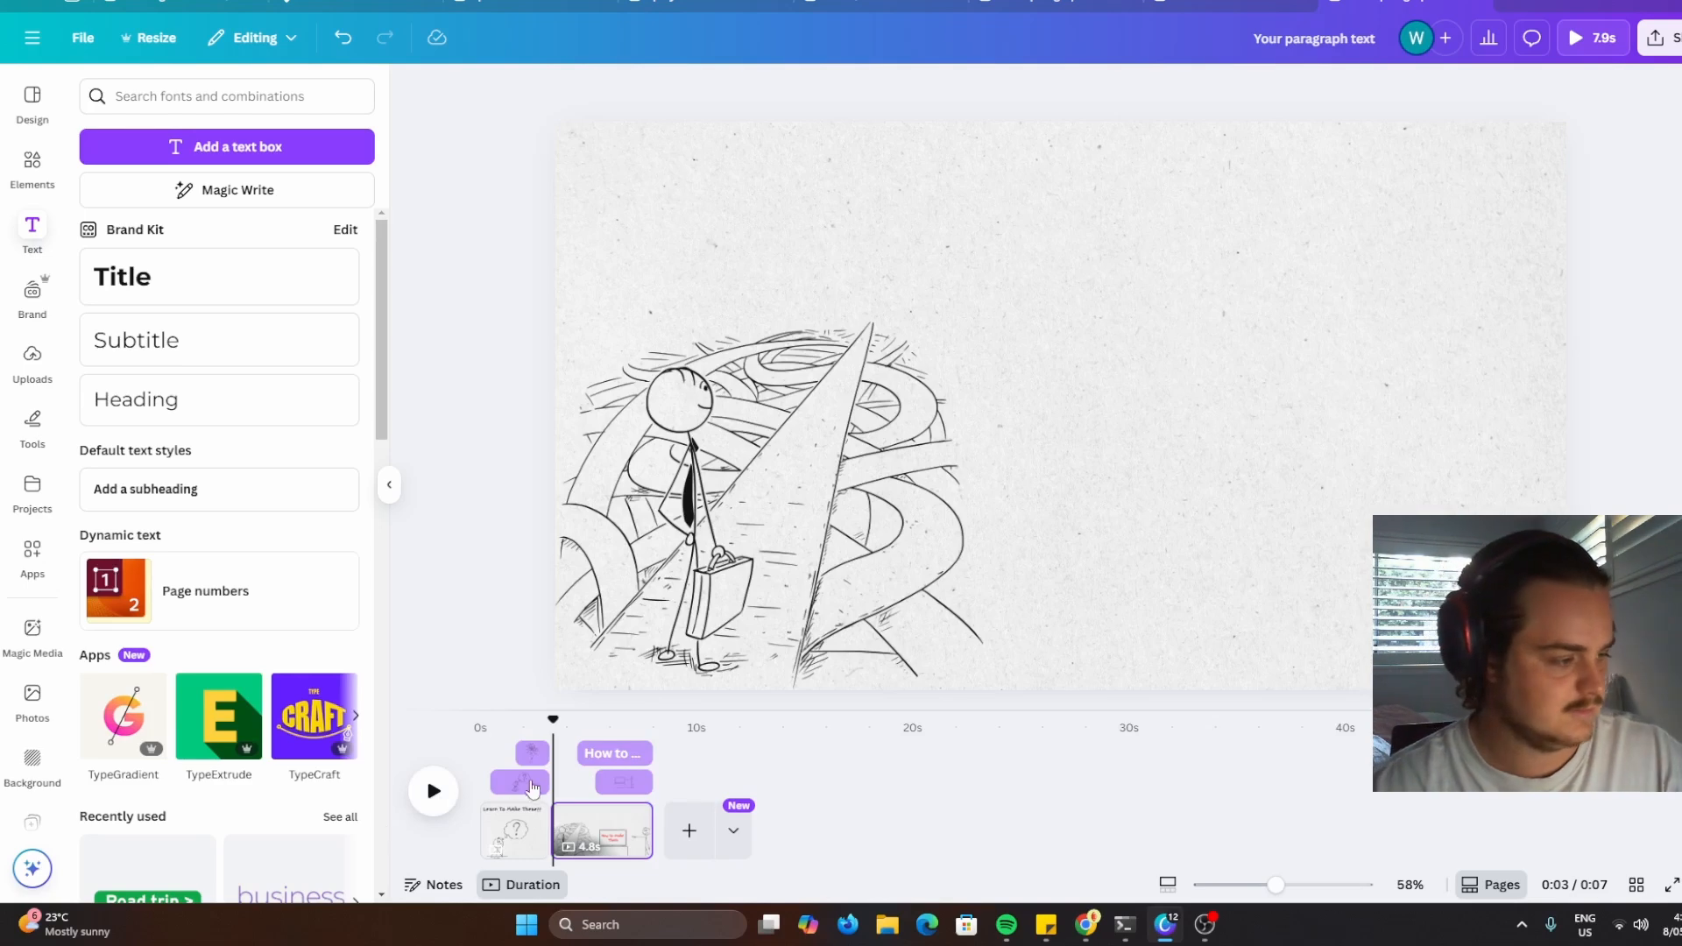
drag(552, 720, 532, 720)
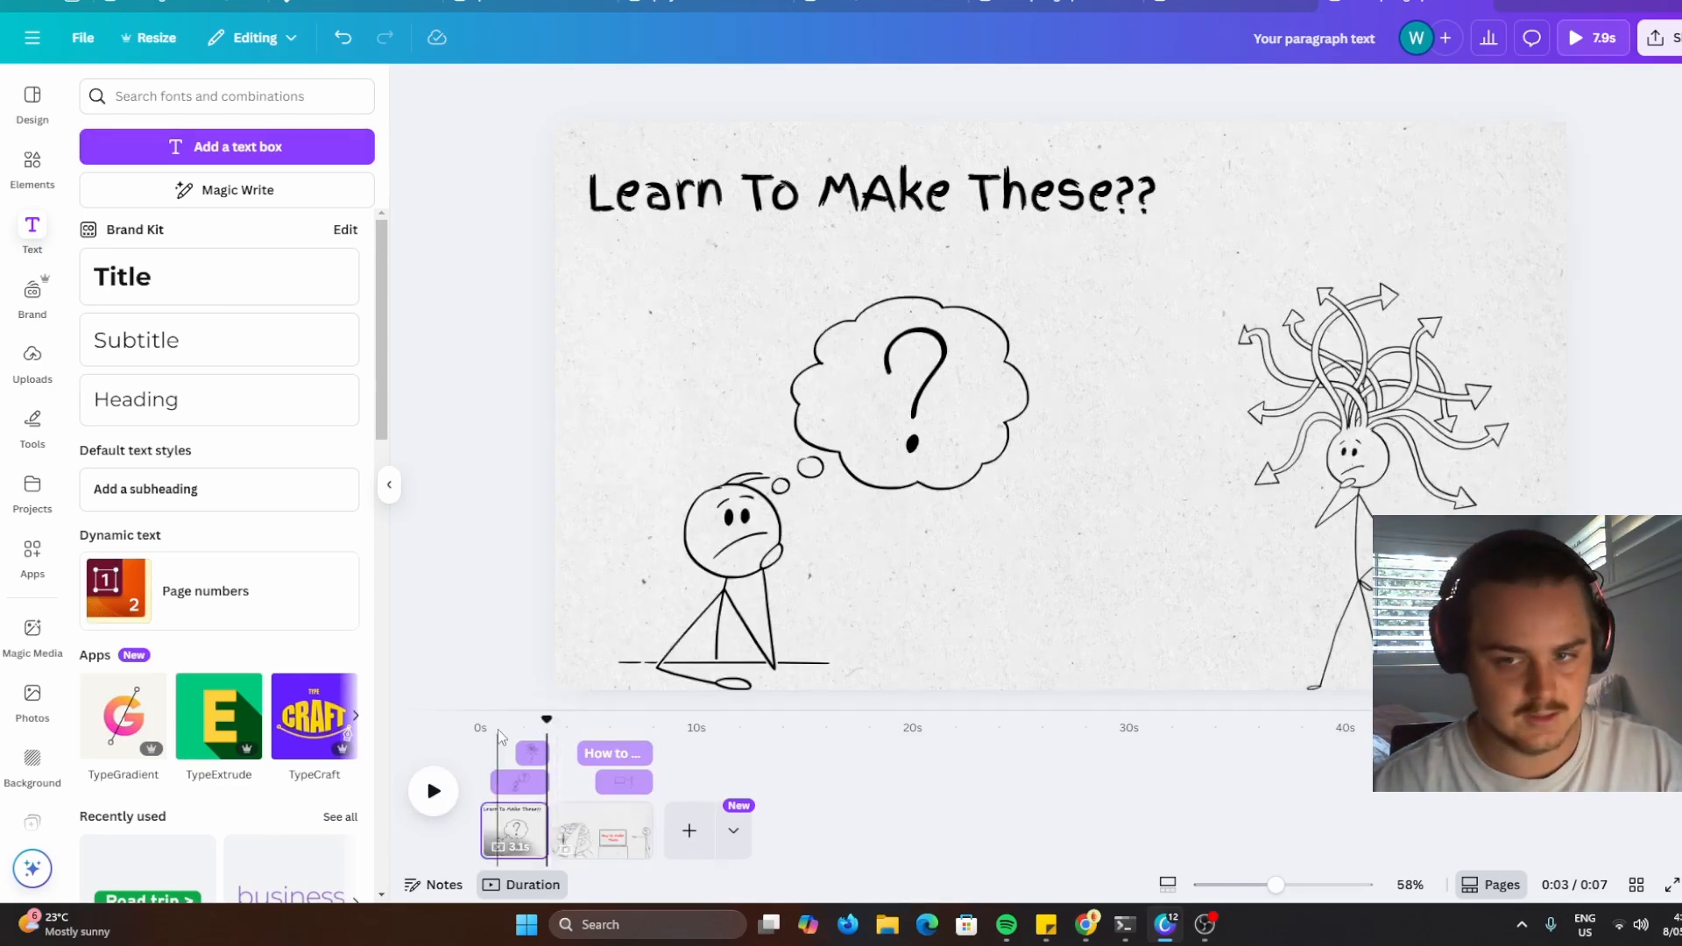
click(447, 799)
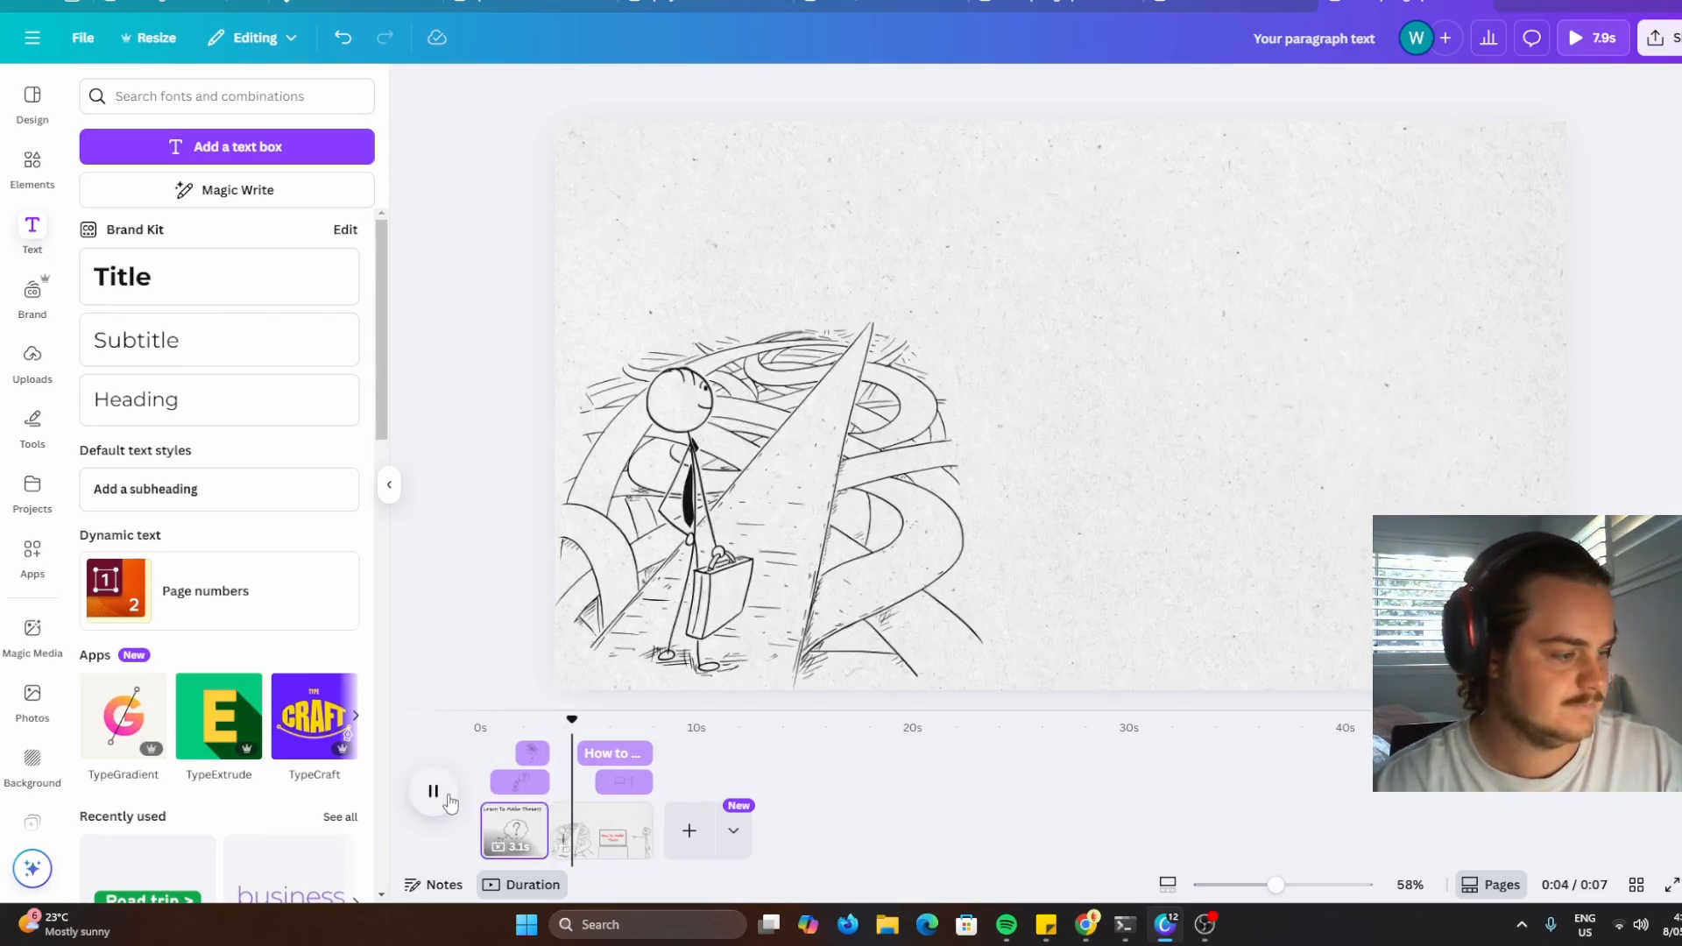
click(447, 799)
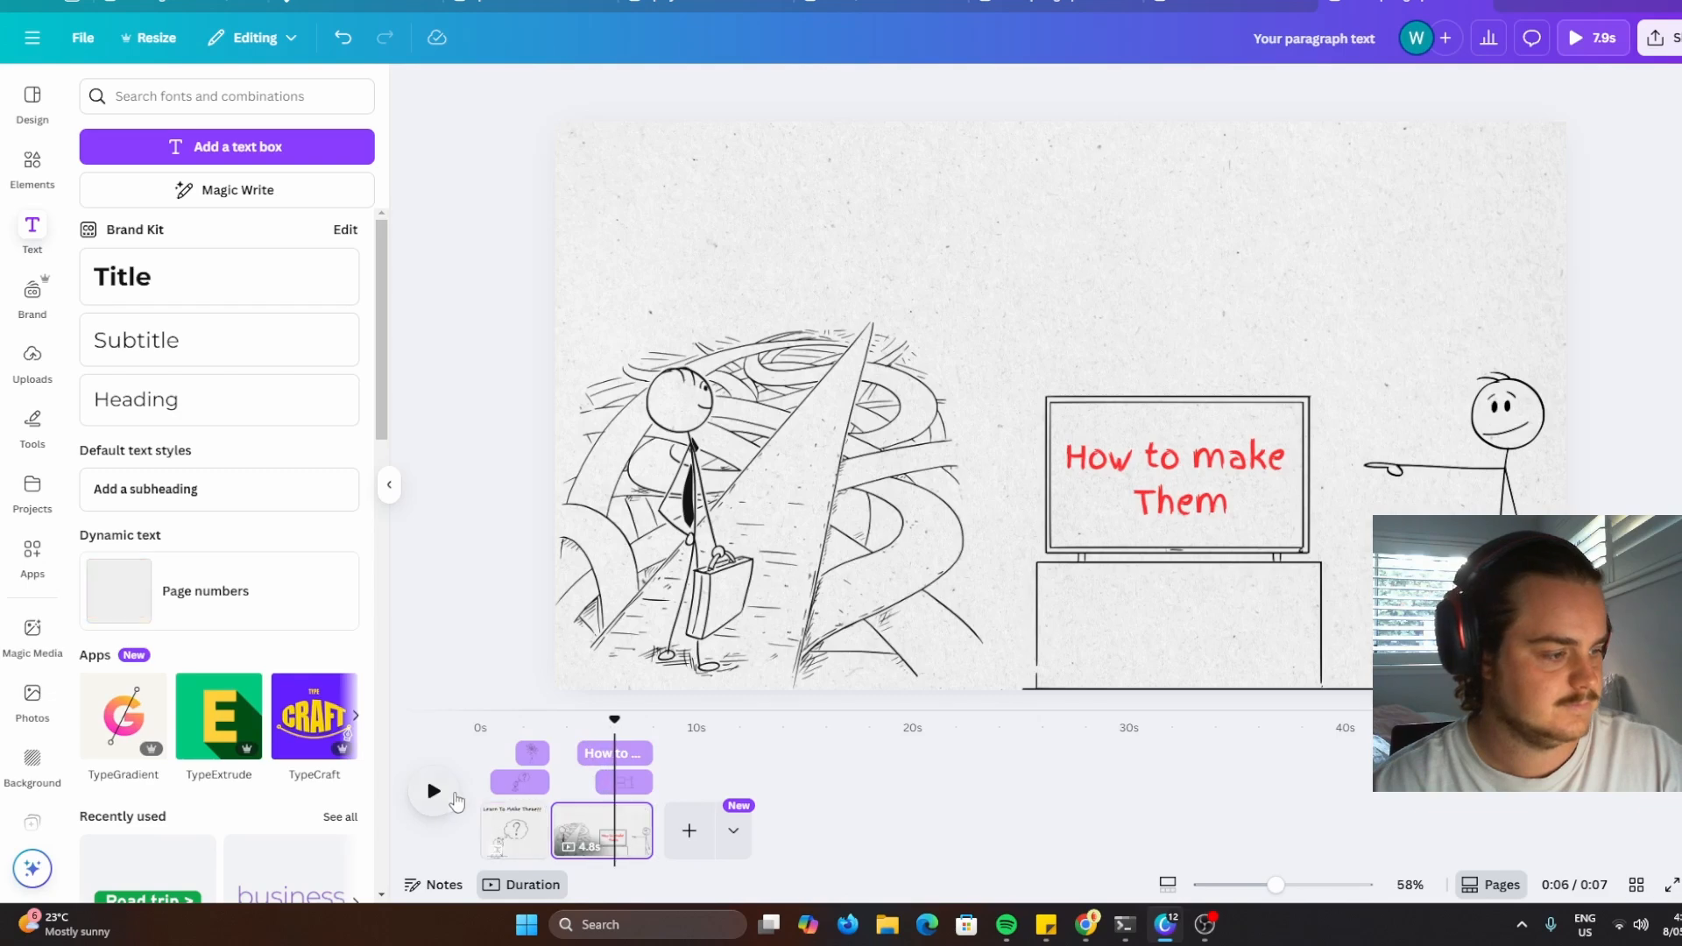
drag(580, 753, 620, 754)
click(592, 716)
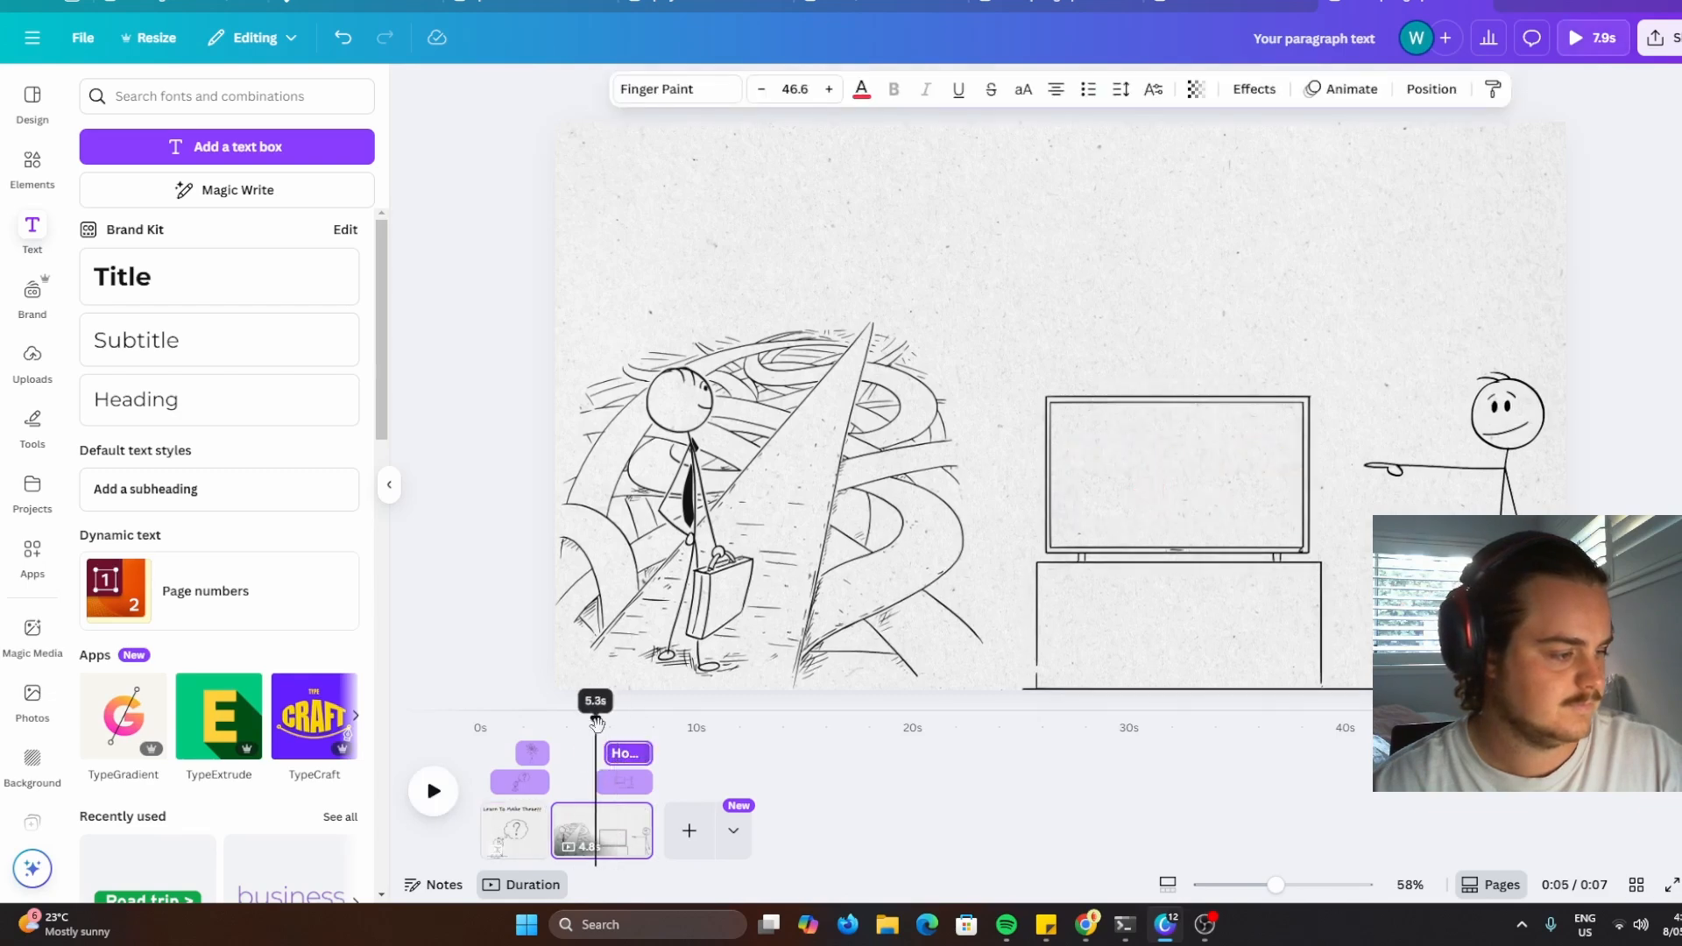
click(433, 792)
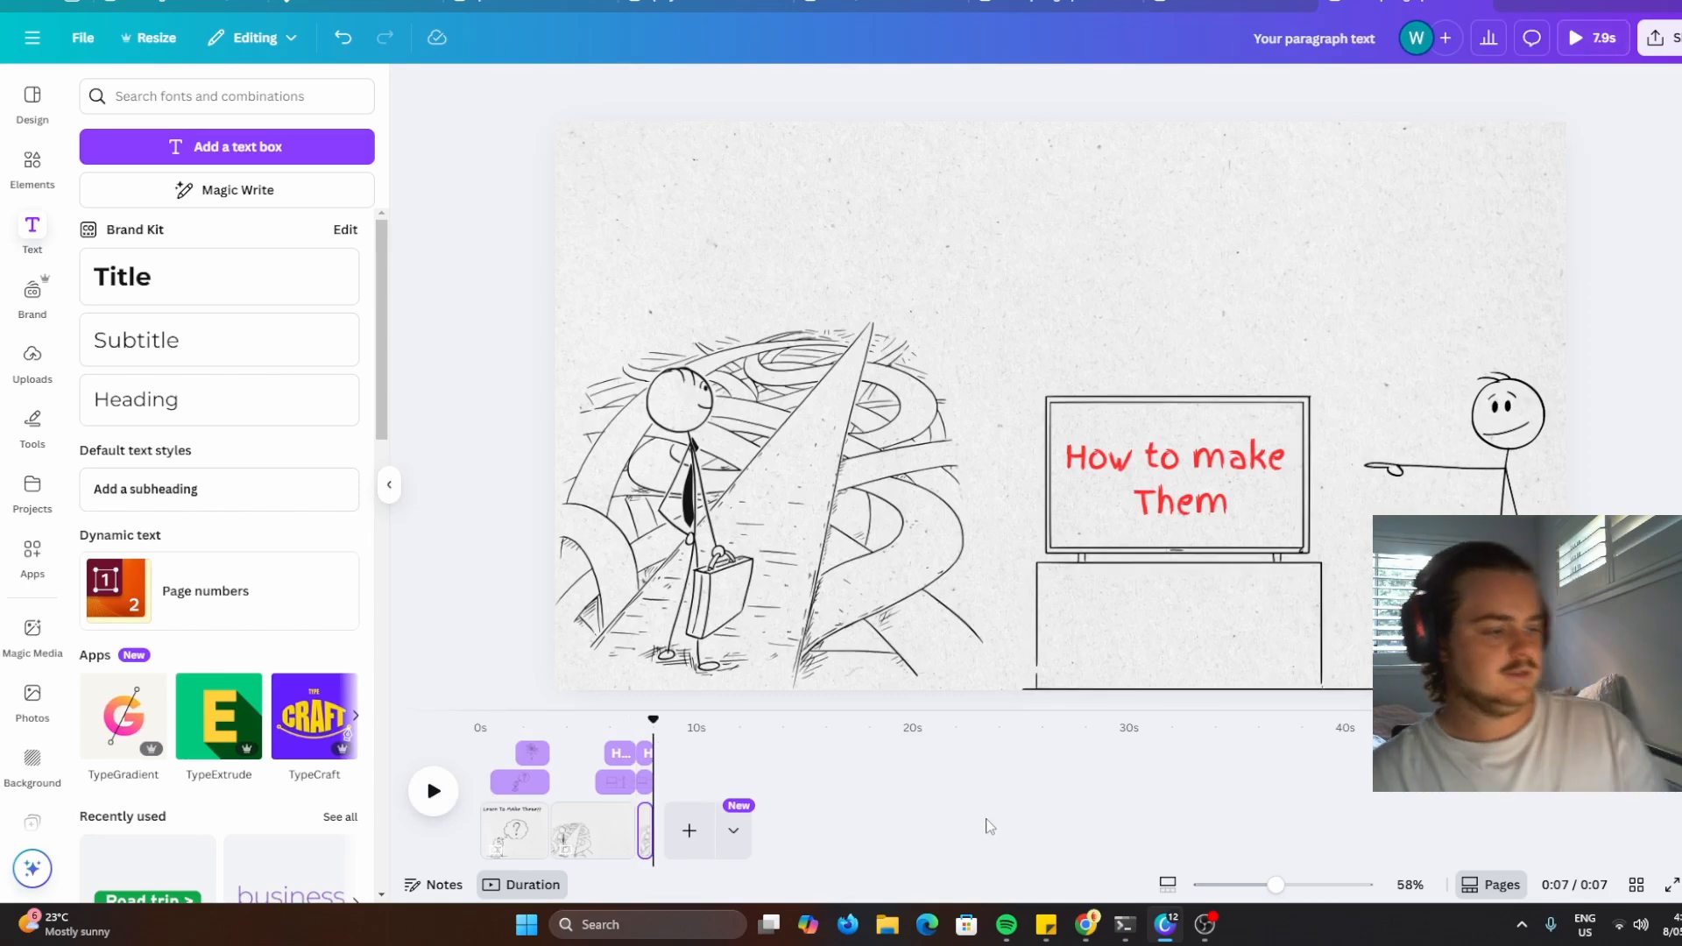
Trim the second page to 4.0 seconds by deleting the short split-off piece at its end, and replay the video from the start
click(646, 841)
key(Delete)
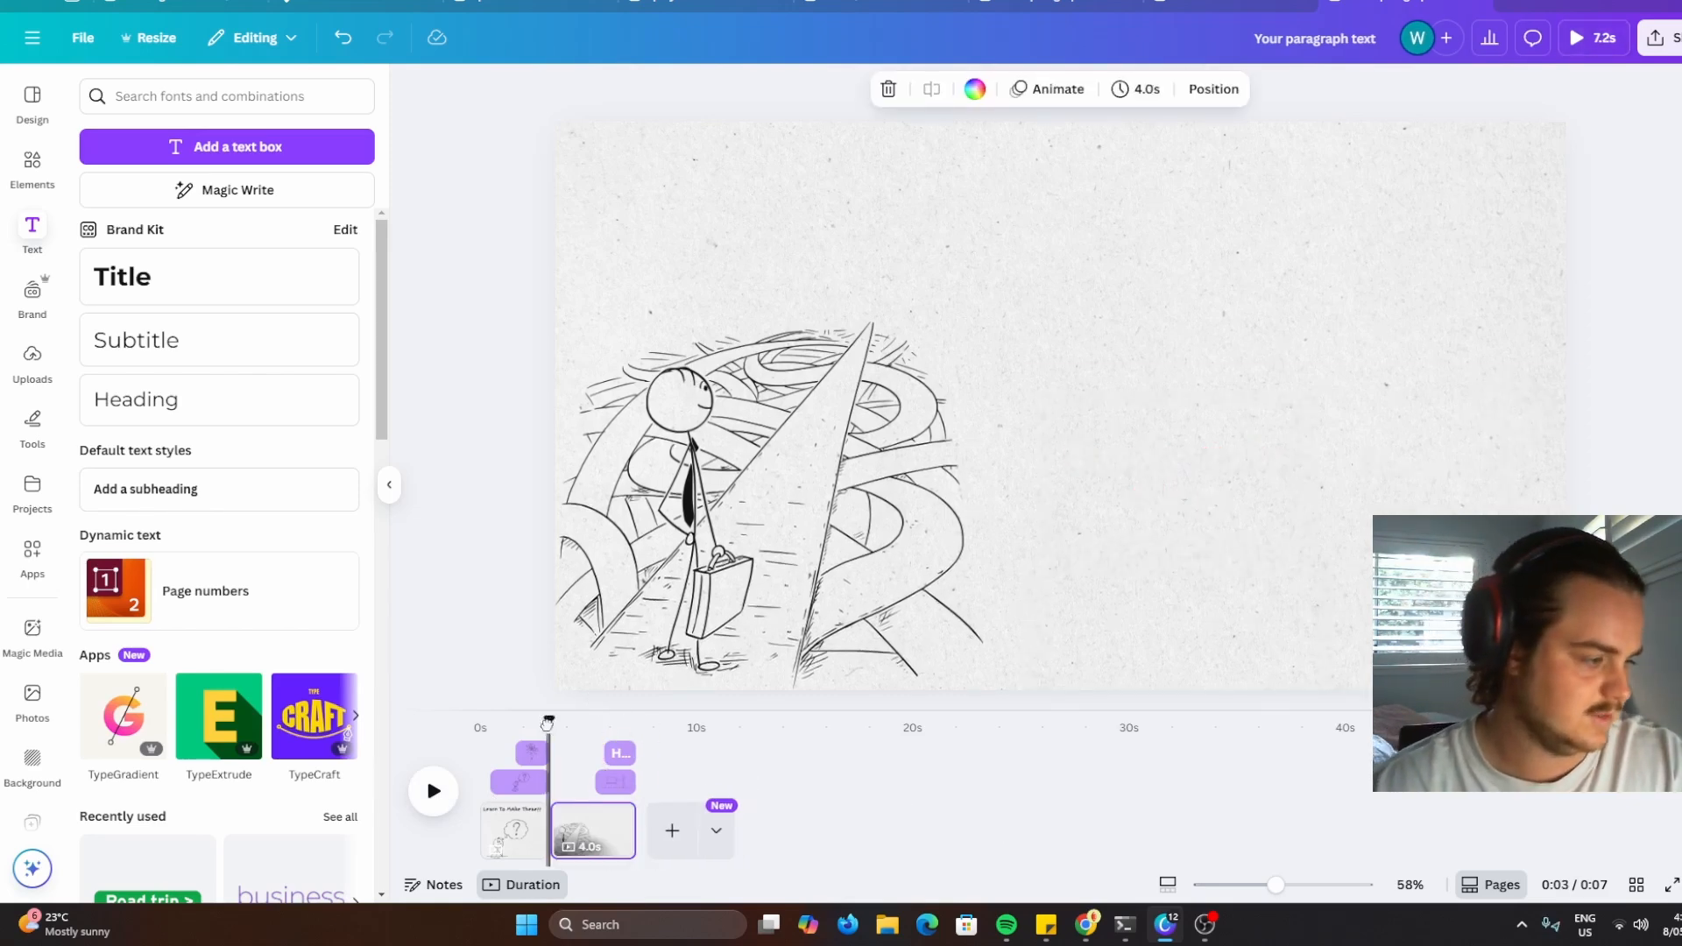
drag(548, 722, 454, 727)
click(447, 788)
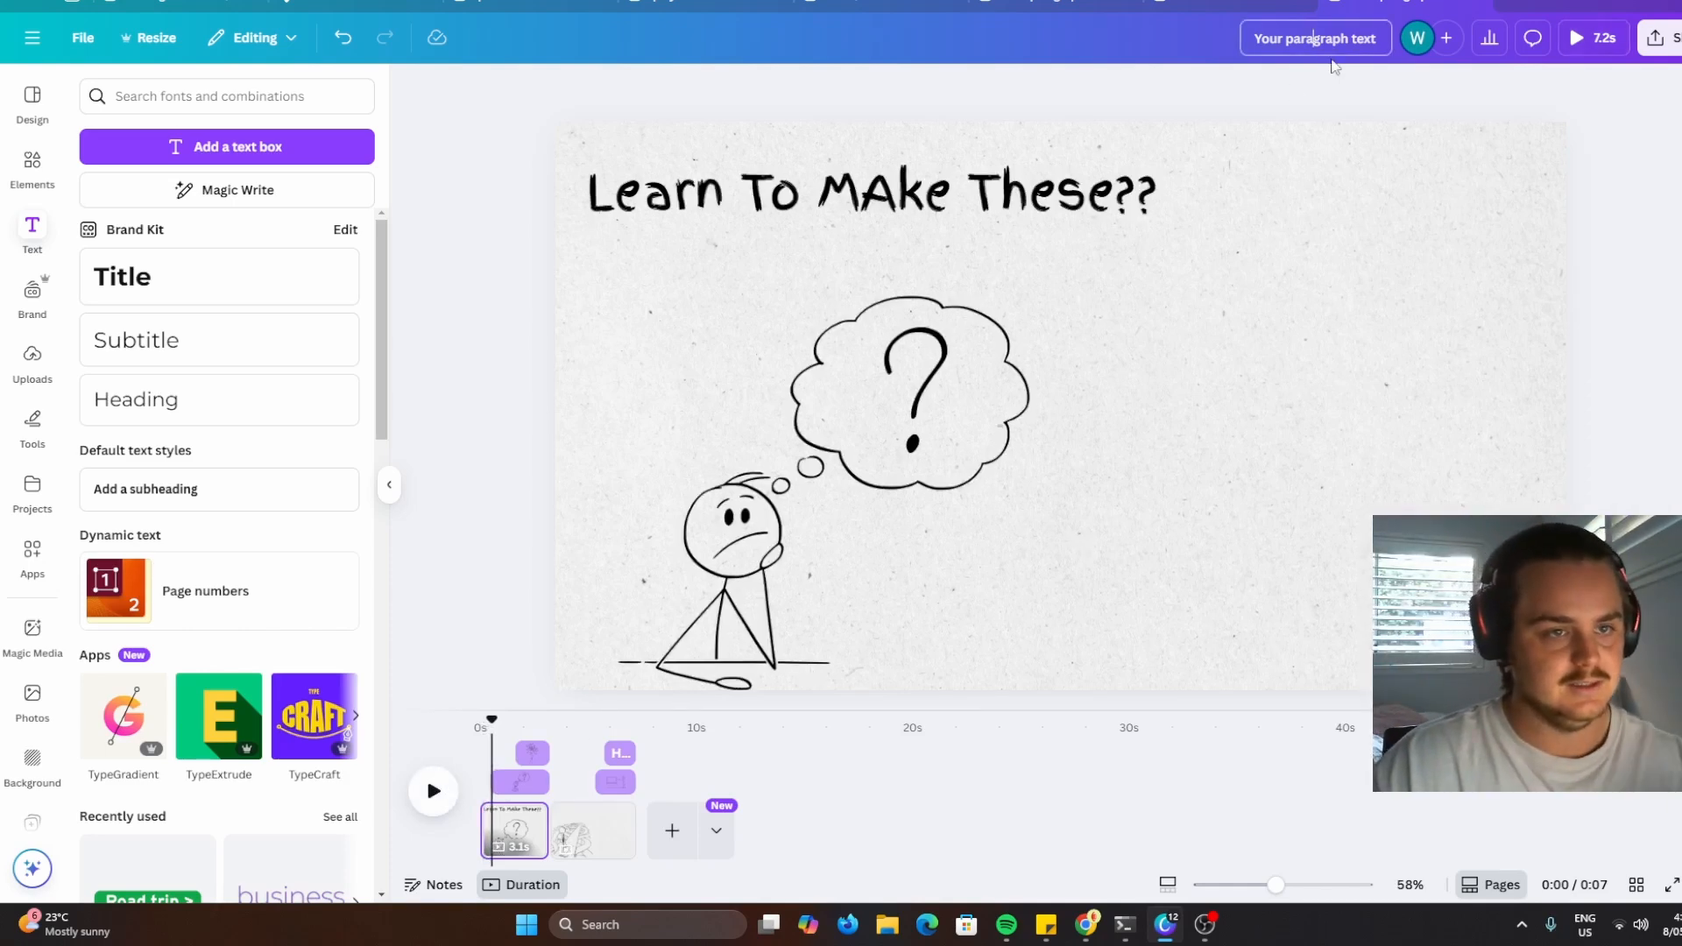
Rename the design as "stick figure entry" and download it as an MP4 video
text(stic)
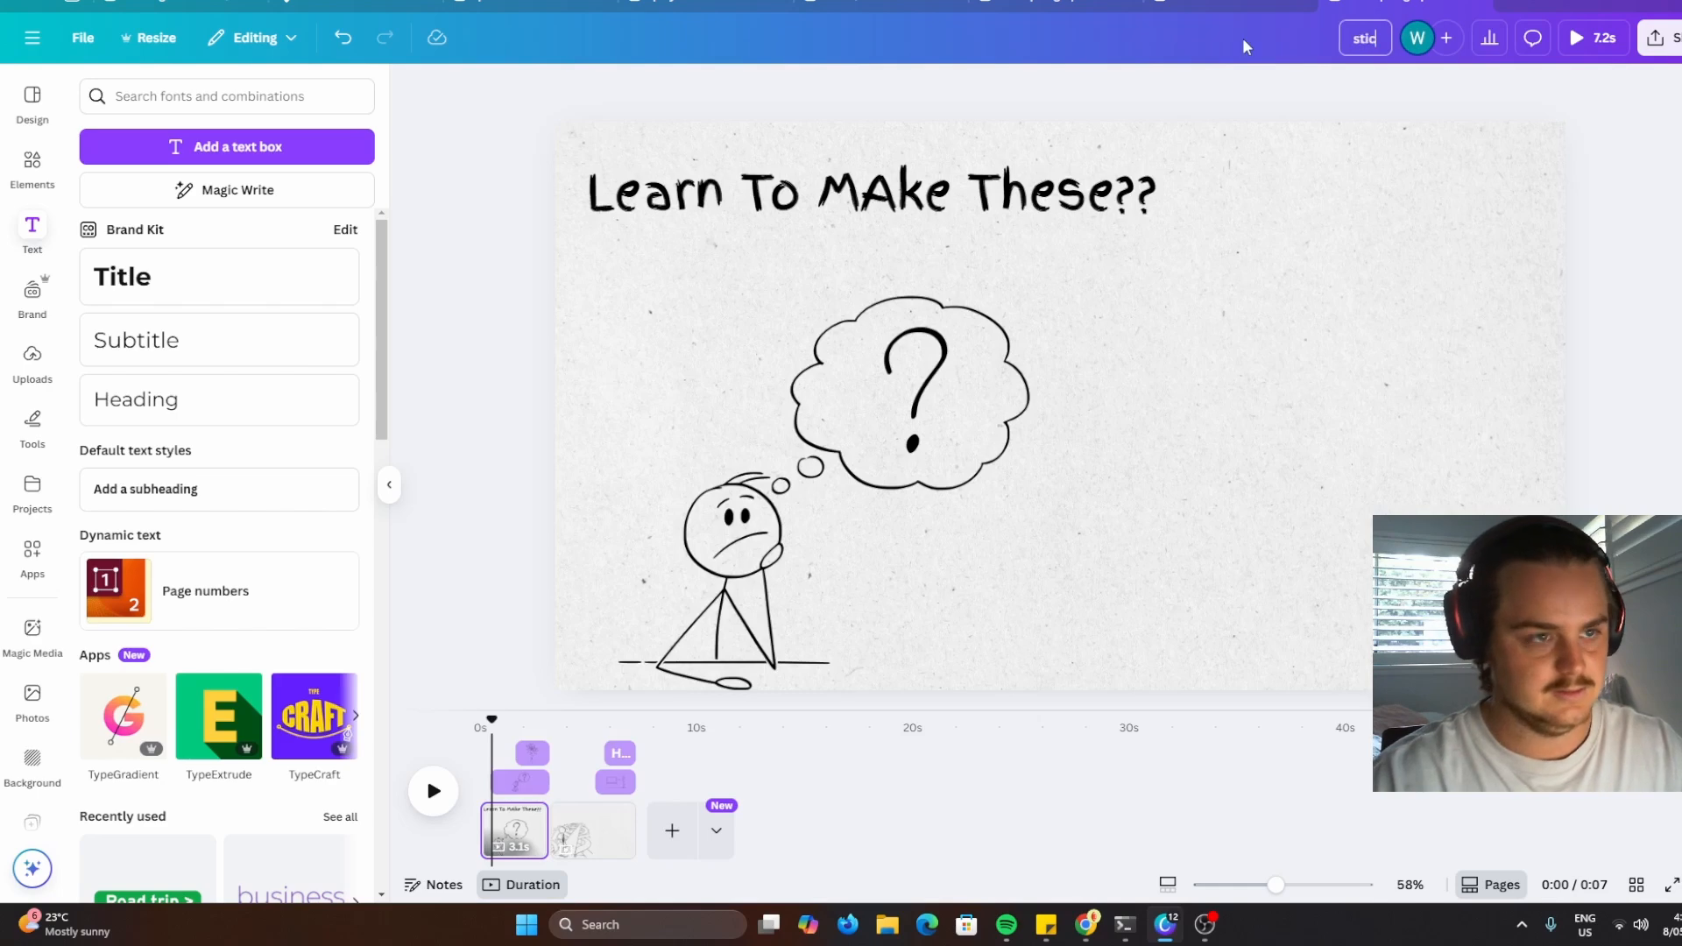
text(k figure entry)
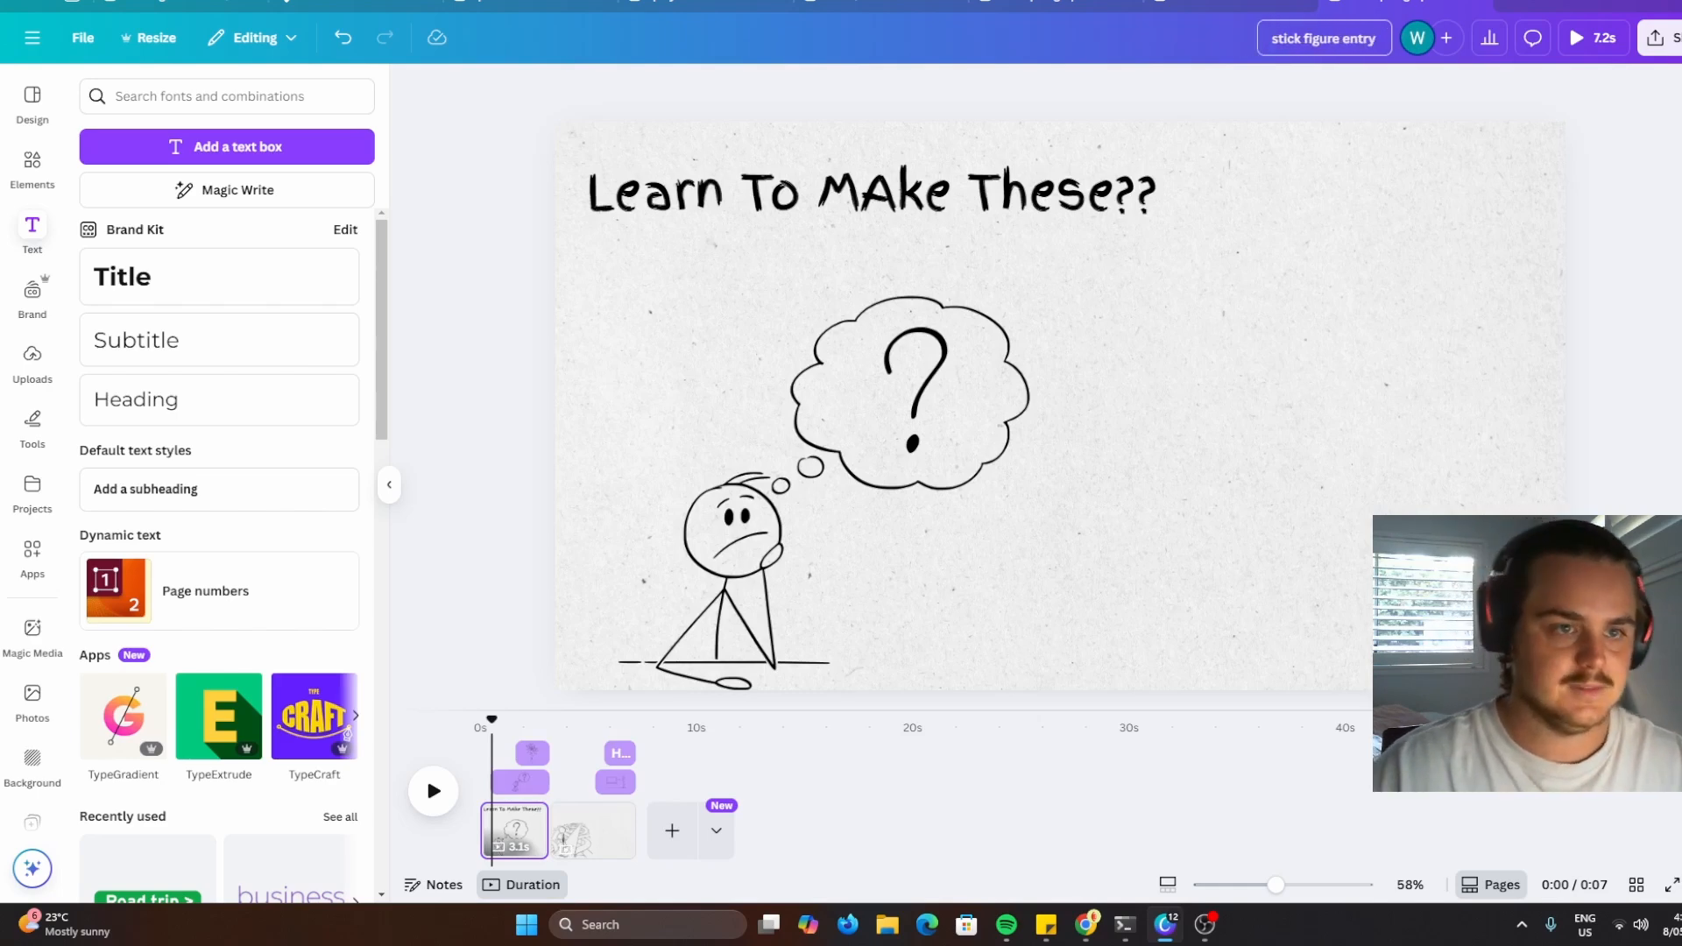
click(1658, 37)
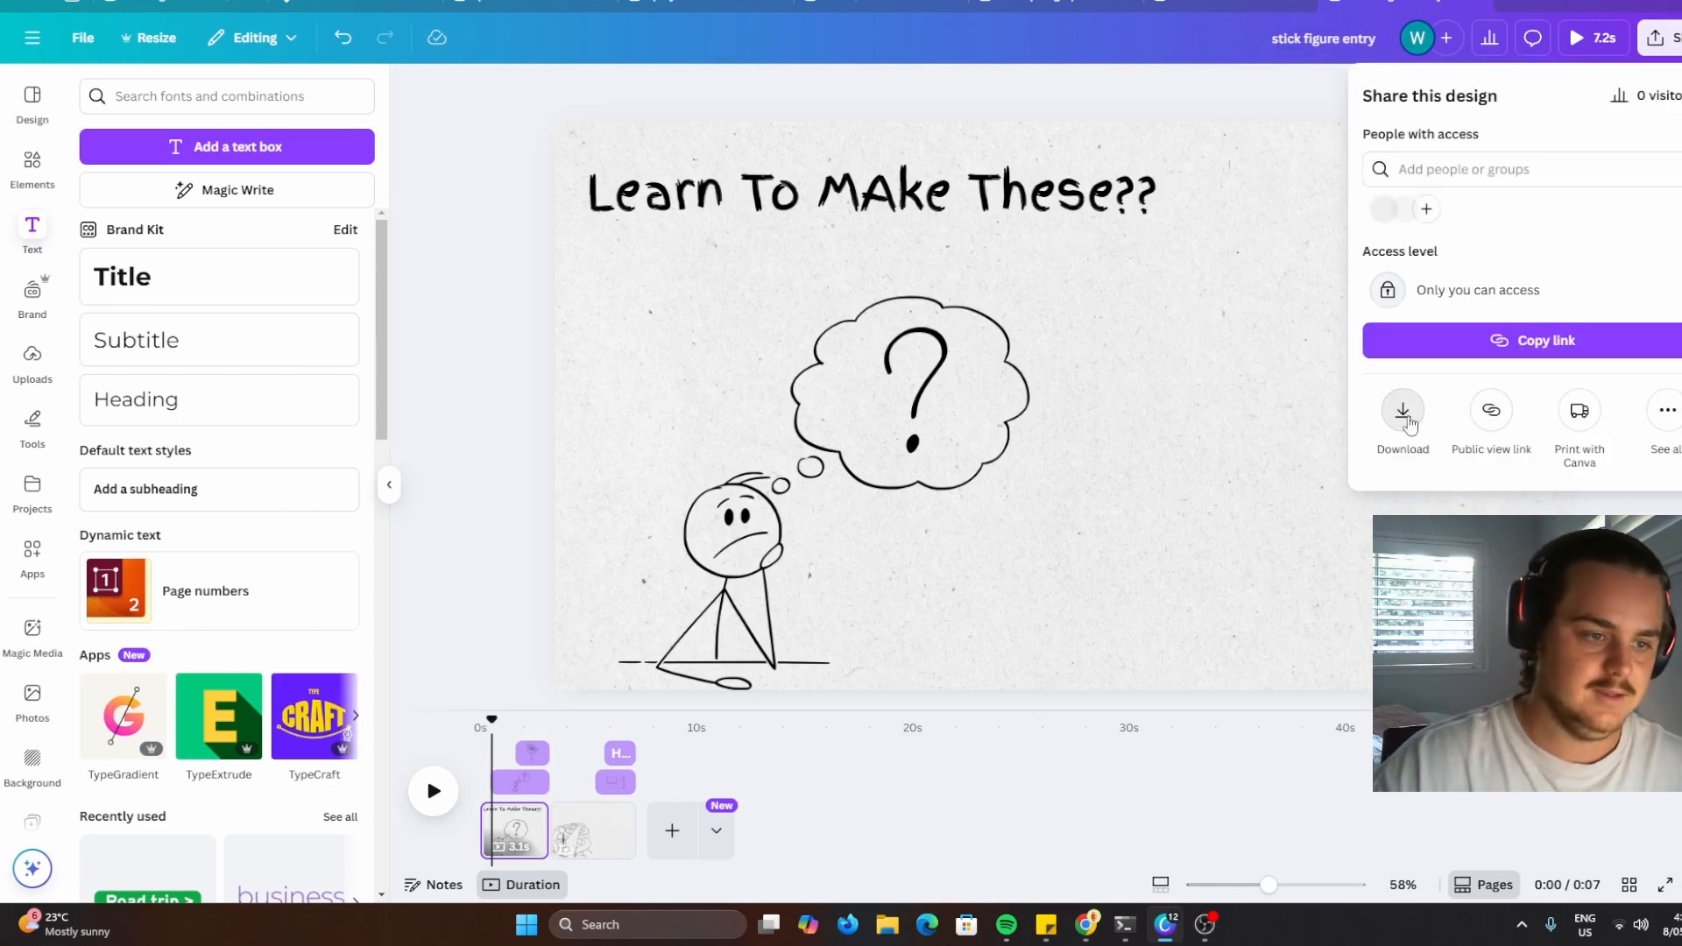
click(1404, 412)
click(1537, 477)
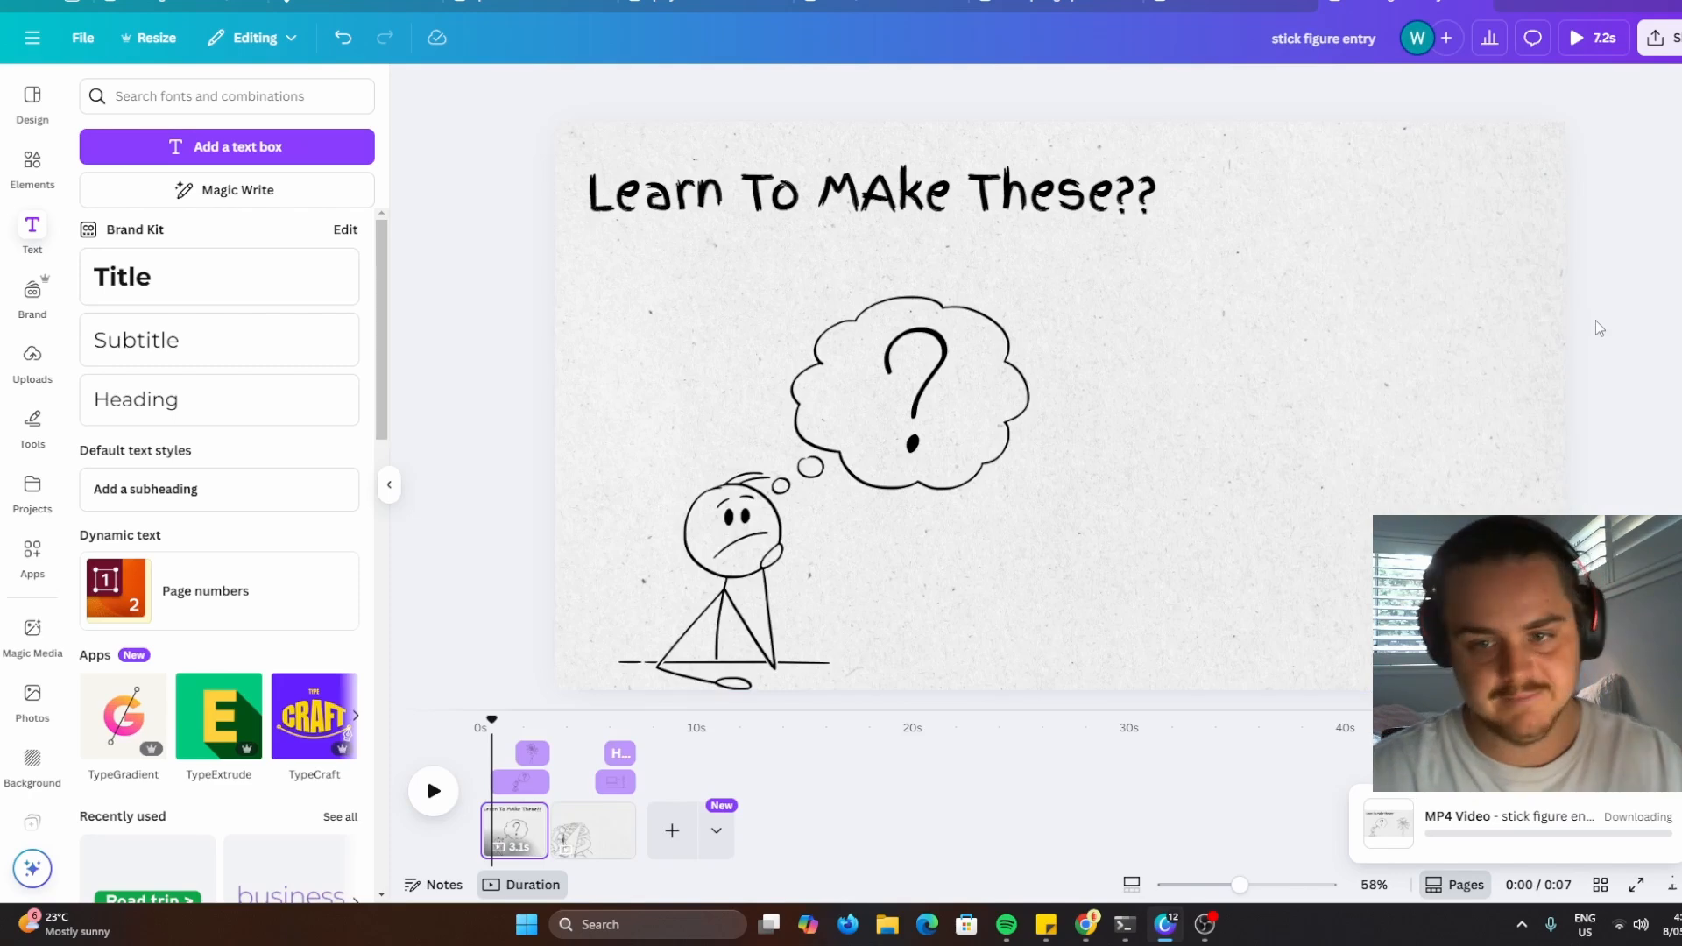